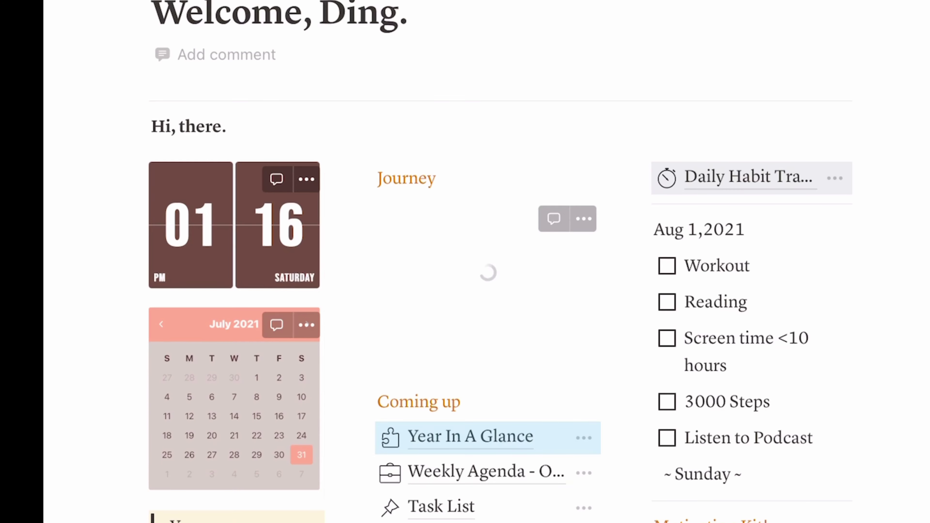
# - Open the Year In A Glance page and scroll around its contents
pyautogui.click(482, 436)
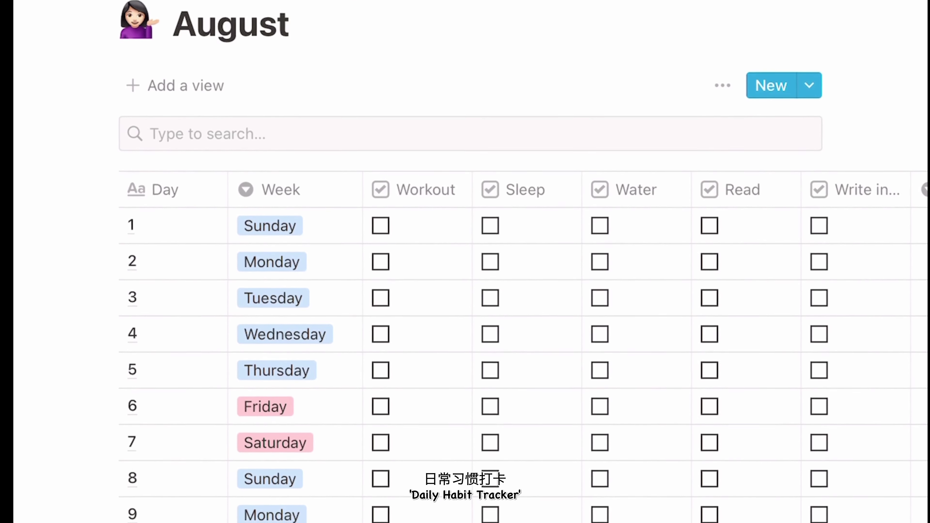
pyautogui.hscroll(5, 475, 329)
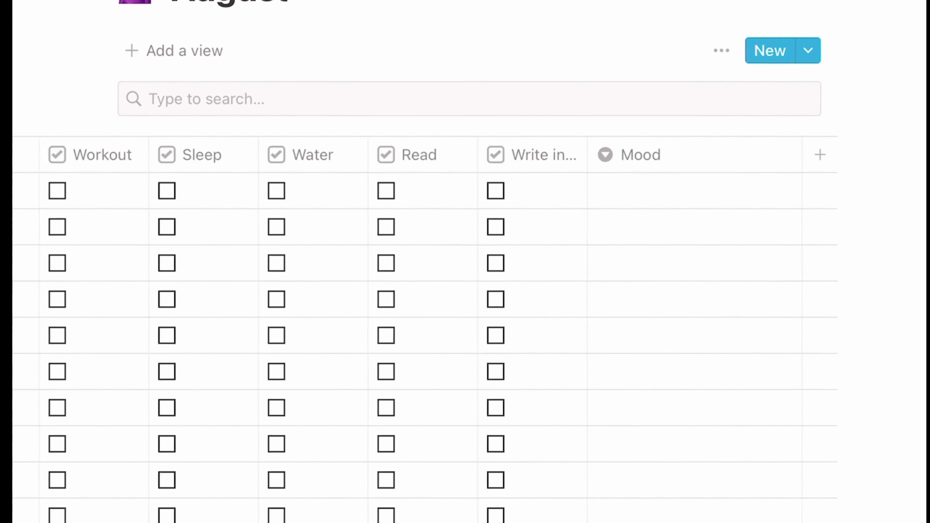
pyautogui.hscroll(-5, 476, 330)
pyautogui.scroll(-15, 476, 329)
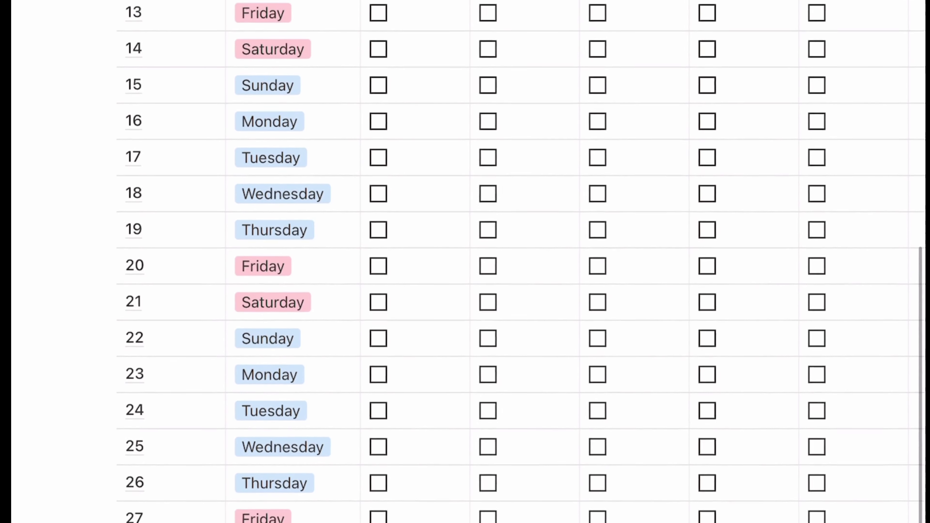
pyautogui.scroll(15, 475, 329)
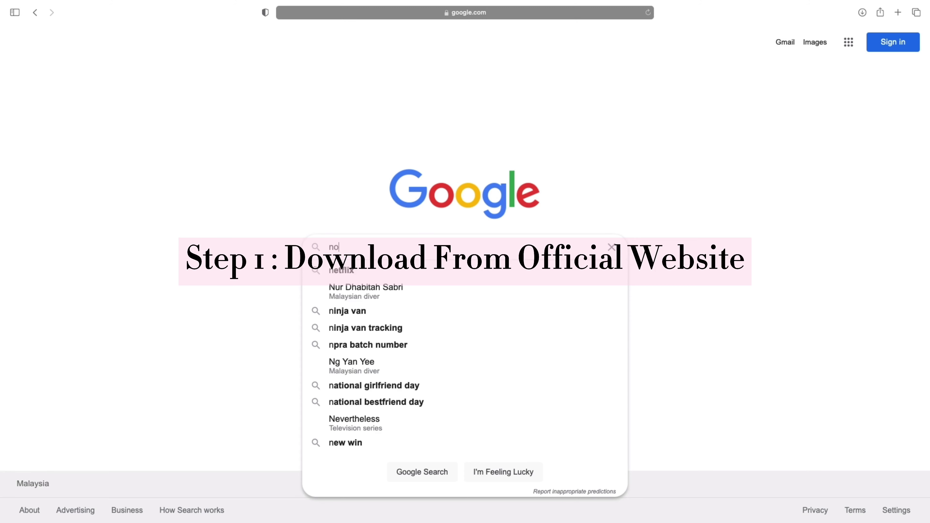
# - Search Google for 'notion' and open the official notion.so website
pyautogui.write('otion')
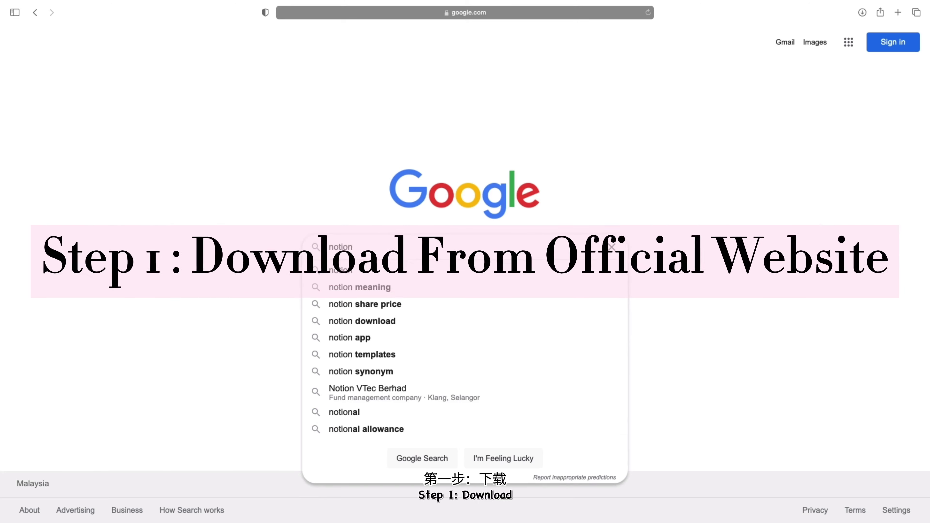
pyautogui.press('Return')
pyautogui.click(182, 150)
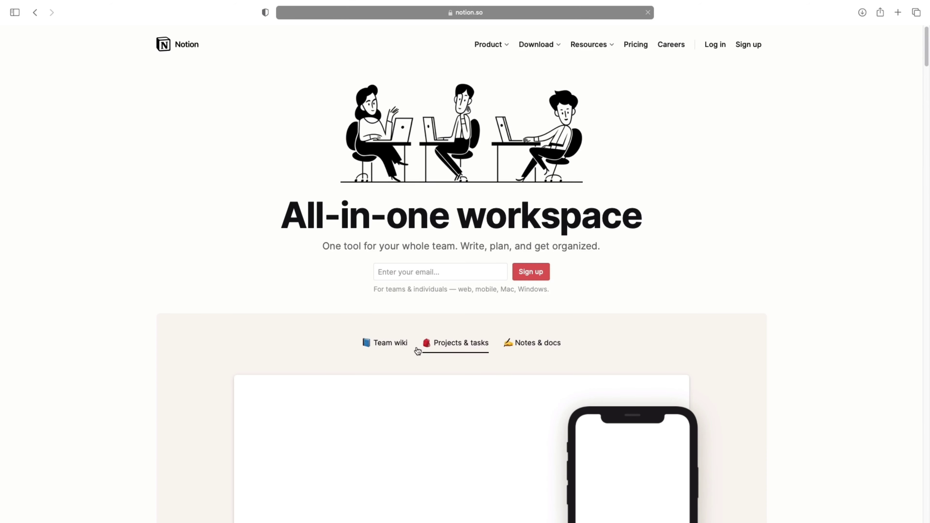
pyautogui.moveTo(555, 47)
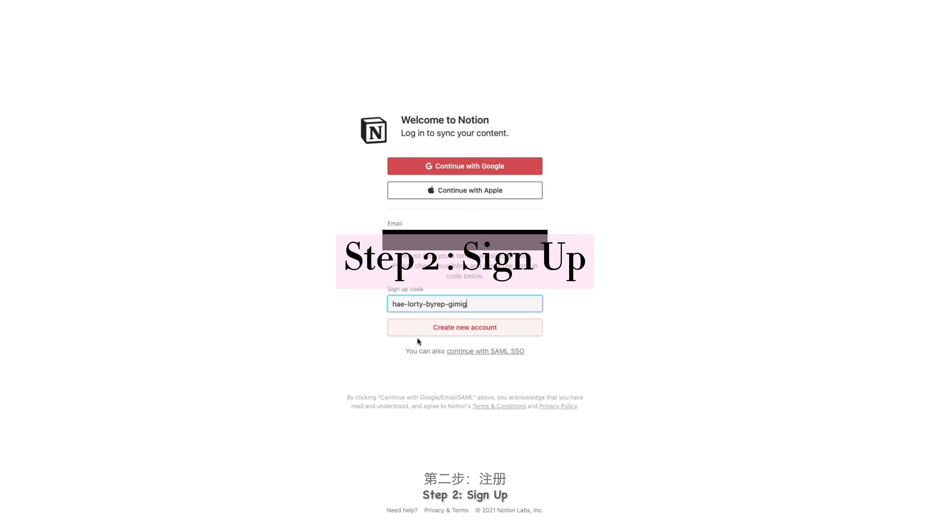
# - Sign up with the emailed code, enter your name and a password, and choose For myself
pyautogui.click(419, 334)
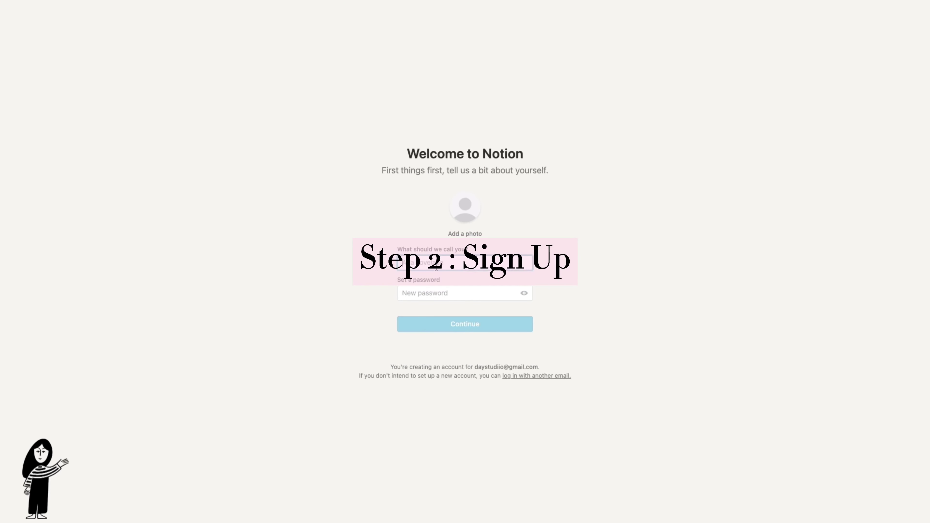
pyautogui.write('deemxnn')
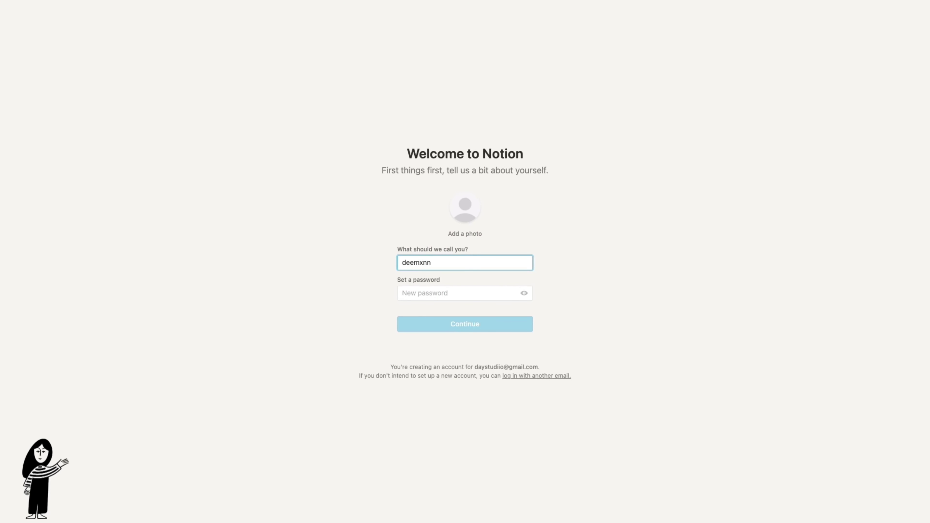
pyautogui.click(435, 295)
pyautogui.write('**********')
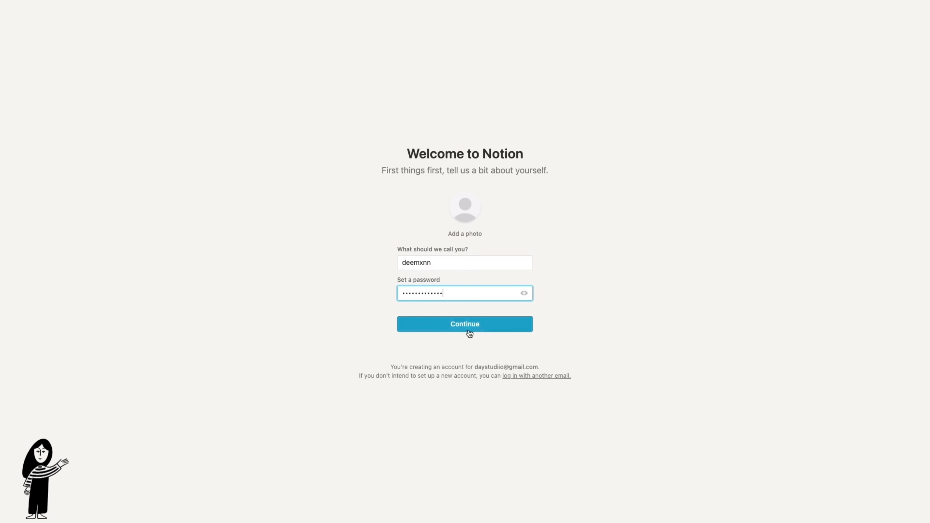
pyautogui.click(469, 328)
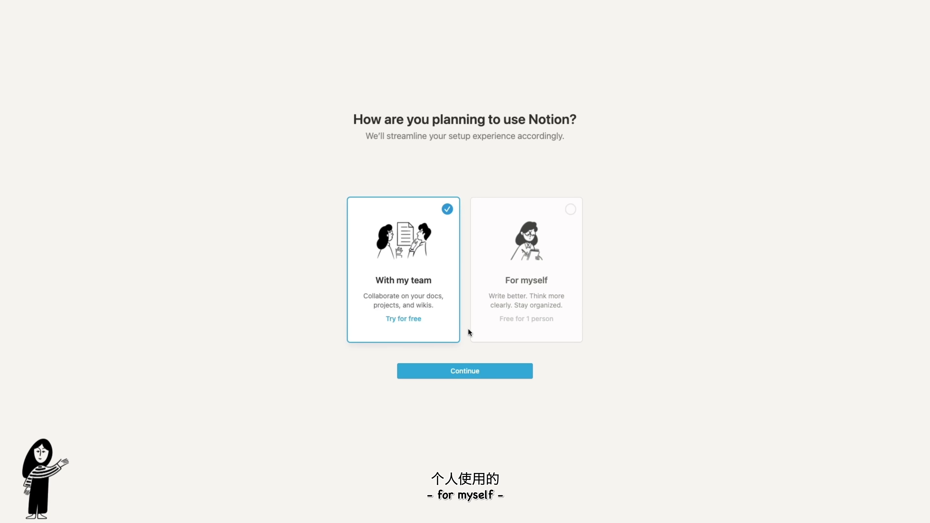
pyautogui.click(570, 211)
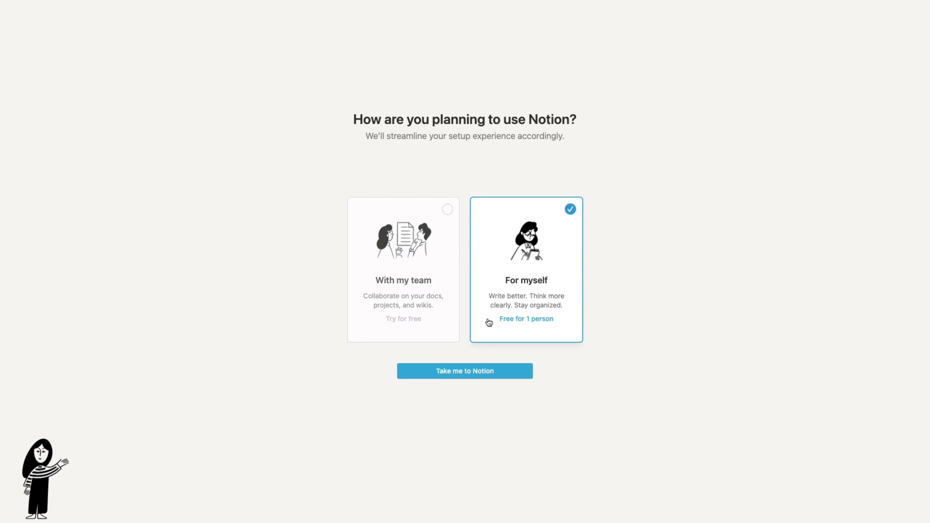
pyautogui.click(439, 378)
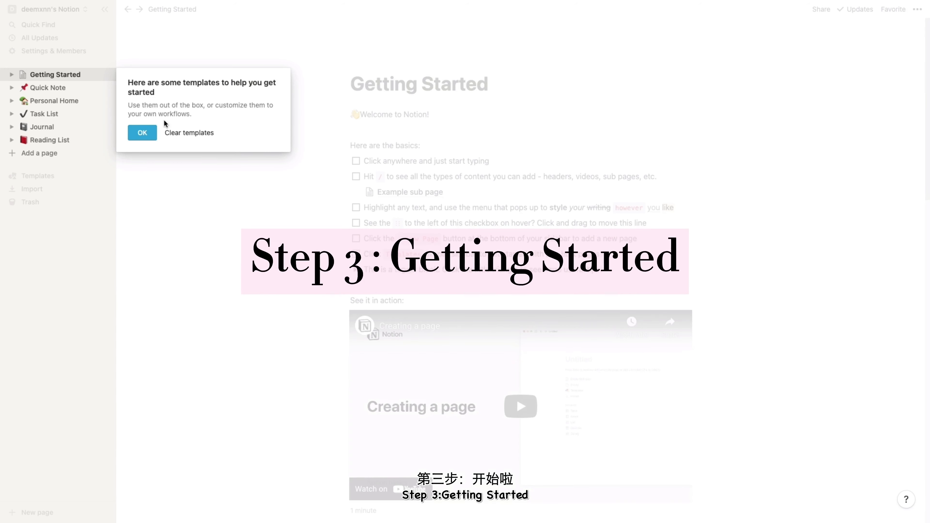
# - Dismiss the templates tip and browse Getting Started, Quick Note, Personal Home and Task List
pyautogui.click(142, 133)
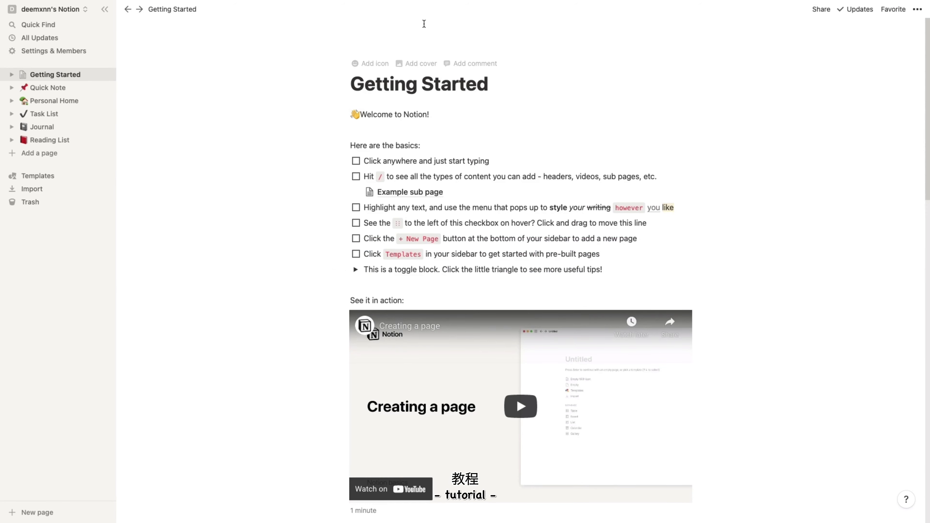
pyautogui.scroll(-15, 493, 230)
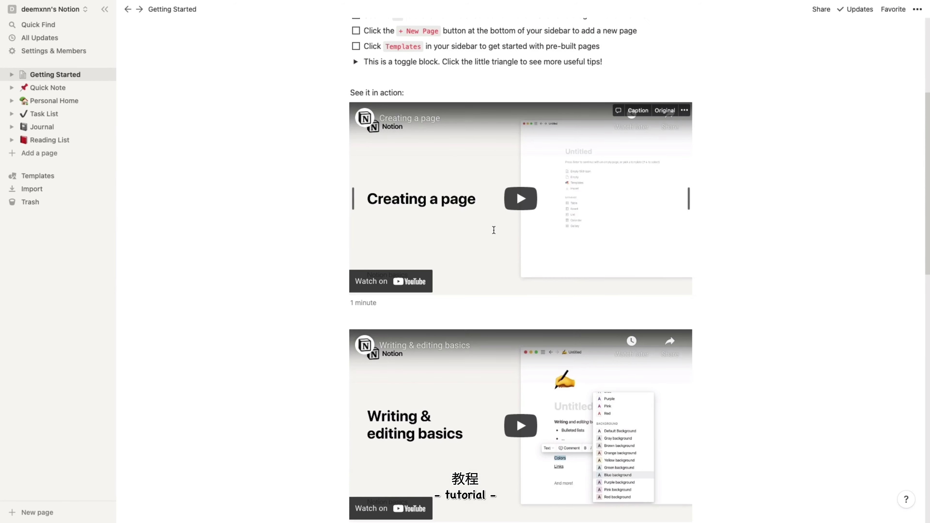
pyautogui.scroll(-5, 493, 230)
pyautogui.click(46, 76)
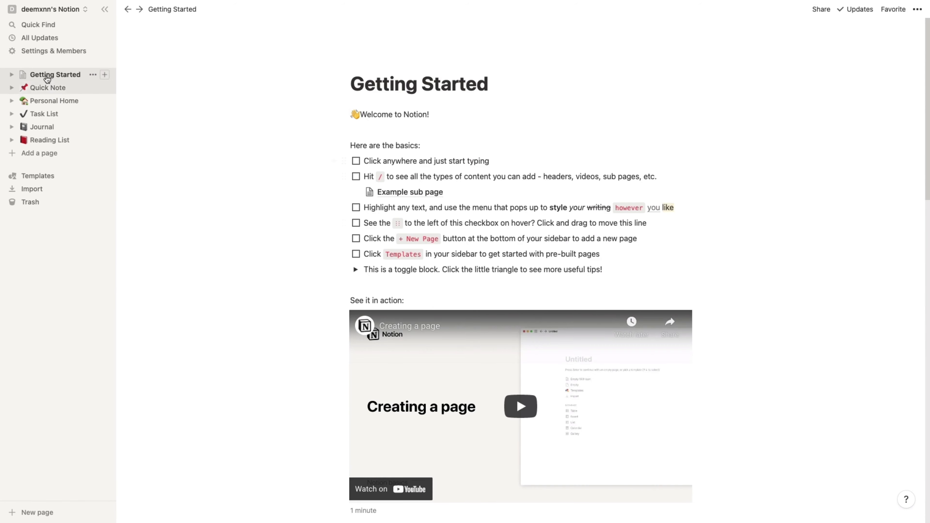
pyautogui.click(46, 88)
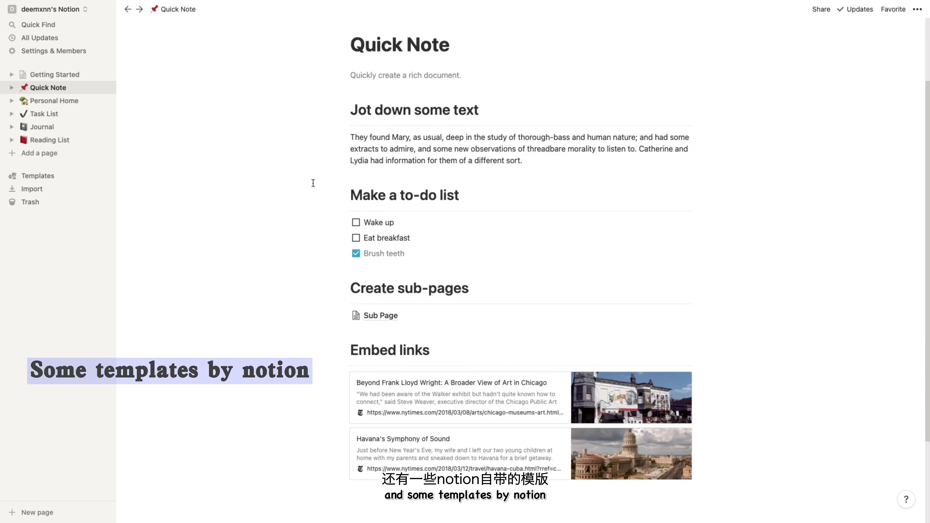
pyautogui.click(44, 102)
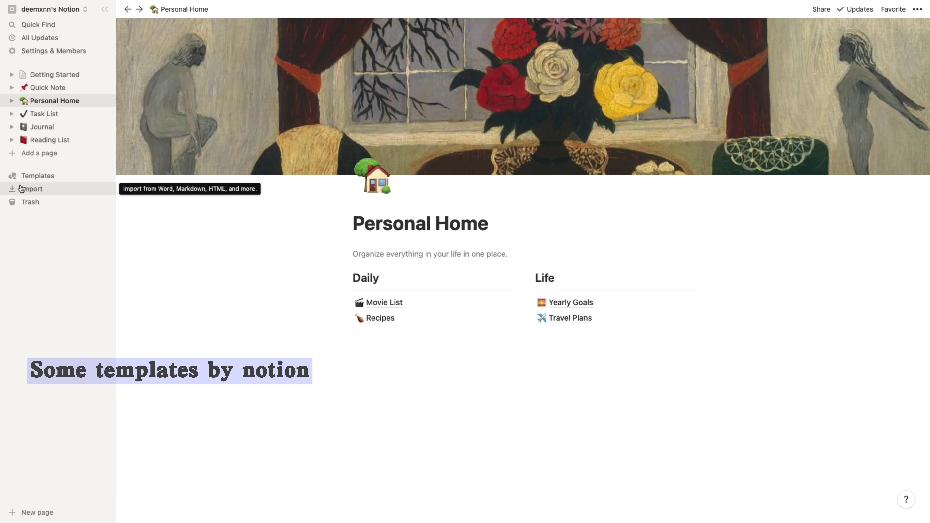
pyautogui.click(37, 114)
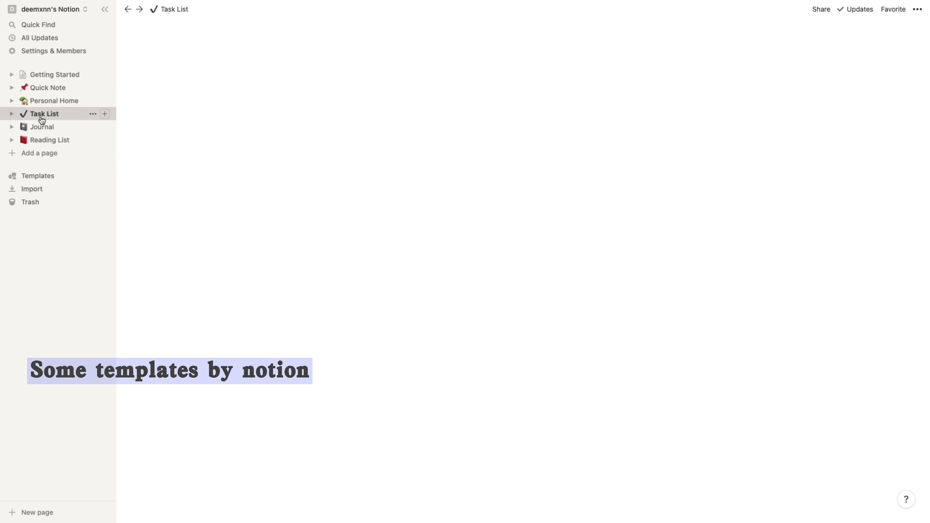
# - Create a page titled Dashboard and browse the Human resources, Design and Product management templates
pyautogui.click(28, 153)
pyautogui.write('Da')
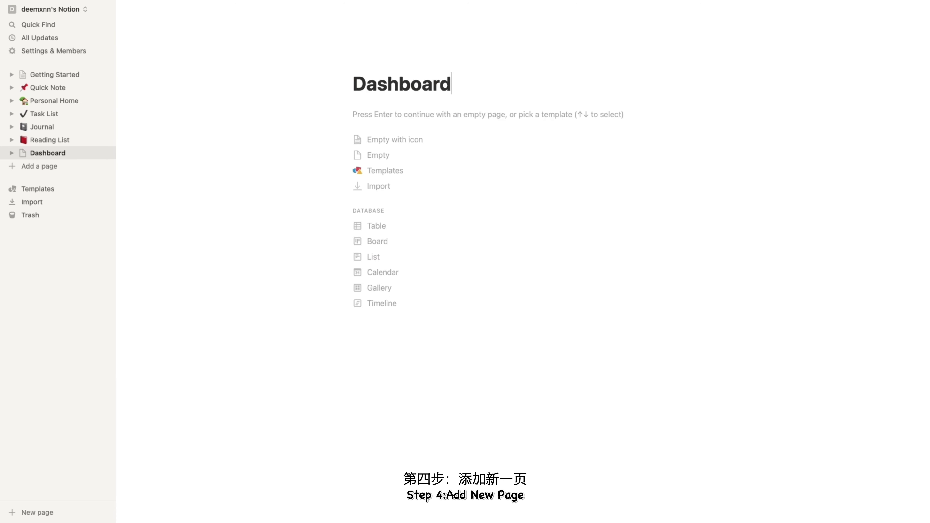
pyautogui.write('shboard')
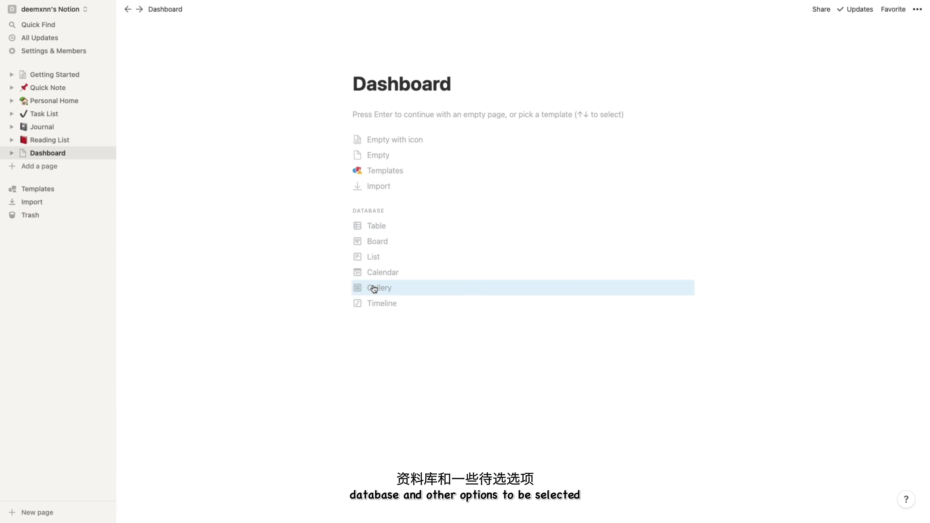
pyautogui.click(377, 170)
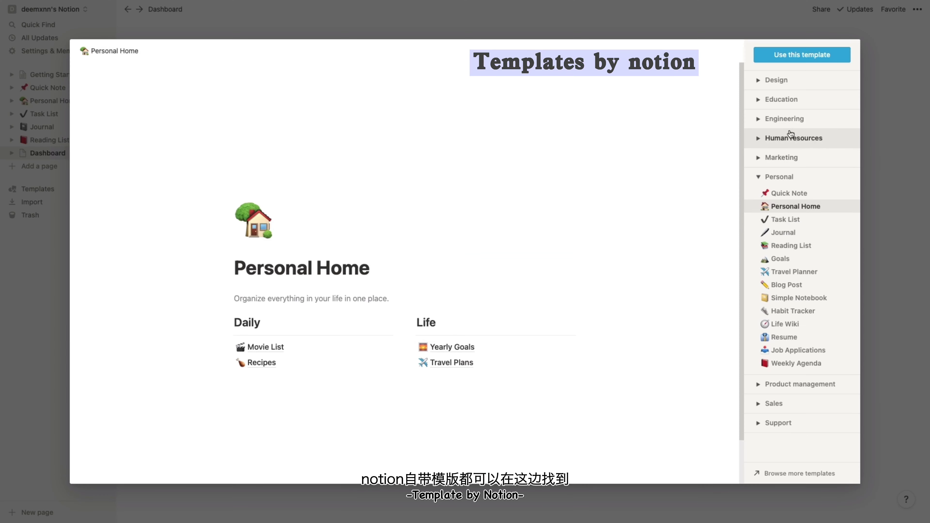
pyautogui.click(767, 141)
pyautogui.click(771, 80)
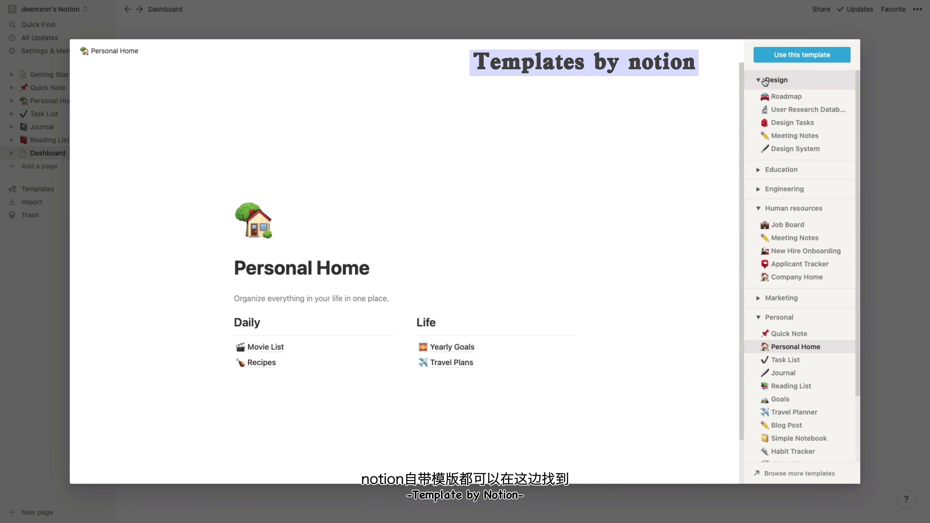
pyautogui.scroll(-3, 787, 363)
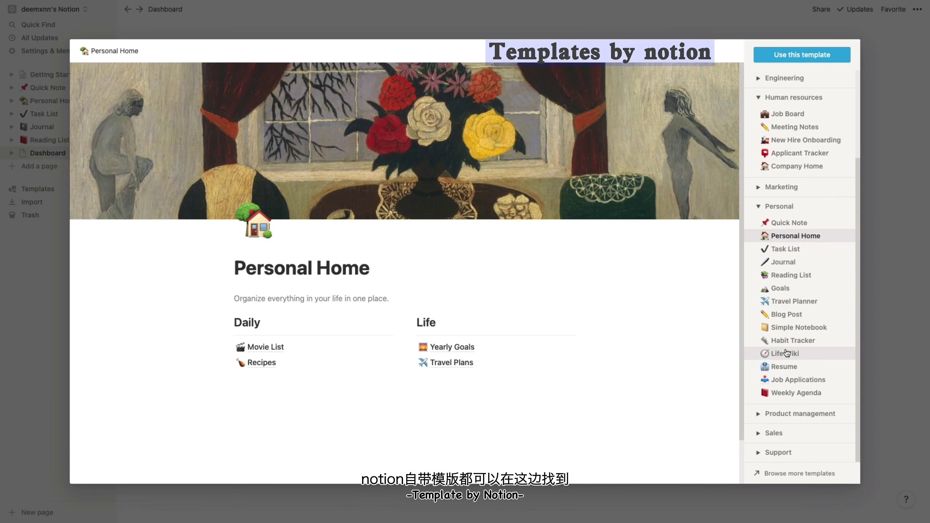
pyautogui.click(787, 414)
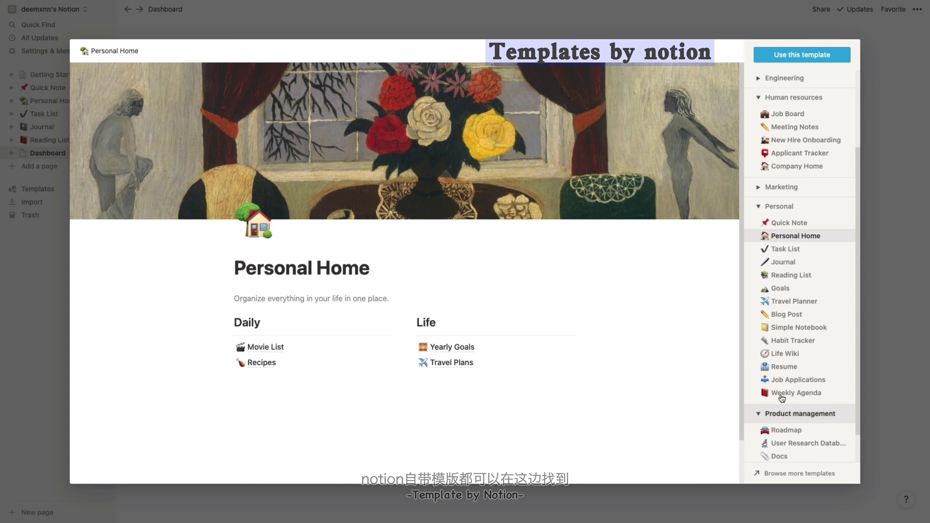
pyautogui.click(159, 29)
# - Set the Dashboard icon to the crown image by pasting its link
pyautogui.click(377, 64)
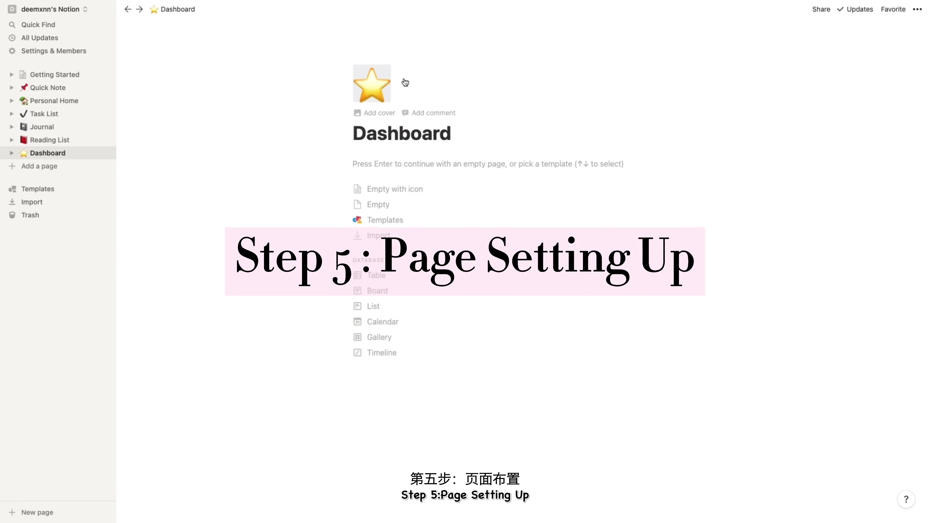
pyautogui.click(375, 91)
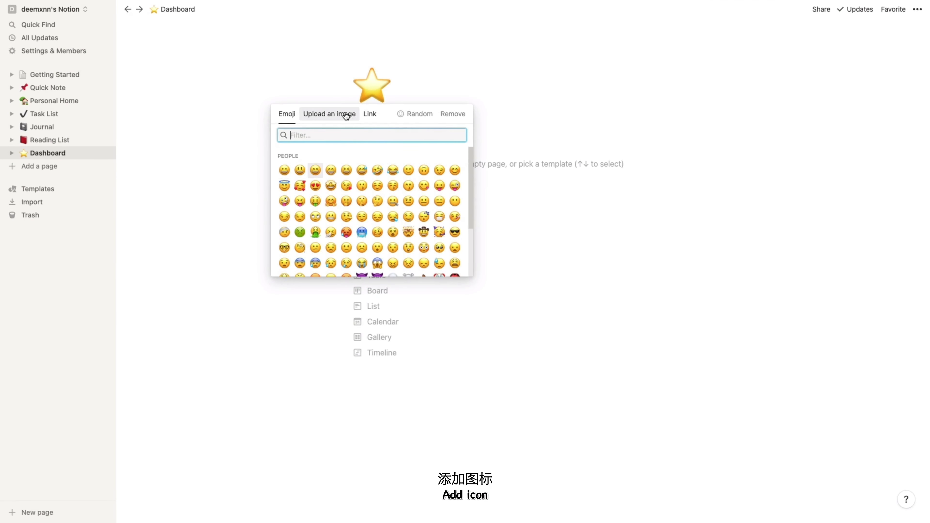
pyautogui.click(329, 113)
pyautogui.click(370, 114)
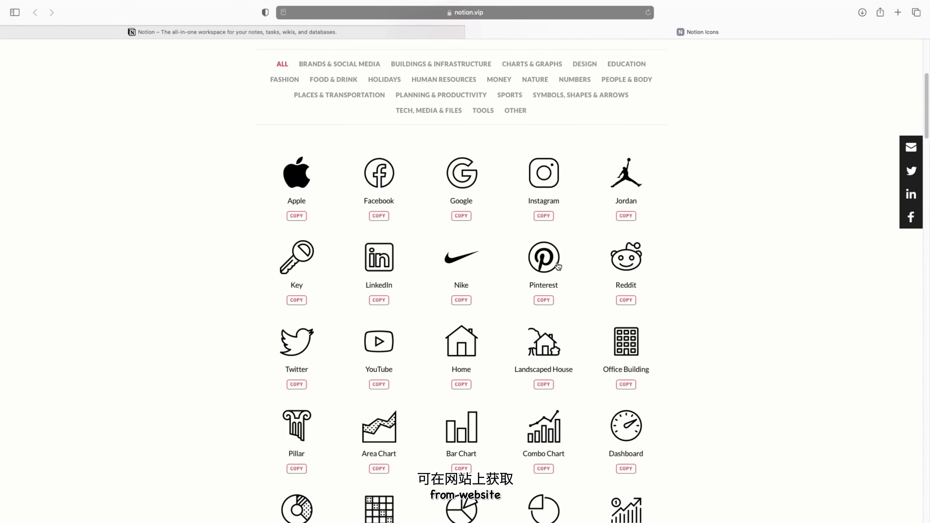
pyautogui.scroll(-10, 556, 266)
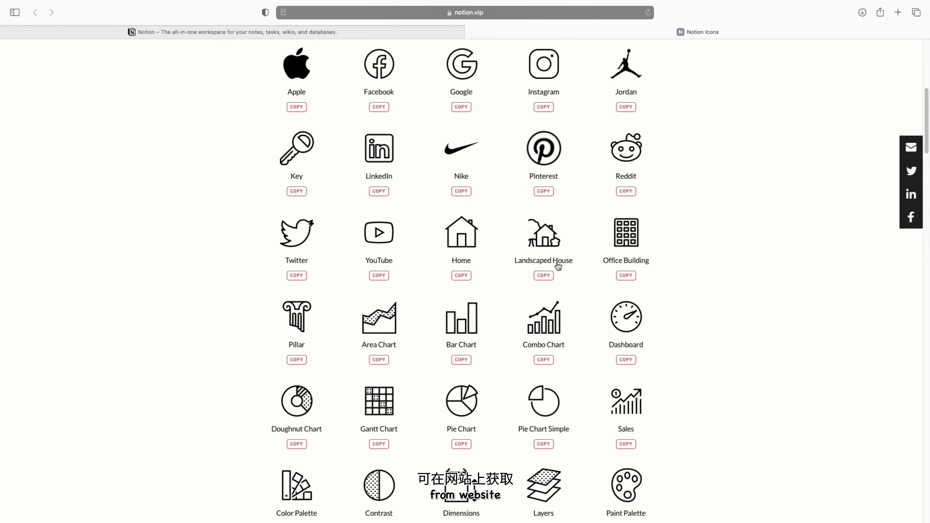
pyautogui.scroll(-10, 557, 263)
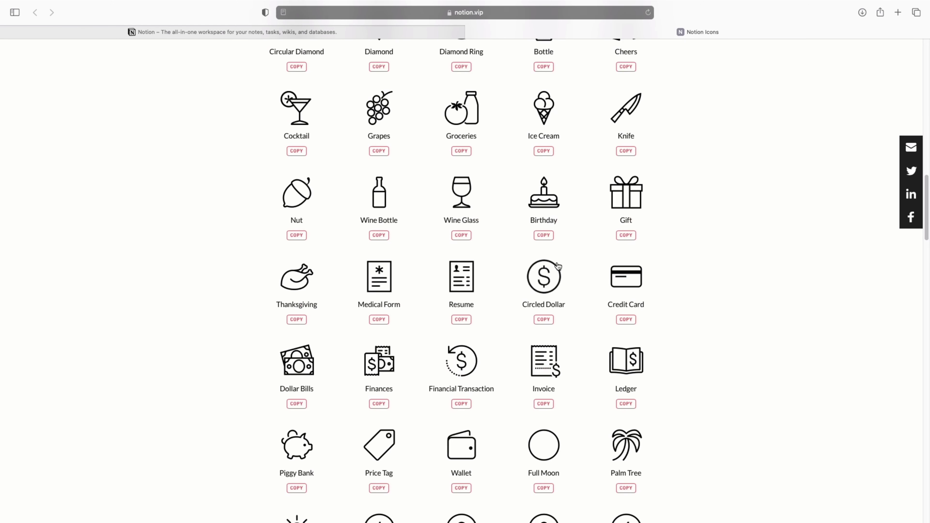
pyautogui.scroll(-7, 557, 265)
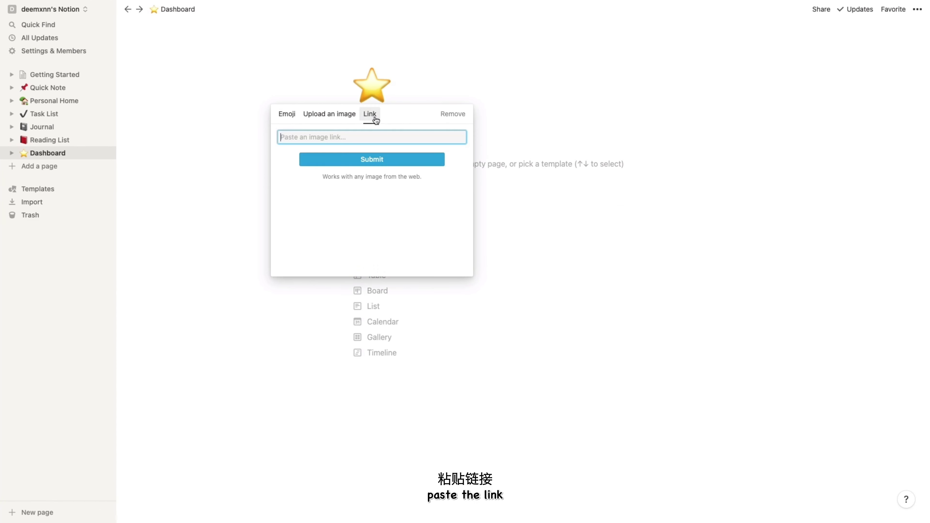
pyautogui.write('https://img.icons8.com/ios/250/000000/crown.png')
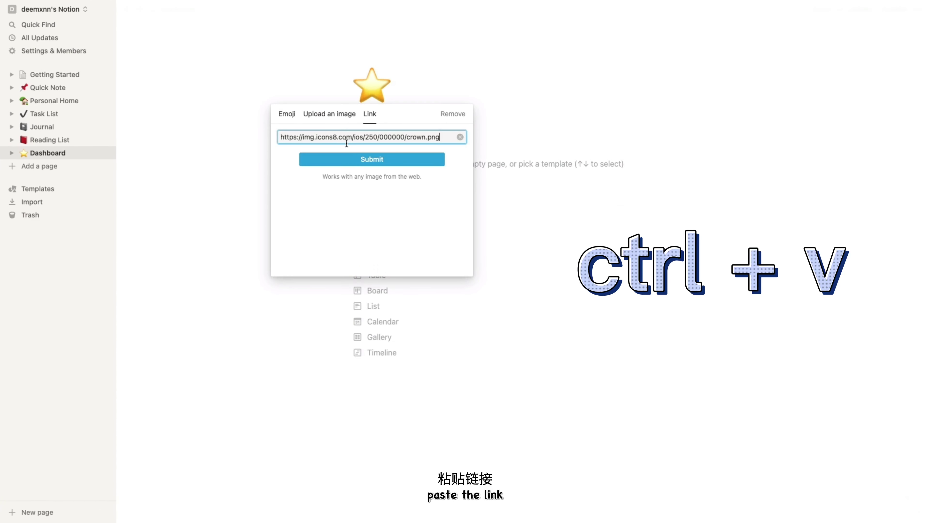
pyautogui.click(349, 158)
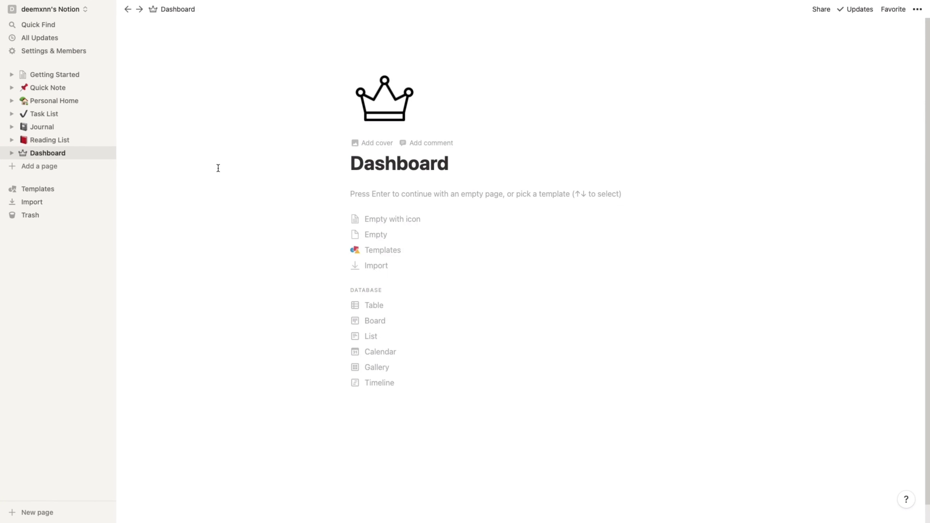
# - Add a cover to the Dashboard and switch it to the blue-pink gradient
pyautogui.click(373, 143)
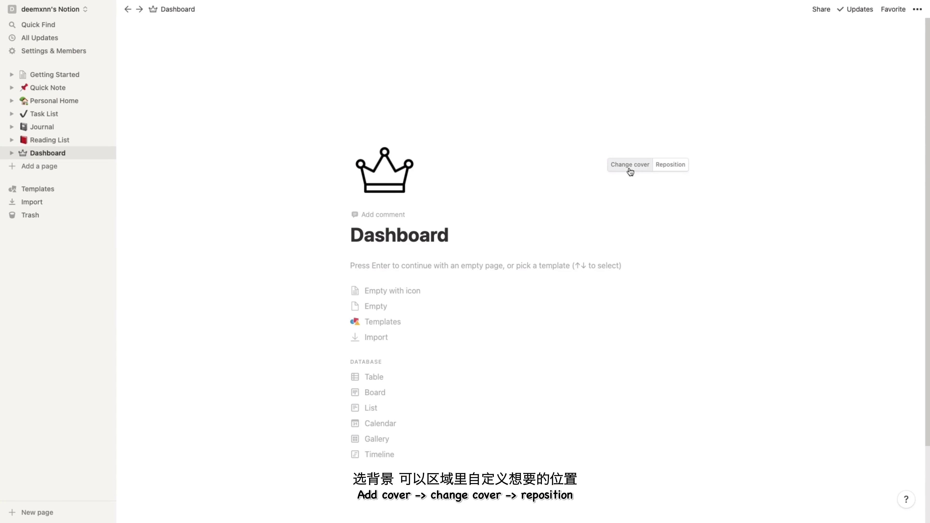
pyautogui.click(628, 164)
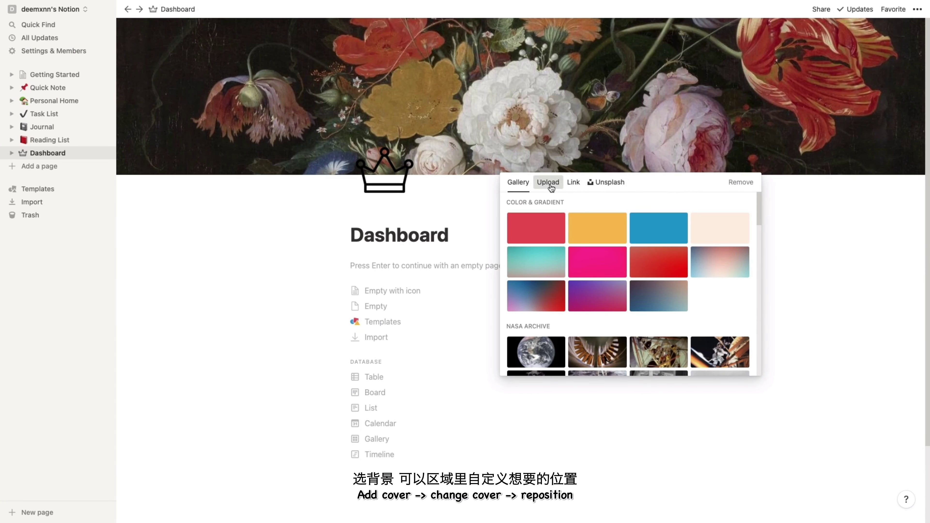
pyautogui.click(548, 182)
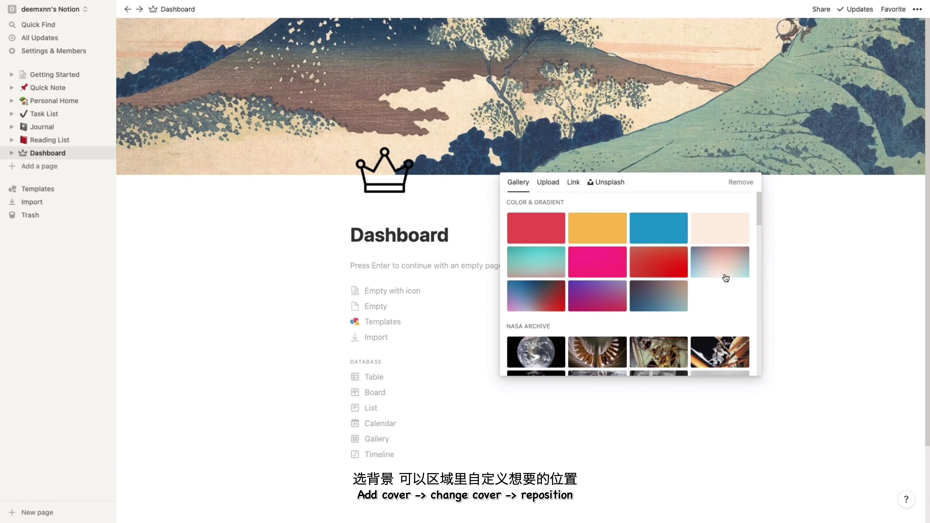
pyautogui.click(726, 278)
pyautogui.click(440, 234)
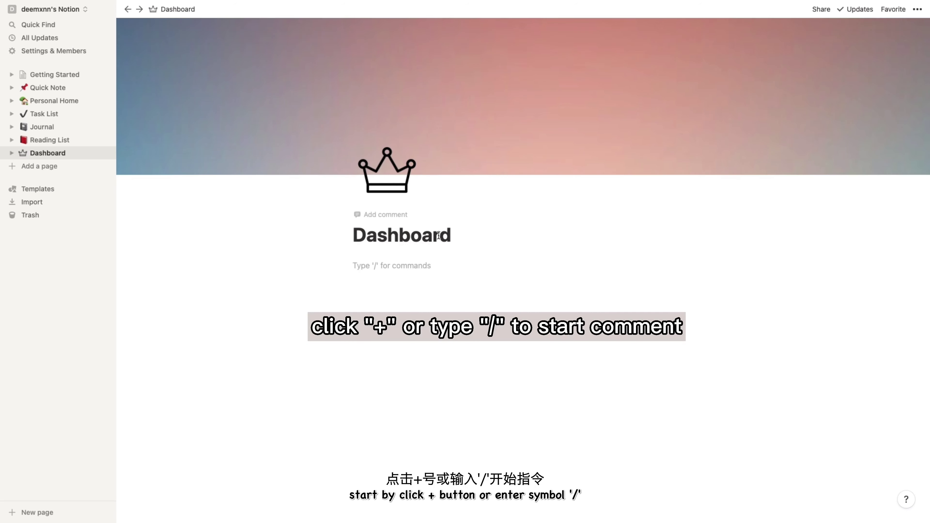
# - Write a 'Coming up' line and add a Weekly Agenda subpage below it
pyautogui.write('Coming up')
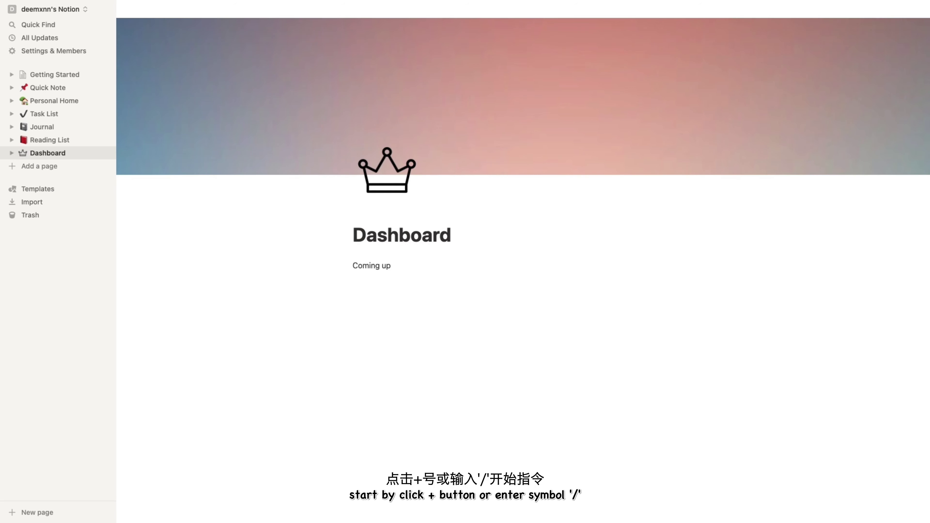
pyautogui.click(348, 267)
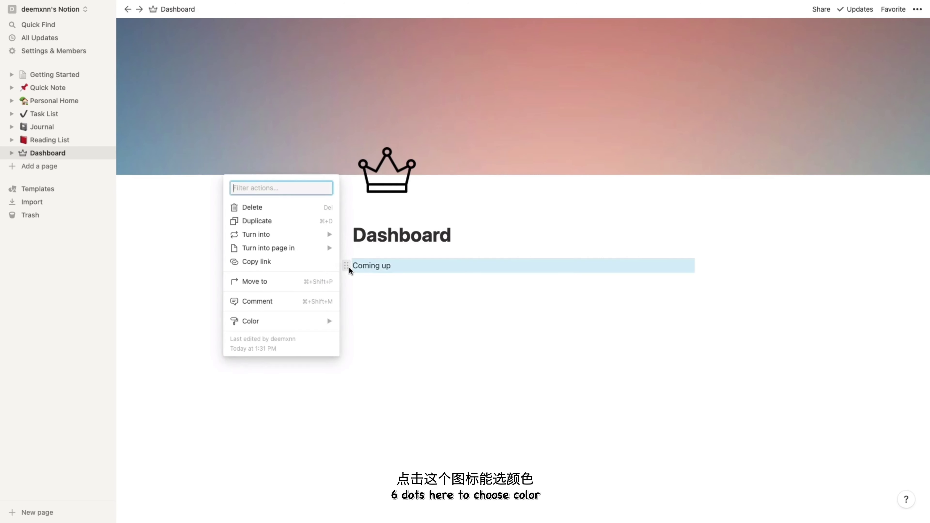
pyautogui.moveTo(302, 325)
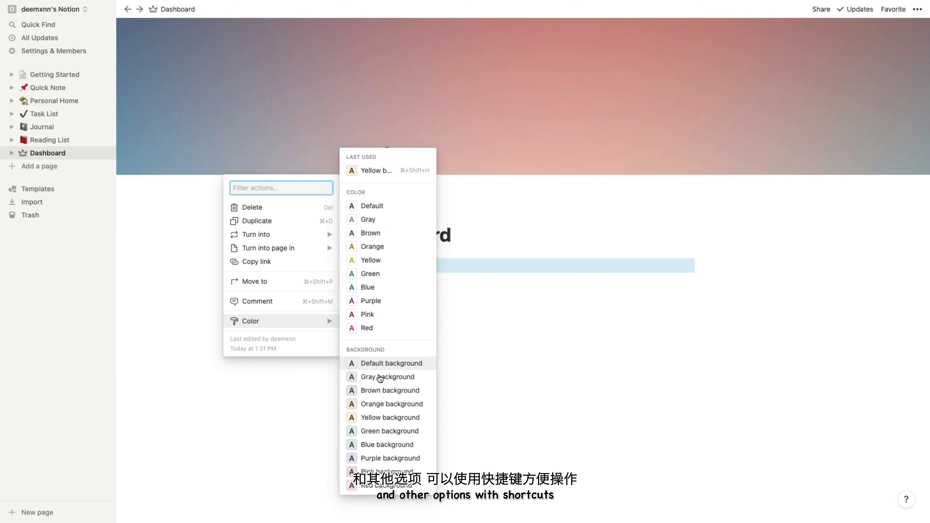
pyautogui.click(367, 284)
pyautogui.write('/')
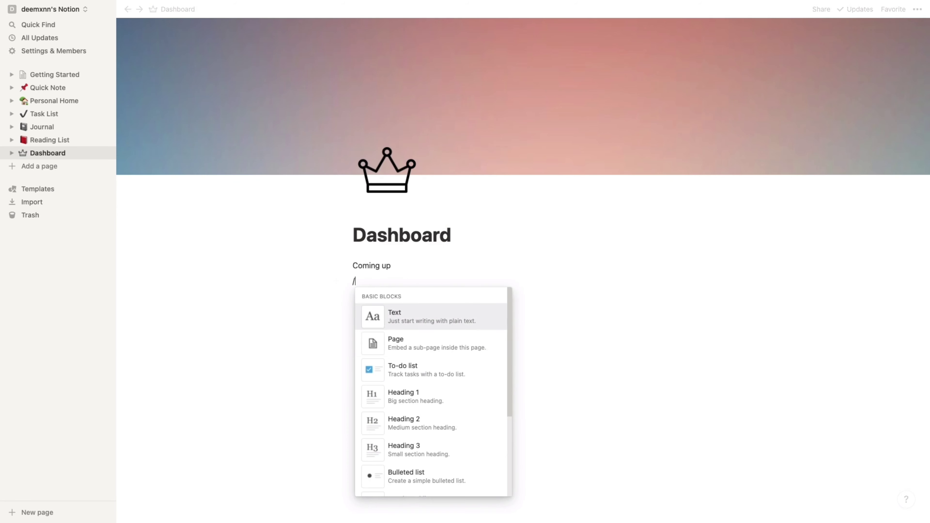
pyautogui.click(472, 340)
pyautogui.write('Weekly Agenda')
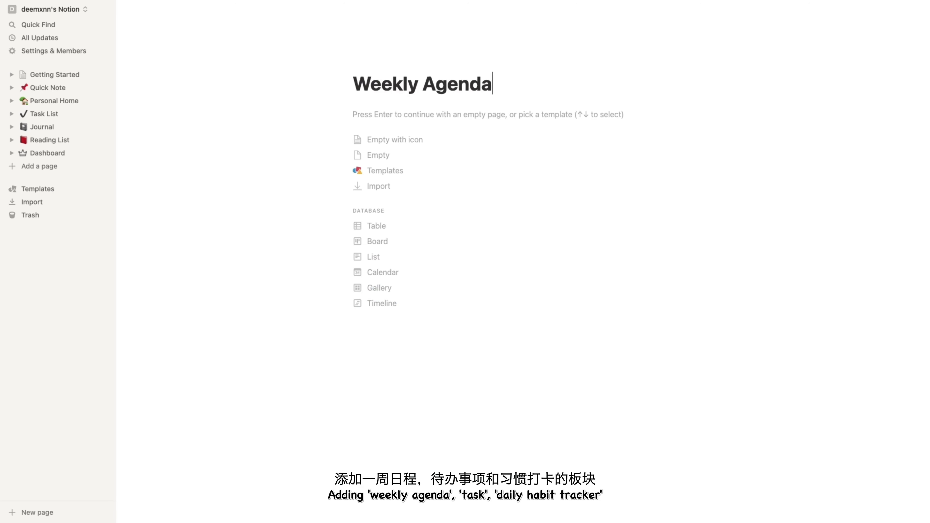
pyautogui.click(126, 10)
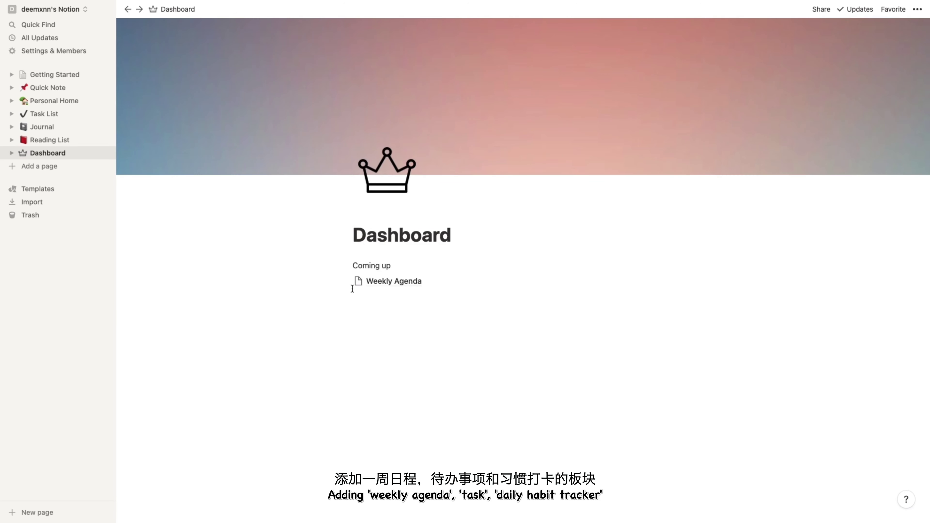
# - Add a Task subpage to the Dashboard and give it a clipboard emoji icon
pyautogui.click(336, 281)
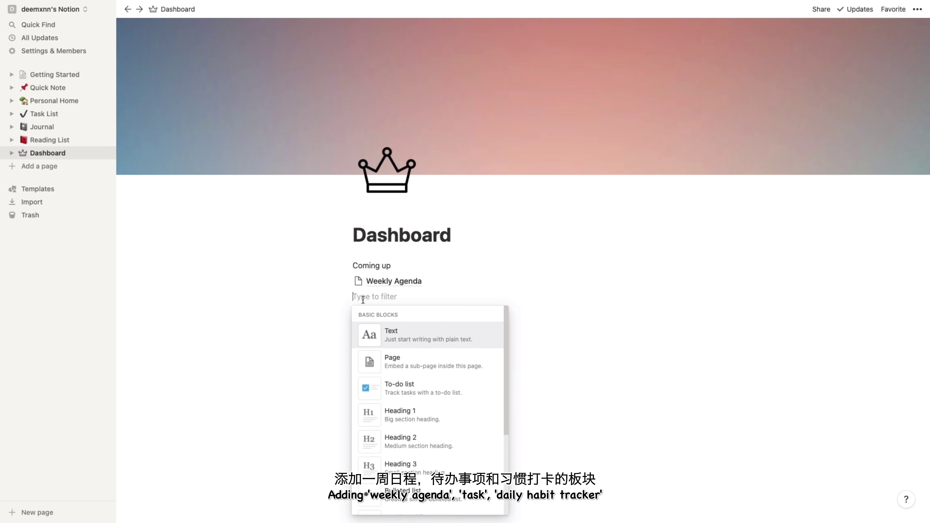
pyautogui.click(409, 358)
pyautogui.write('Task')
pyautogui.click(127, 10)
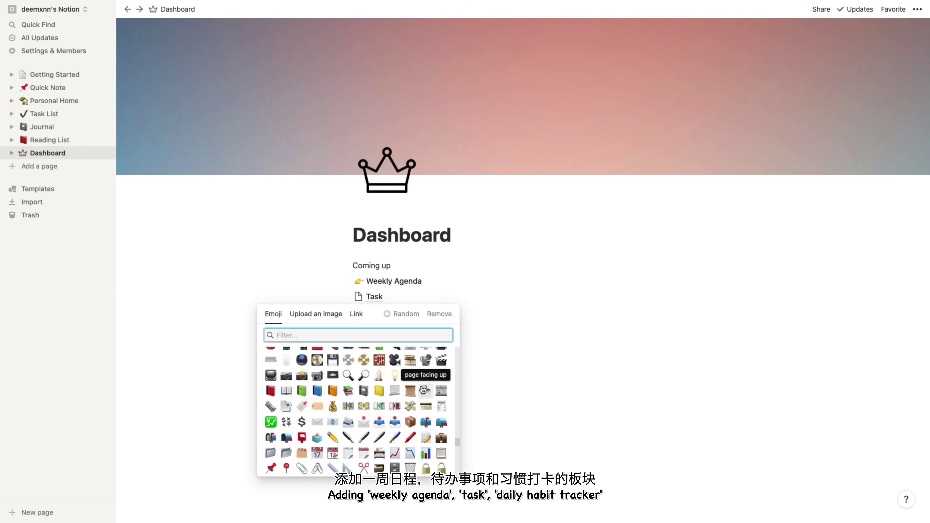
pyautogui.scroll(-2, 356, 410)
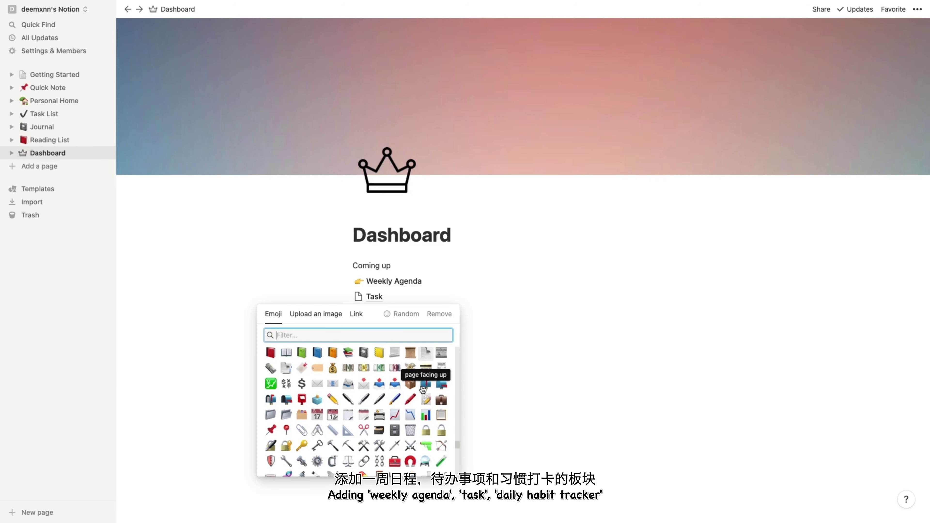
pyautogui.click(442, 415)
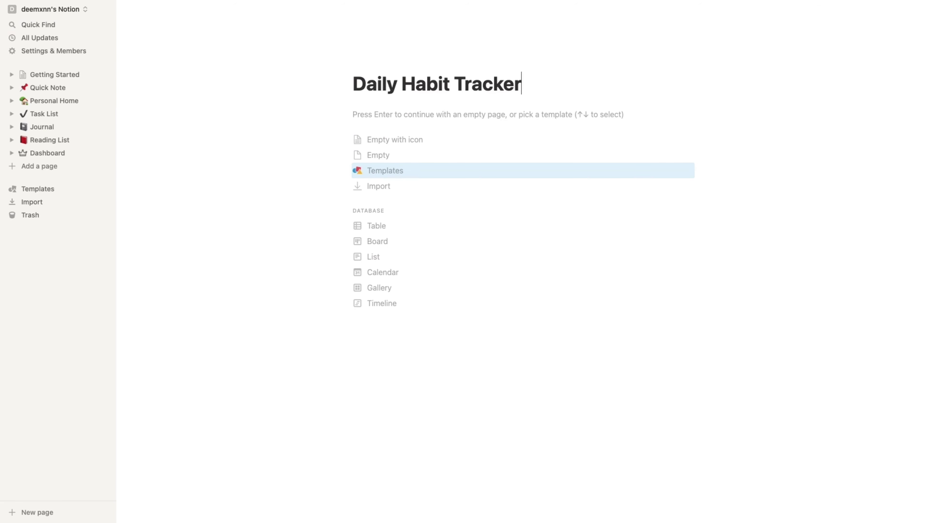
# - Give the Daily Habit Tracker link a revolving-hearts emoji icon
pyautogui.click(127, 10)
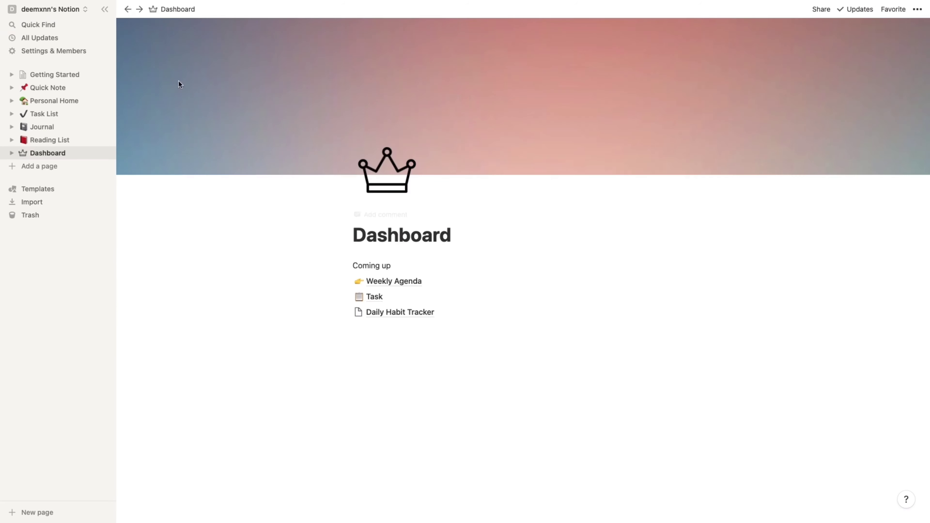
pyautogui.click(358, 311)
pyautogui.click(271, 473)
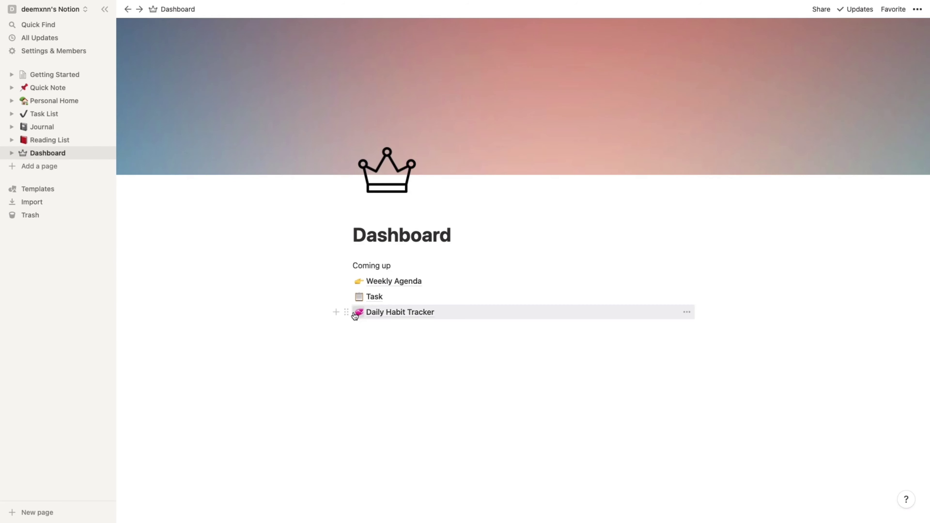
# - Move Daily Habit Tracker into a column beside Weekly Agenda with Task beneath it, then open it
pyautogui.moveTo(336, 312); pyautogui.dragTo(701, 280)
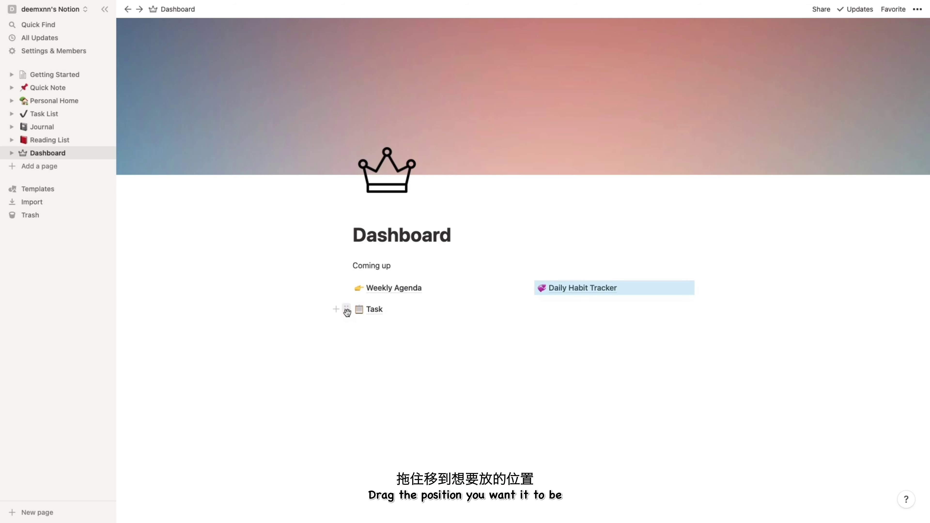
pyautogui.moveTo(346, 311); pyautogui.dragTo(745, 292)
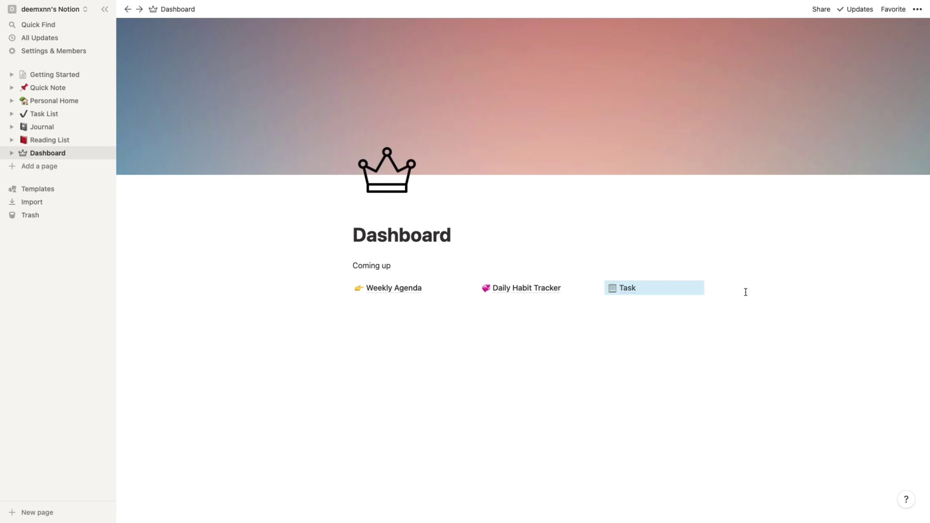
pyautogui.hotkey('ctrl', 'z')
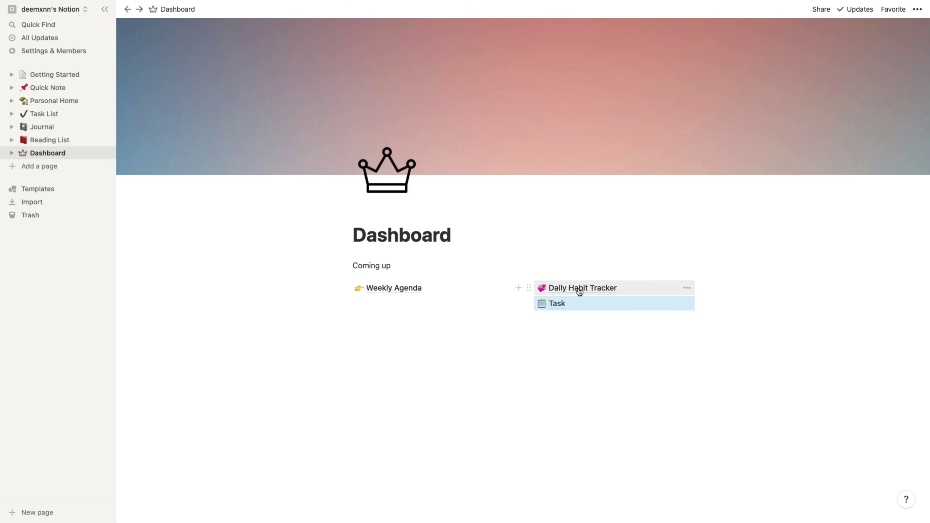
pyautogui.click(579, 289)
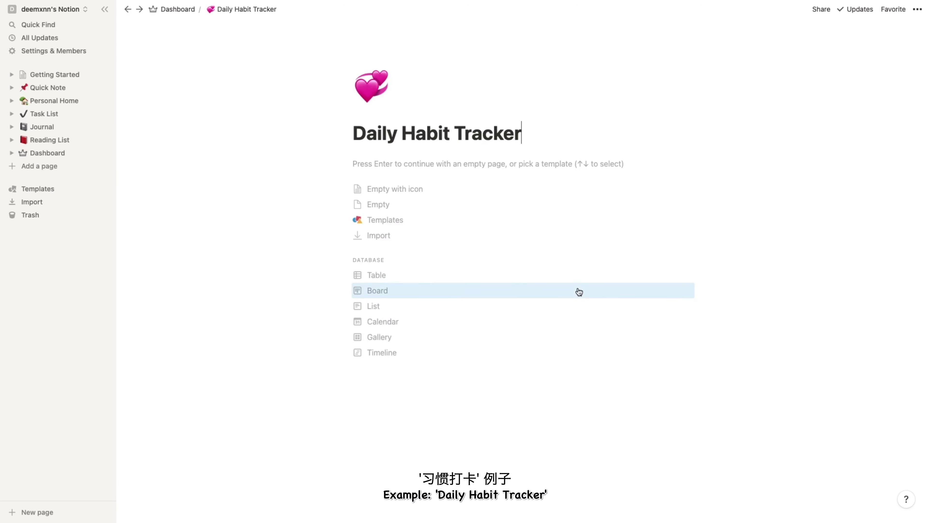
# - Turn the page into a table database and rename the Name column to Day
pyautogui.click(379, 275)
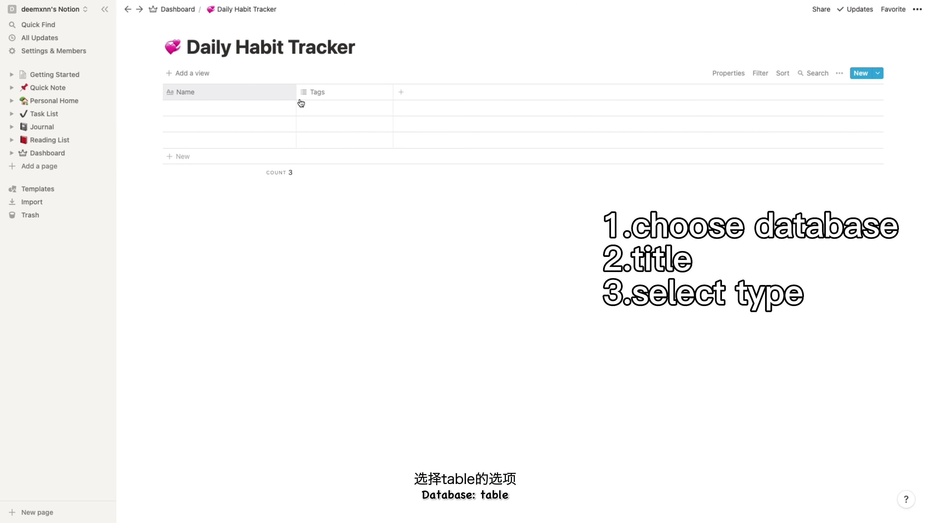
pyautogui.moveTo(296, 96); pyautogui.dragTo(262, 105)
pyautogui.click(211, 95)
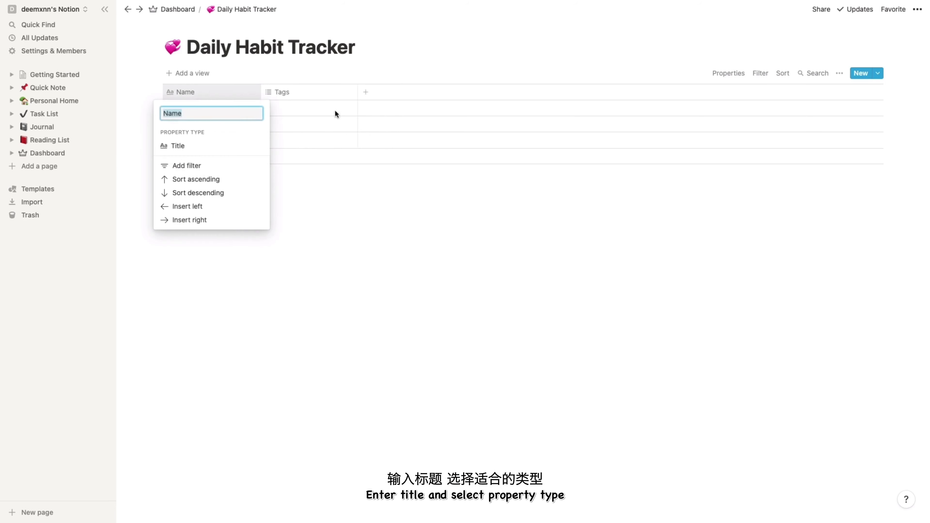
pyautogui.write('Day')
pyautogui.click(311, 93)
# - Change the Tags property to a text column named Week
pyautogui.click(311, 94)
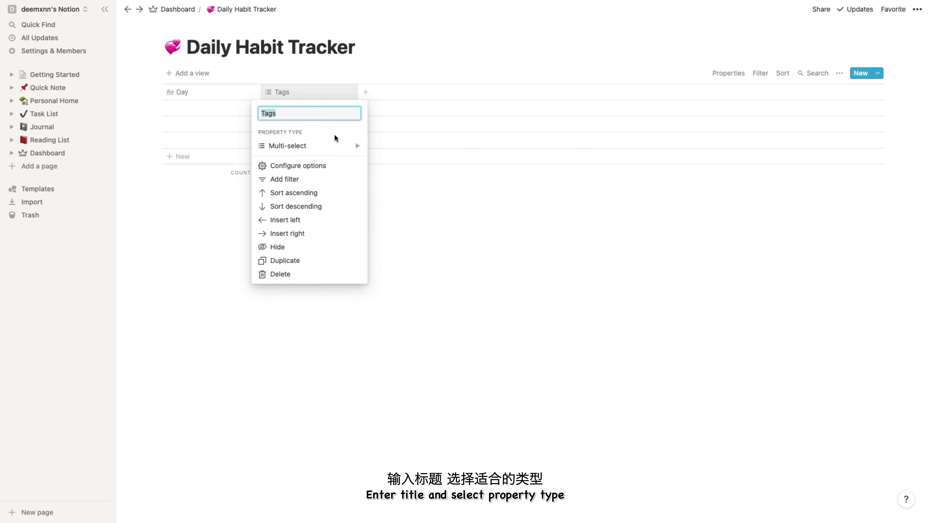
pyautogui.click(331, 146)
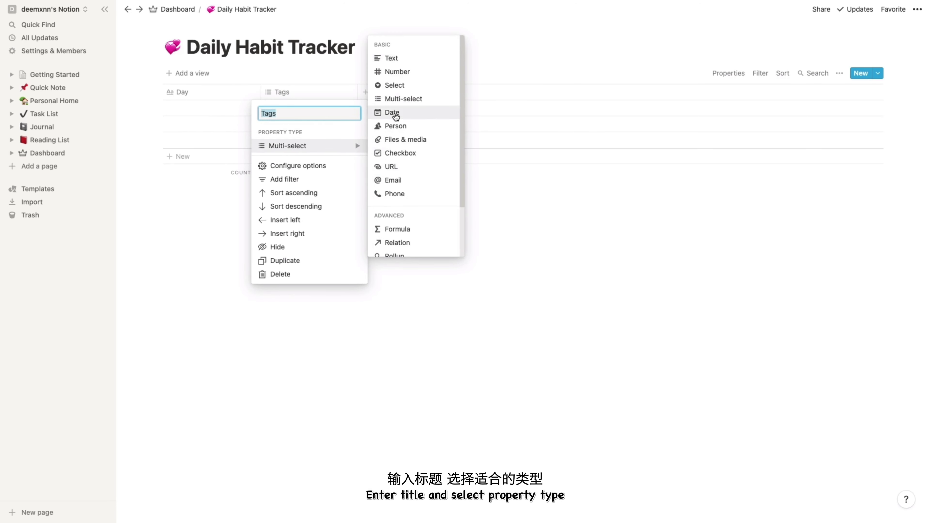
pyautogui.scroll(-2, 399, 167)
pyautogui.scroll(3, 399, 167)
pyautogui.click(392, 57)
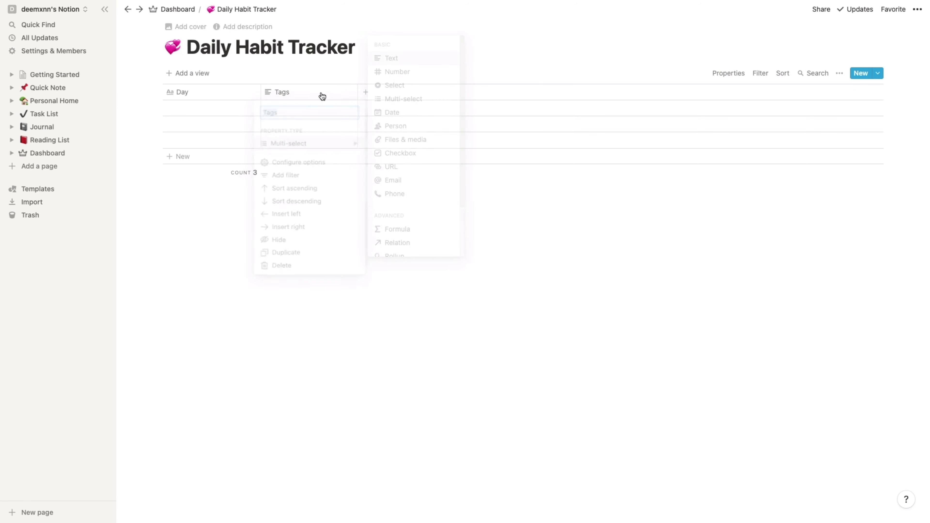
pyautogui.write('Week')
pyautogui.press('Return')
# - Add two new checkbox property columns to the table
pyautogui.click(365, 92)
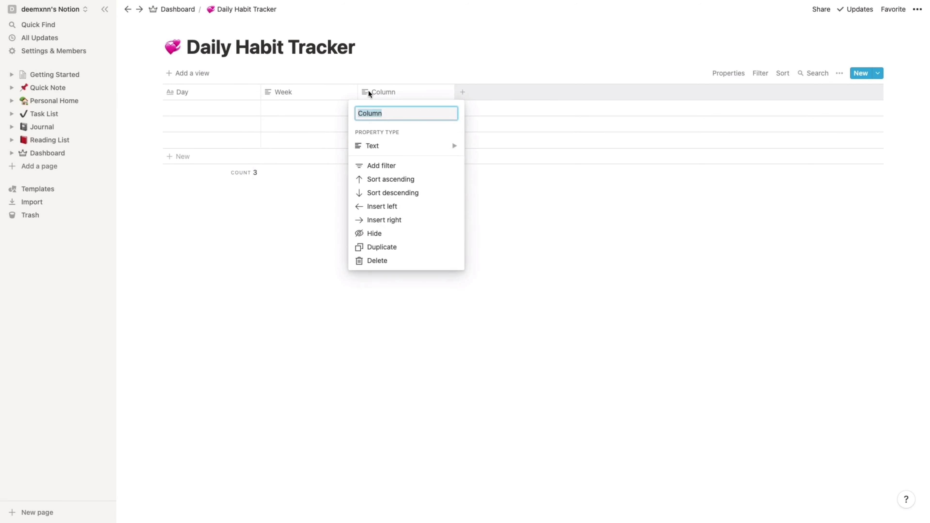
pyautogui.click(406, 144)
pyautogui.click(510, 156)
pyautogui.click(559, 92)
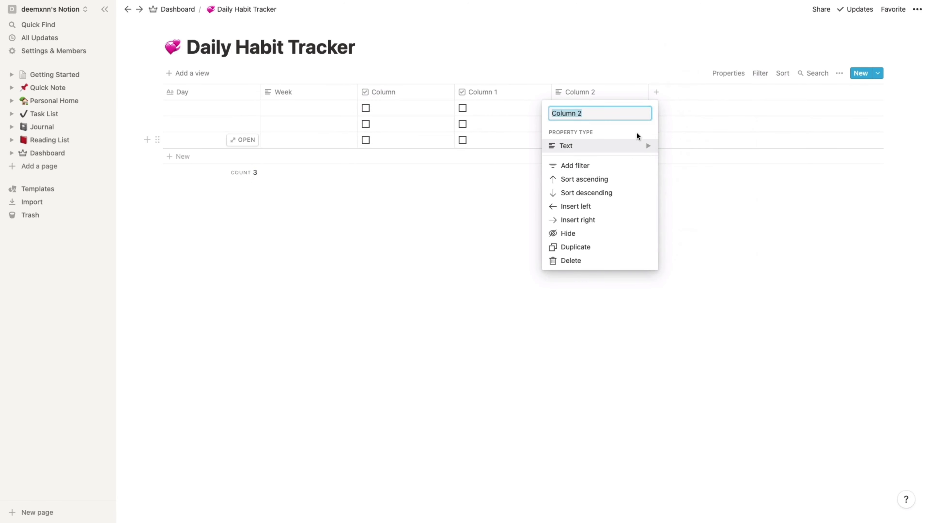
pyautogui.click(647, 149)
pyautogui.click(703, 152)
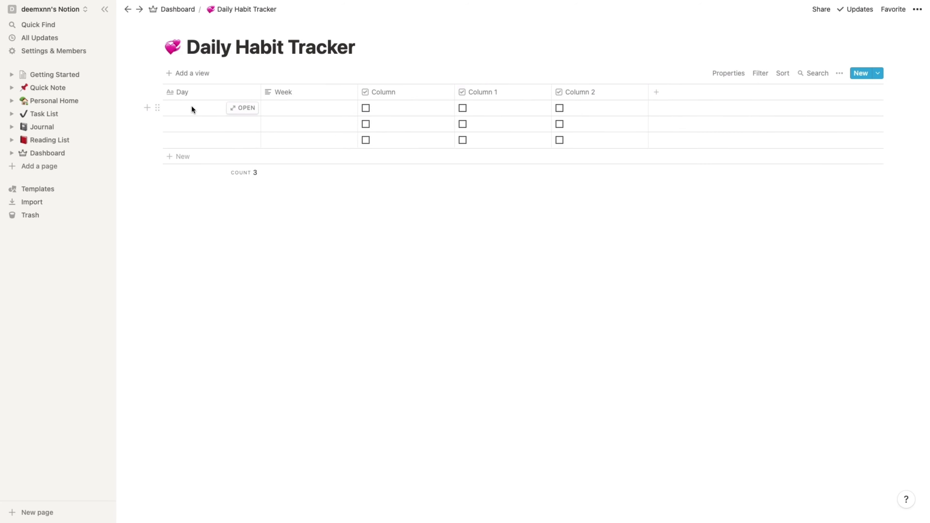
# - Fill the Day entries with numbers up to 31 and narrow the Day column
pyautogui.press('Return')
pyautogui.write('2')
pyautogui.press('Return')
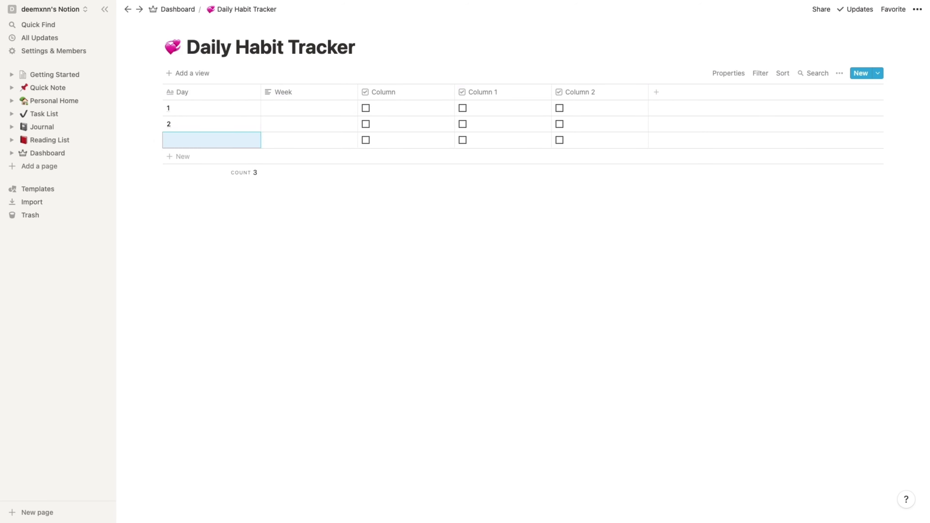
pyautogui.write('3')
pyautogui.press('Return')
pyautogui.write('4')
pyautogui.press('Return')
pyautogui.write('5')
pyautogui.press('Escape')
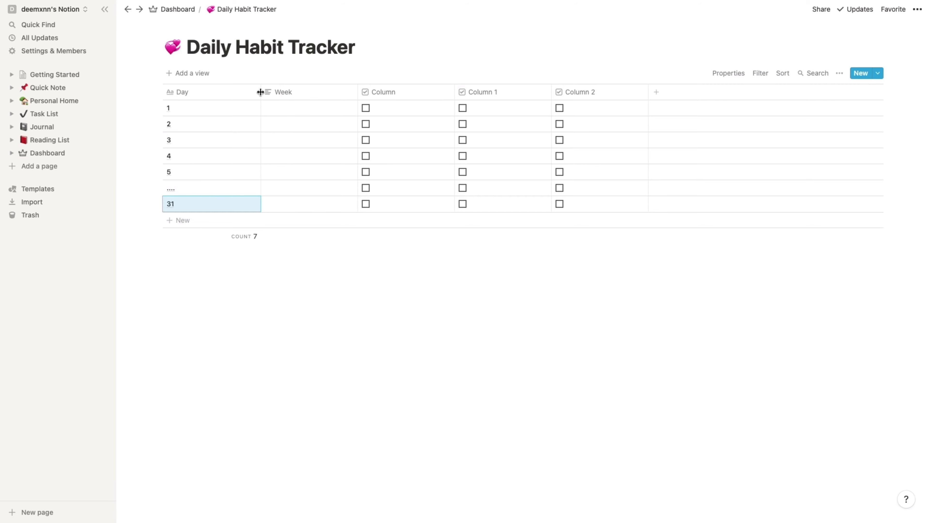
pyautogui.moveTo(253, 97); pyautogui.dragTo(215, 101)
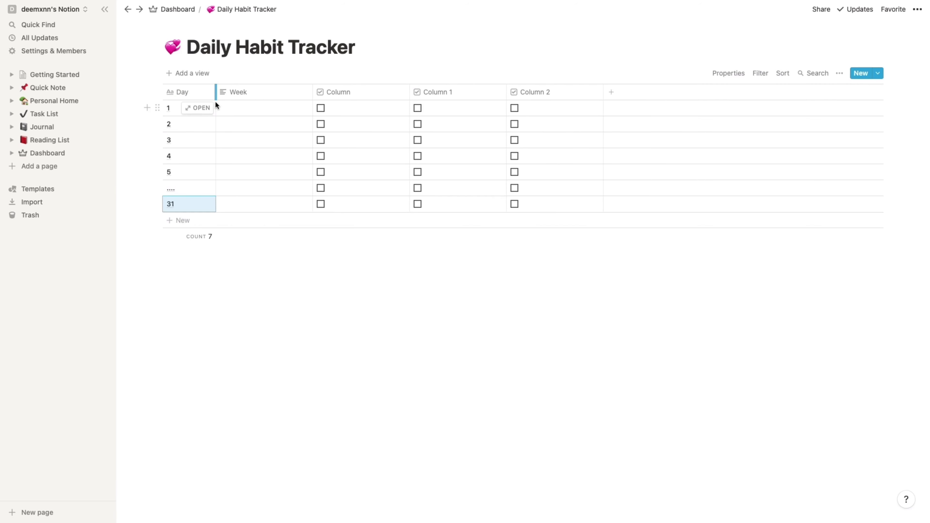
# - Make Week a select column and add Monday and Tuesday options to rows 1 and 2
pyautogui.click(268, 98)
pyautogui.moveTo(292, 148)
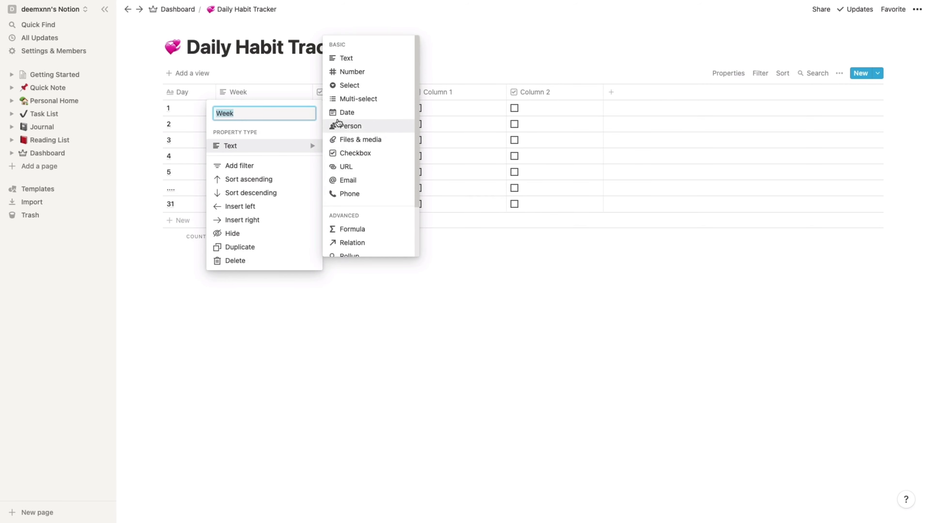
pyautogui.click(344, 86)
pyautogui.click(263, 108)
pyautogui.write('M')
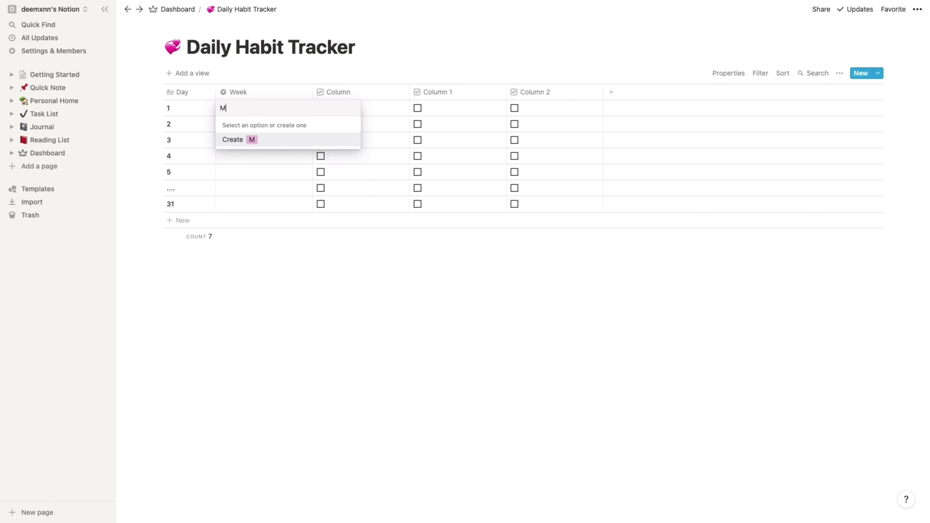
pyautogui.write('onday')
pyautogui.press('Return')
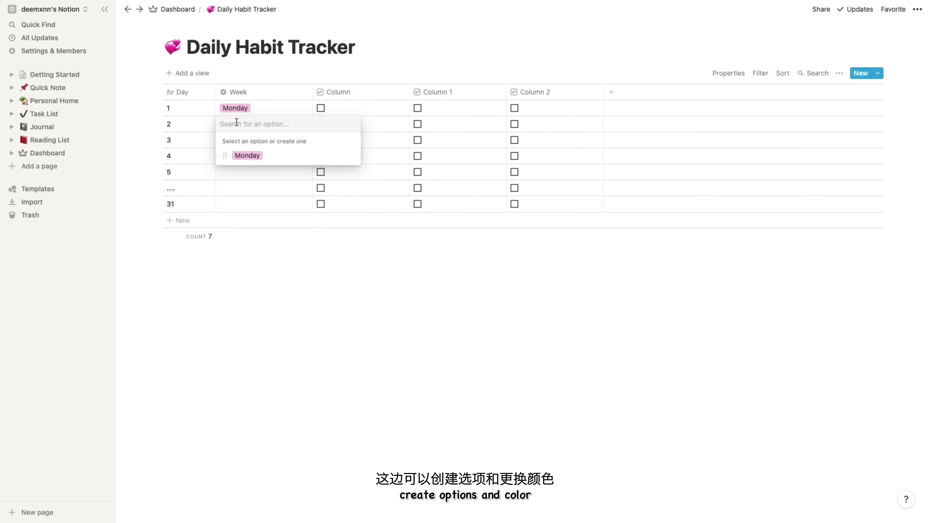
pyautogui.write('Tuesda')
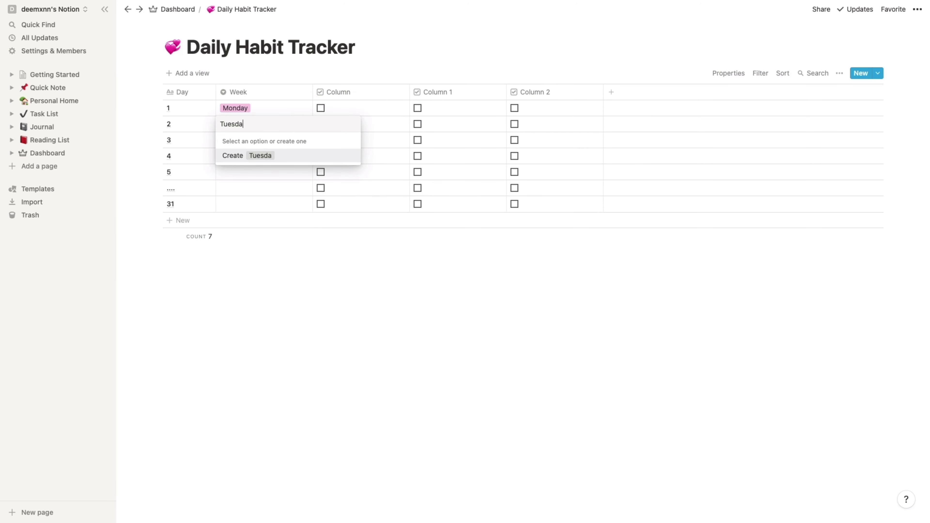
pyautogui.write('y')
pyautogui.press('Return')
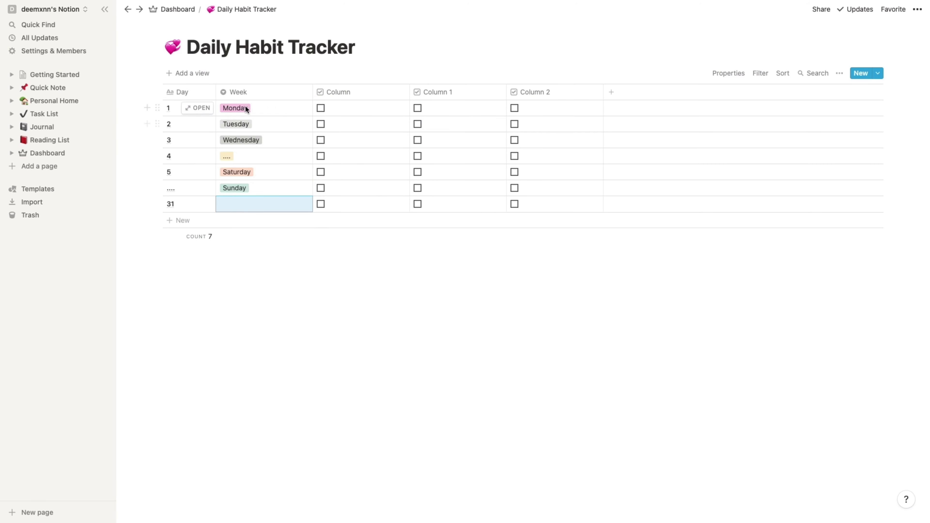
# - Colour the Monday tag blue and start renaming the first checkbox column to Read
pyautogui.click(244, 107)
pyautogui.click(350, 139)
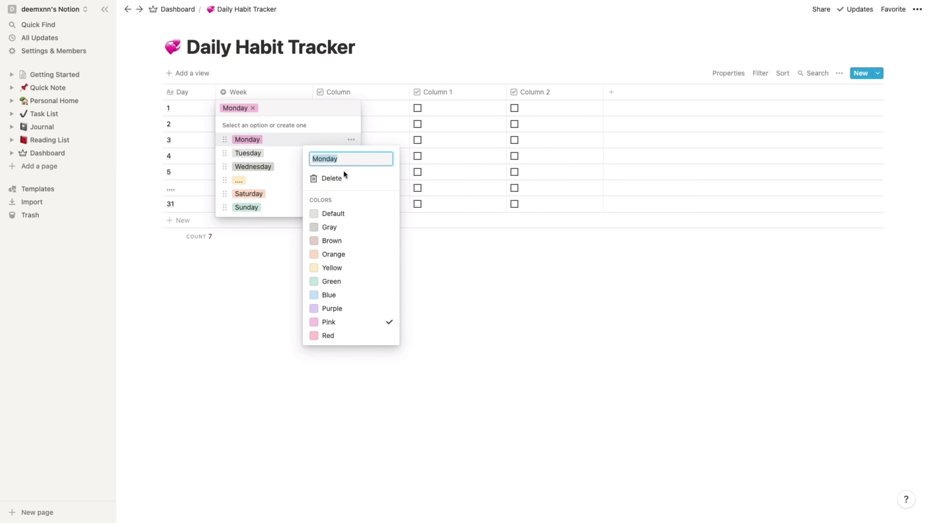
pyautogui.click(344, 296)
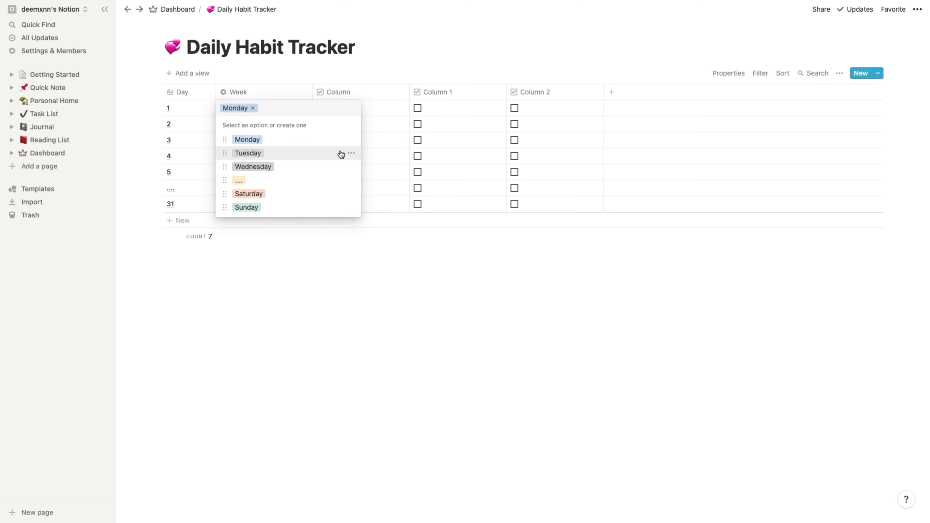
pyautogui.click(351, 154)
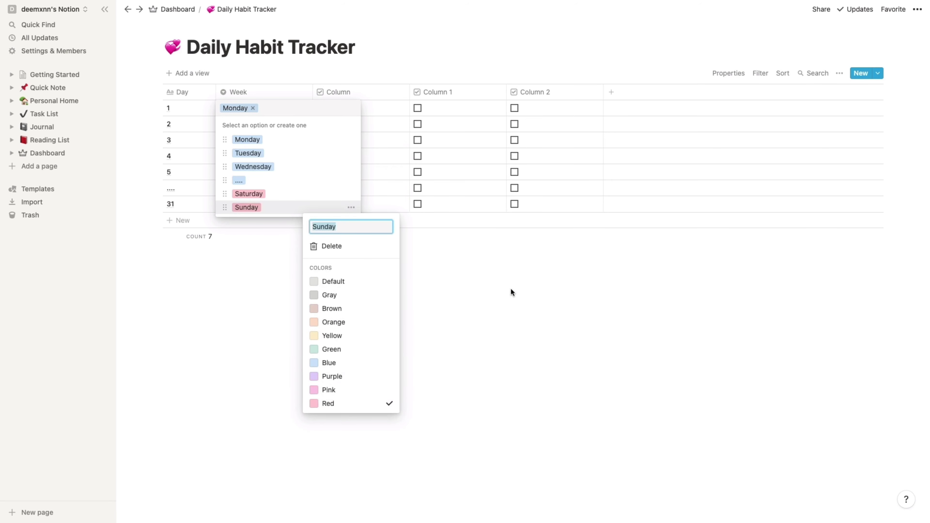
pyautogui.press('Escape')
pyautogui.press('Escape')
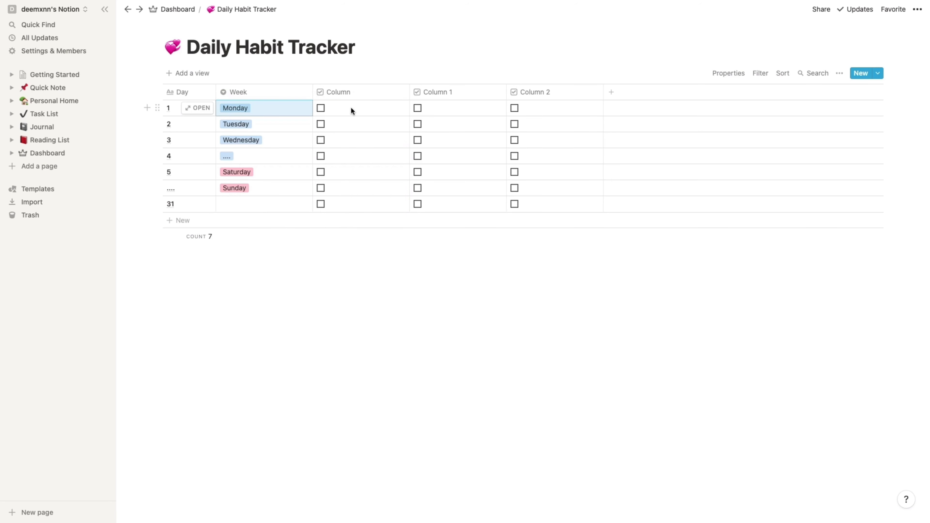
pyautogui.click(347, 93)
pyautogui.write('Re')
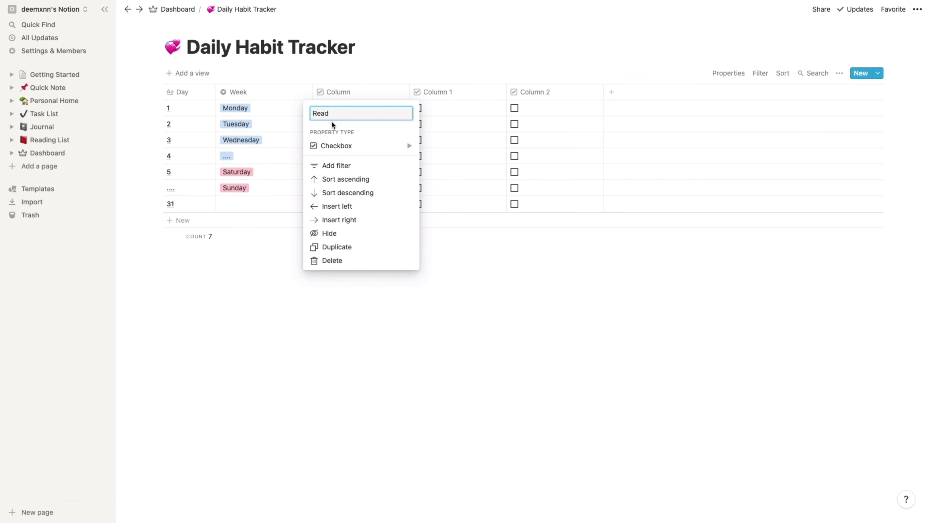
pyautogui.write('ad')
# - Name the checkbox columns Read and Sleep, and tick Read for Tuesday
pyautogui.press('Return')
pyautogui.click(441, 90)
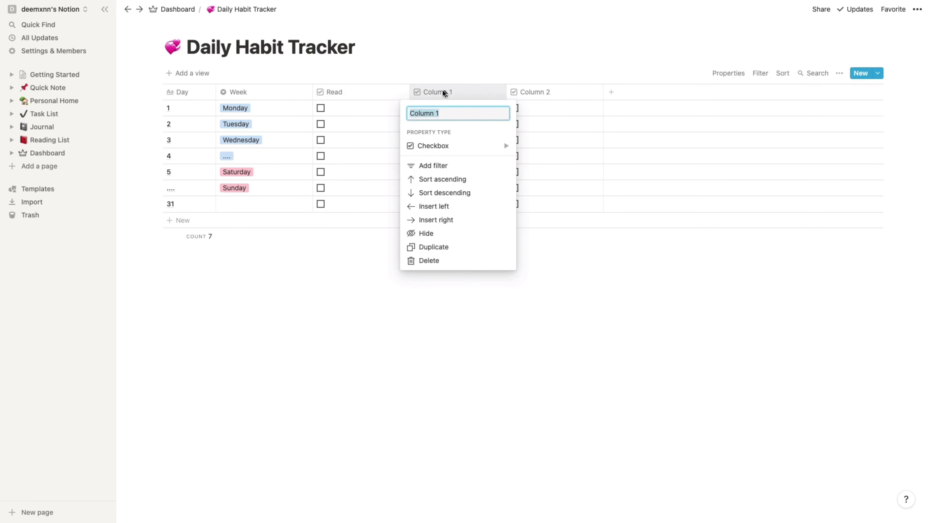
pyautogui.write('Sleep')
pyautogui.press('Return')
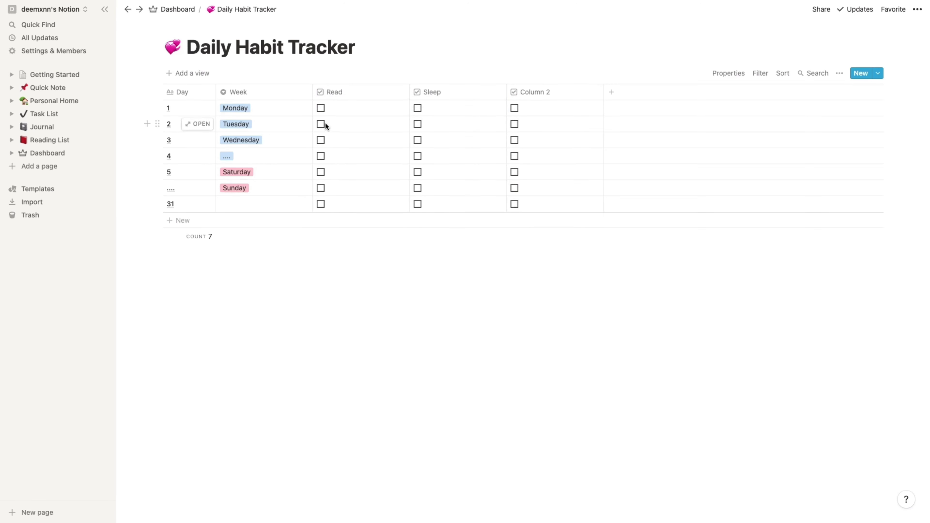
pyautogui.click(322, 124)
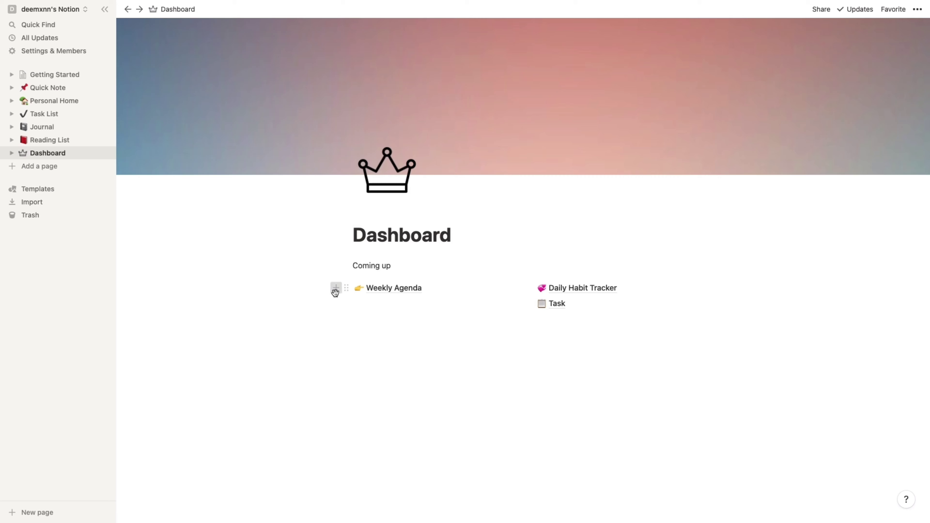
# - Insert an empty sub-page titled Reading List and pick the books emoji by searching 'book'
pyautogui.click(335, 292)
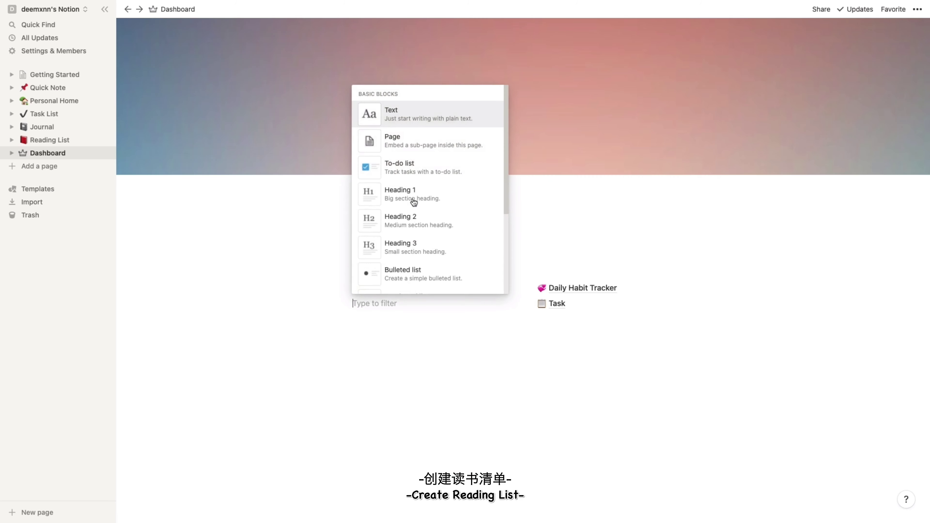
pyautogui.click(417, 143)
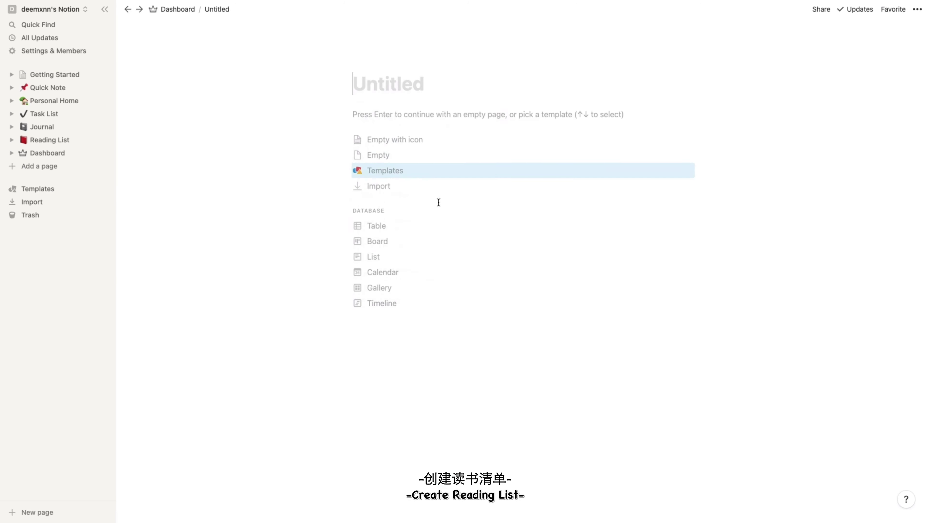
pyautogui.click(417, 141)
pyautogui.write('Reading List')
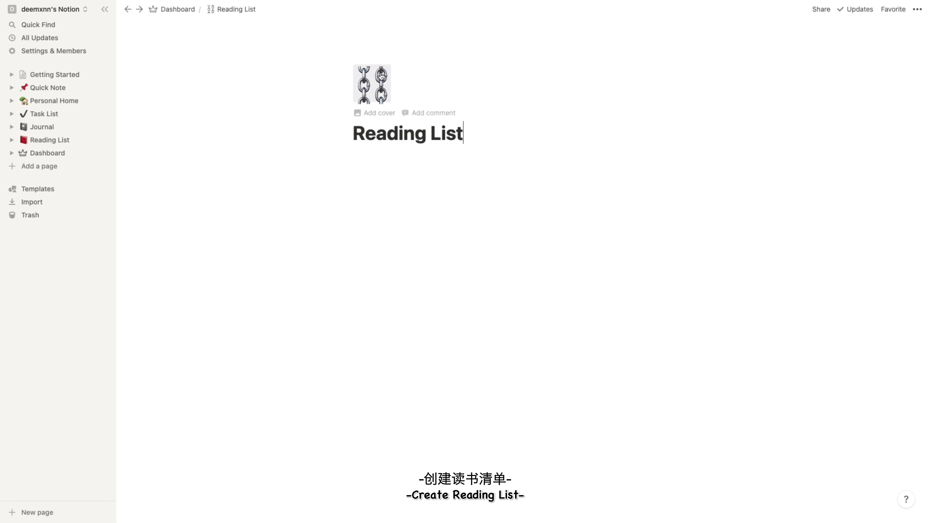
pyautogui.click(371, 85)
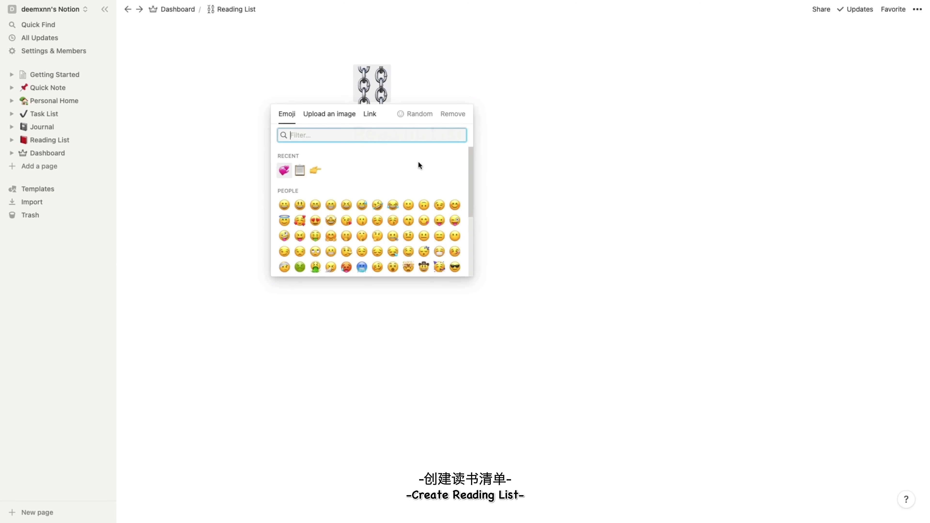
pyautogui.write('book')
pyautogui.click(361, 157)
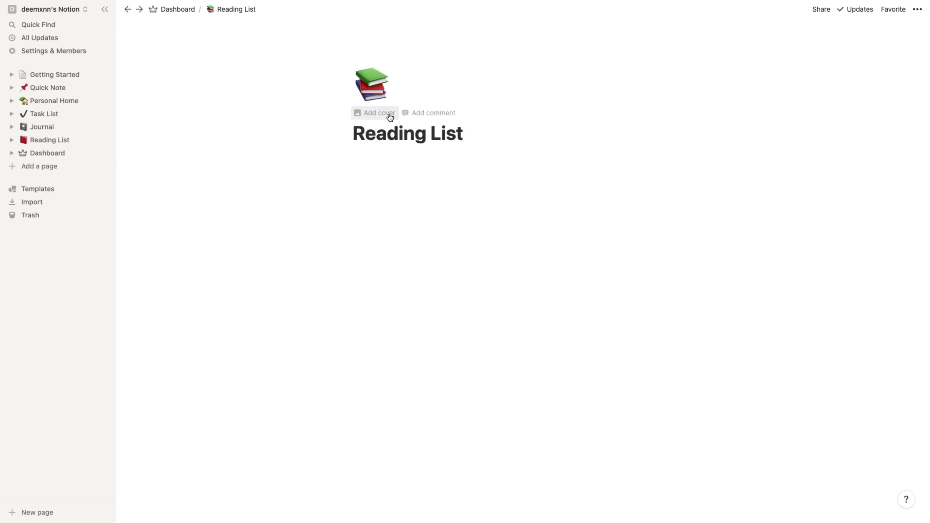
# - Add a cover to Reading List and replace it with the dark blue gradient
pyautogui.click(390, 114)
pyautogui.click(647, 166)
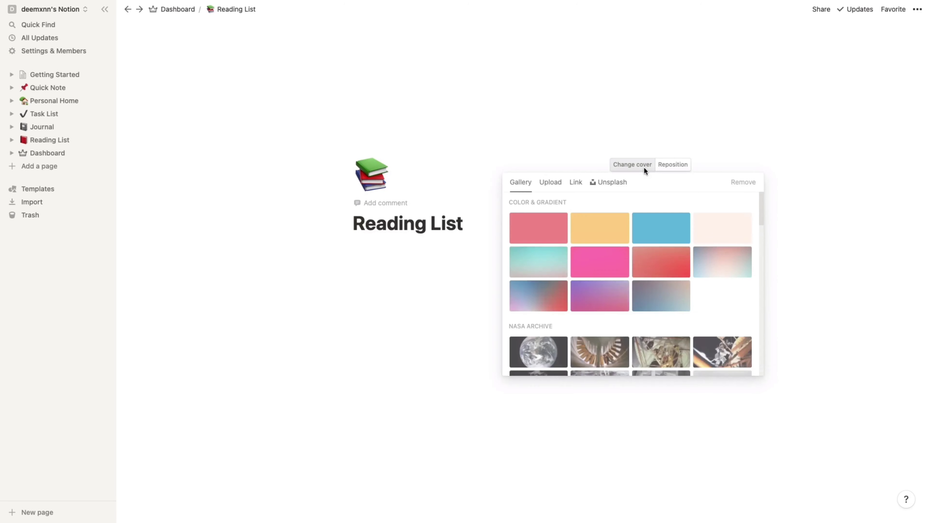
pyautogui.scroll(-3, 658, 305)
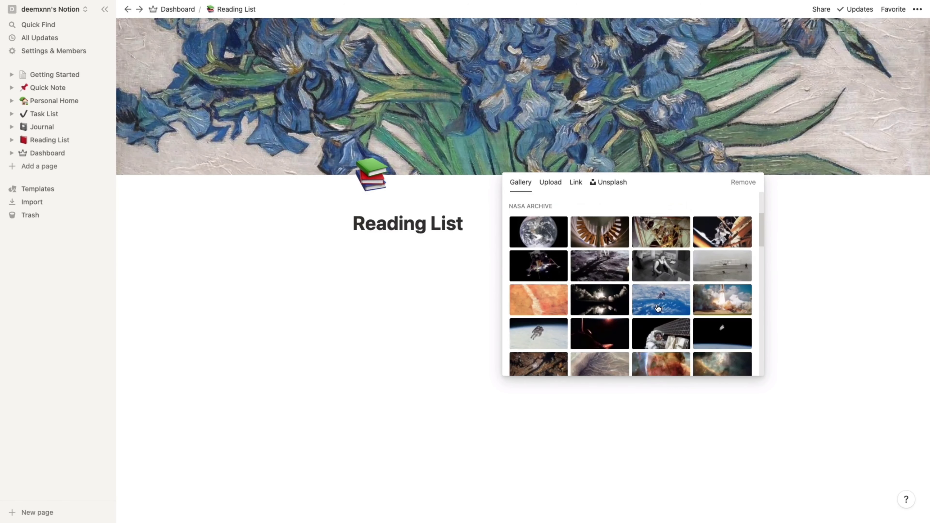
pyautogui.scroll(5, 658, 308)
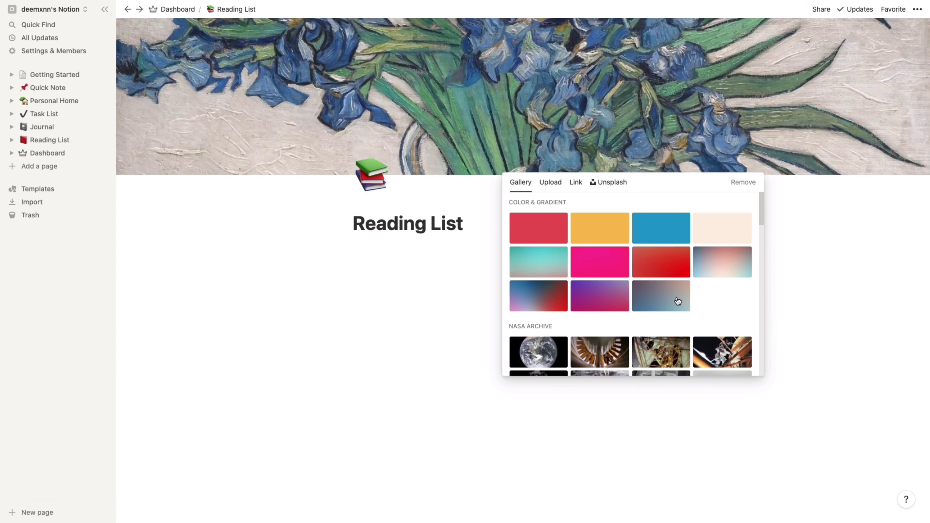
pyautogui.click(661, 300)
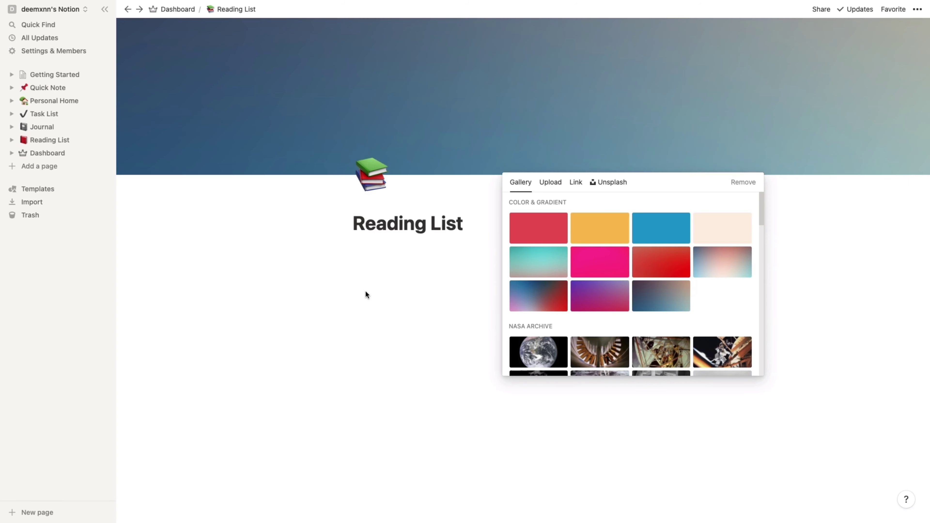
pyautogui.click(366, 292)
# - Insert a table in the Reading List and rename its Name column to a narrower Title column
pyautogui.write('/')
pyautogui.scroll(-3, 460, 370)
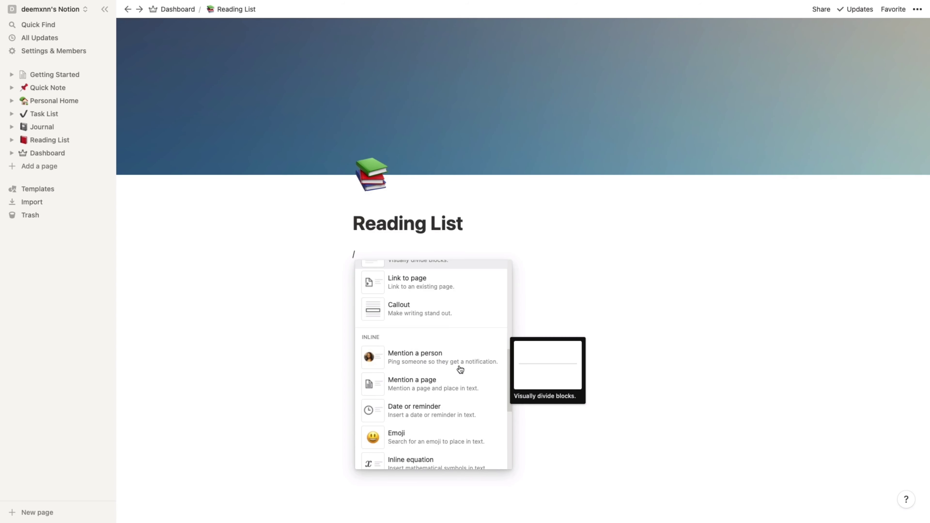
pyautogui.scroll(-10, 459, 367)
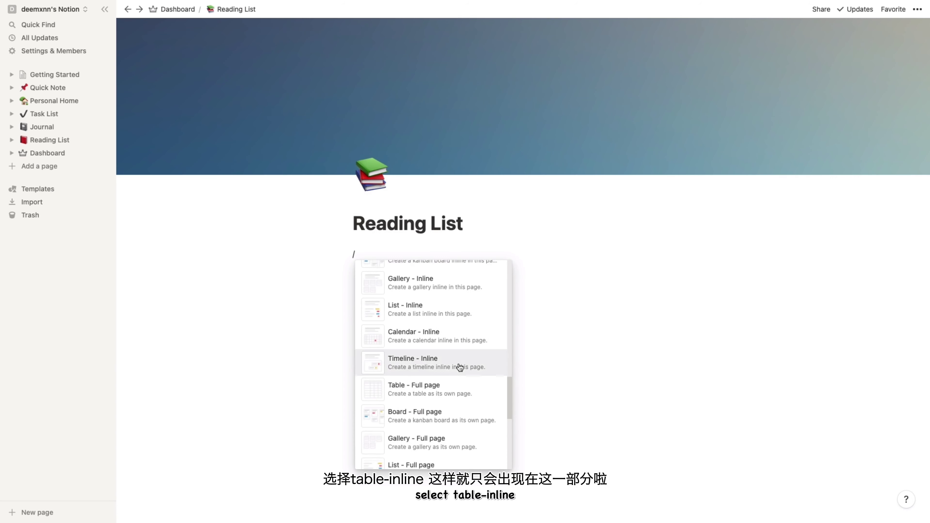
pyautogui.scroll(2, 458, 361)
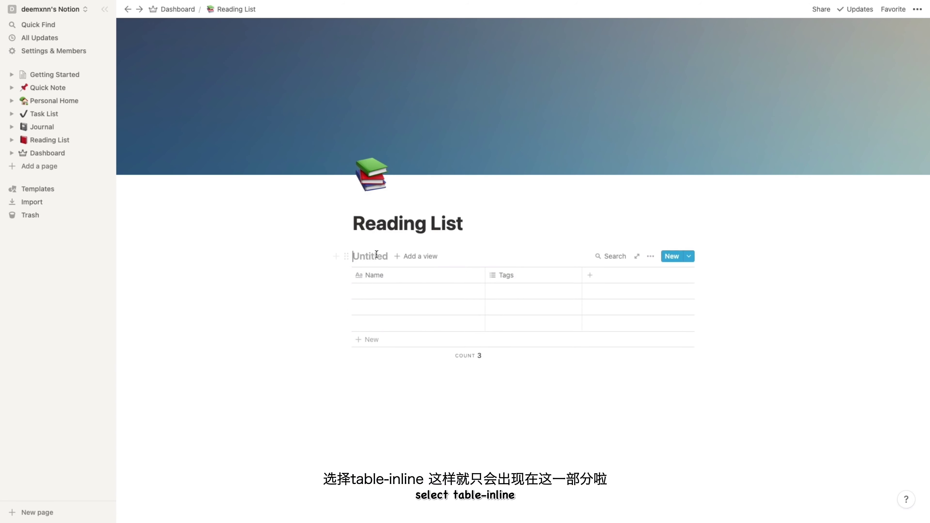
pyautogui.write('List')
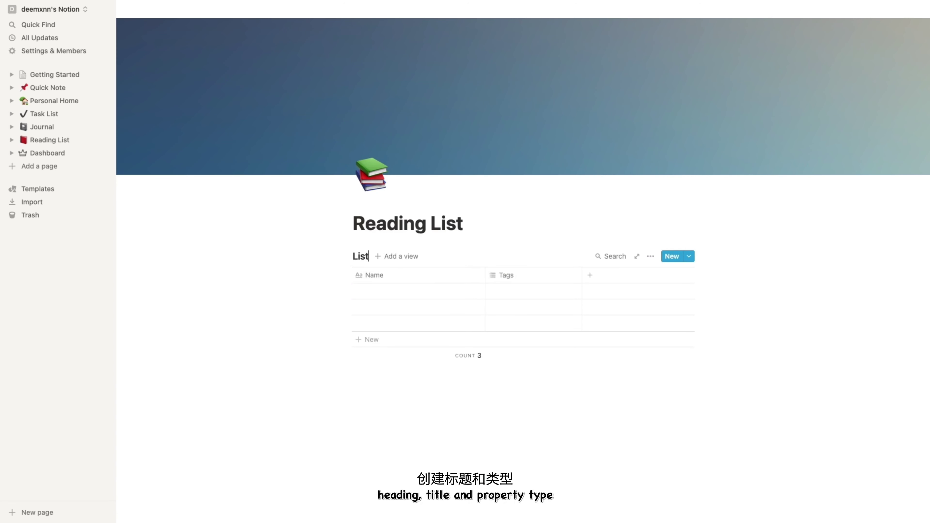
pyautogui.click(405, 272)
pyautogui.write('T')
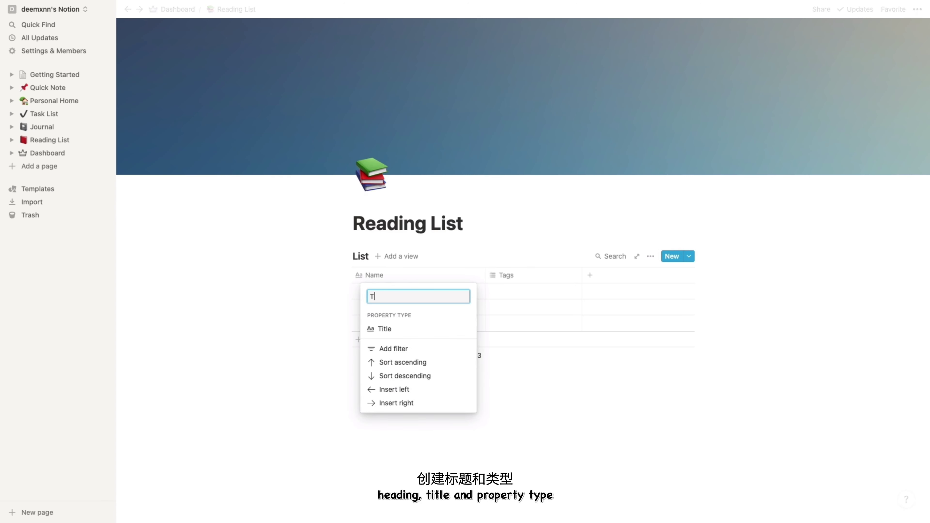
pyautogui.write('itle')
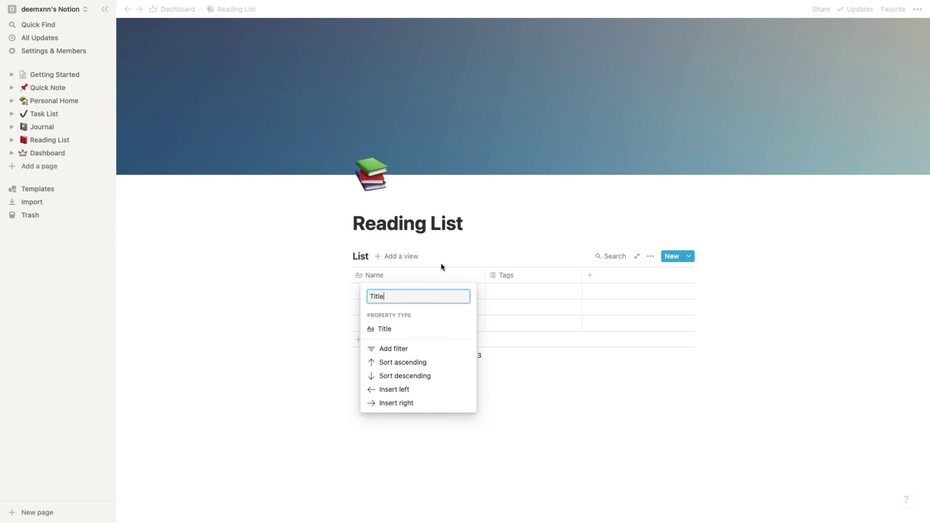
pyautogui.press('Return')
pyautogui.moveTo(484, 270); pyautogui.dragTo(404, 270)
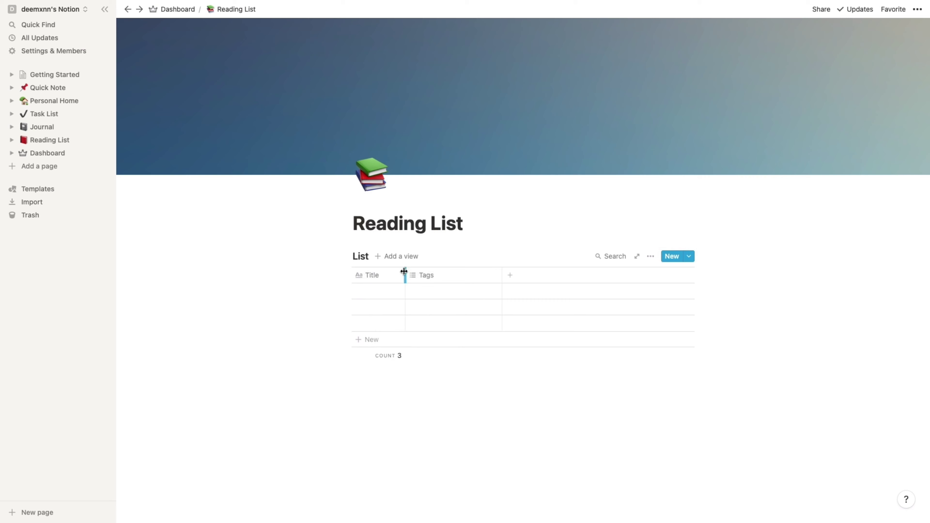
# - Rename the Tags column to Author and change it to a Text property
pyautogui.click(451, 273)
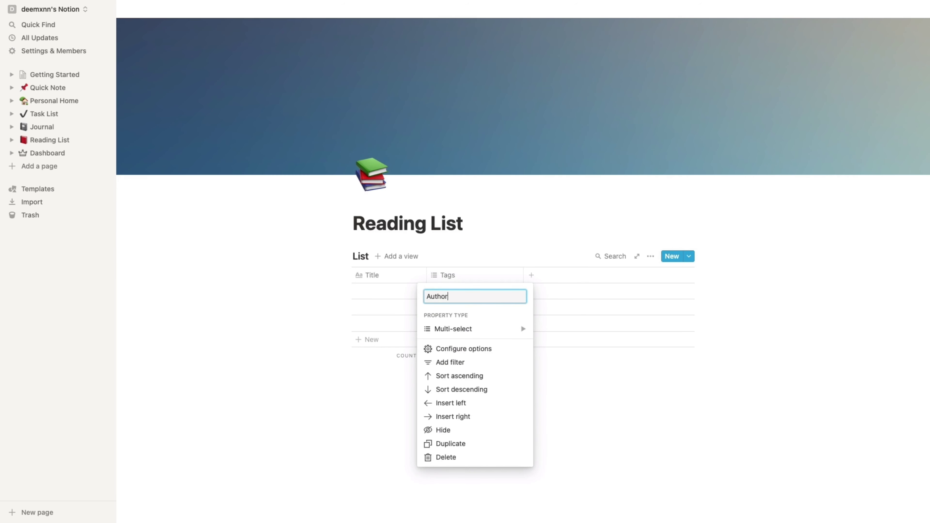
pyautogui.write('Author')
pyautogui.moveTo(521, 329)
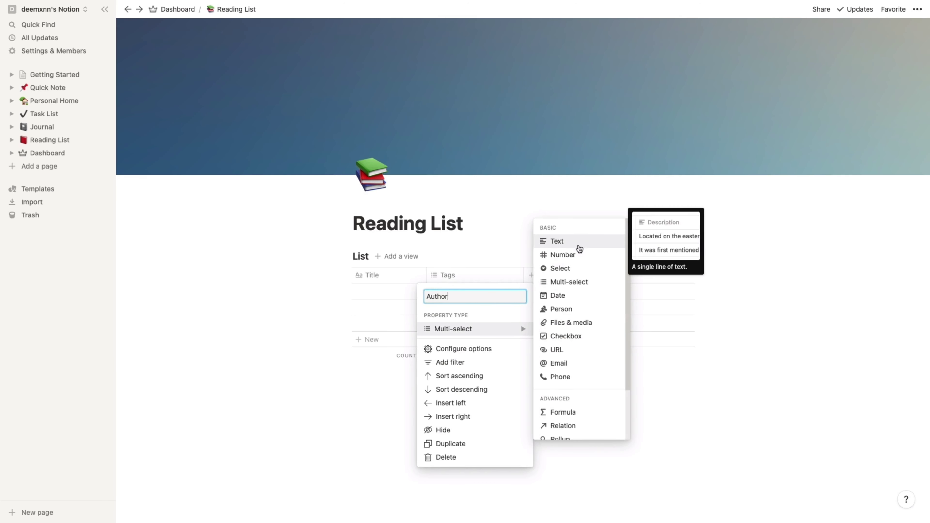
pyautogui.click(579, 241)
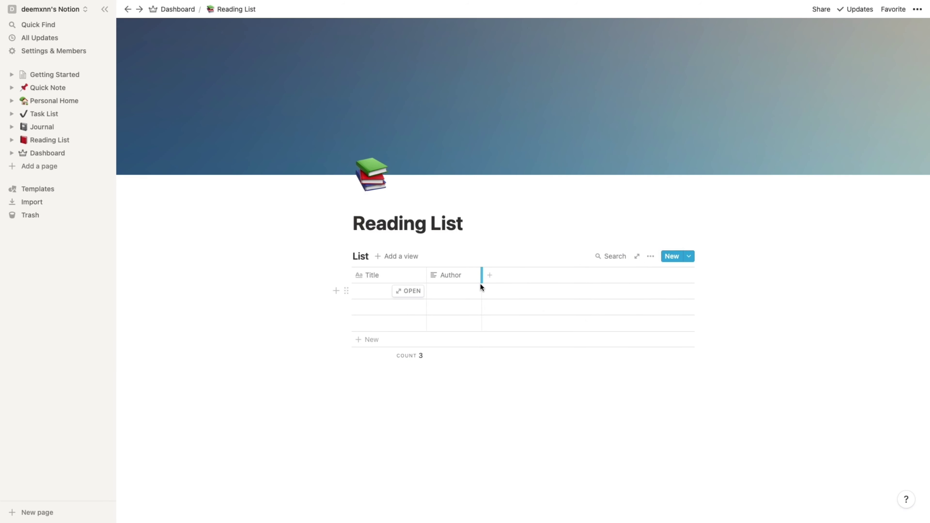
# - Add a new column named Date with the Date property type
pyautogui.click(482, 275)
pyautogui.click(496, 275)
pyautogui.write('Date')
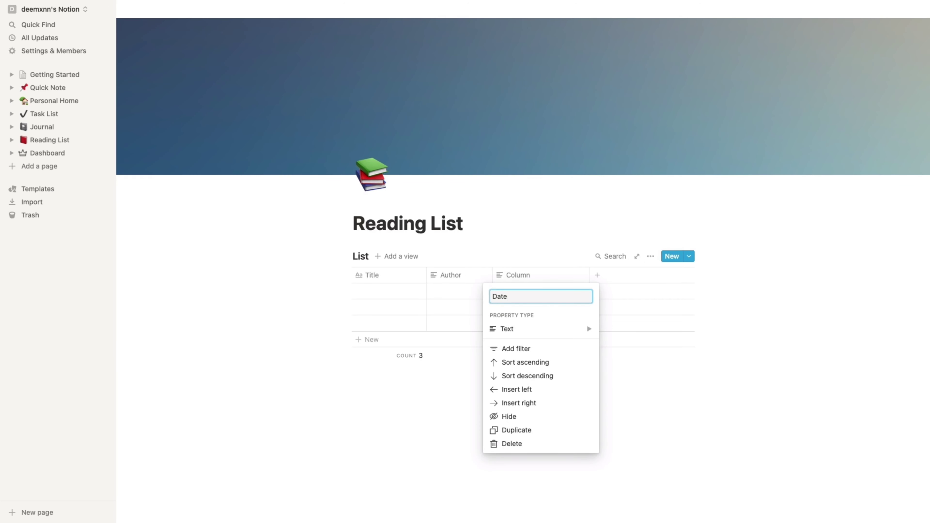
pyautogui.moveTo(560, 334)
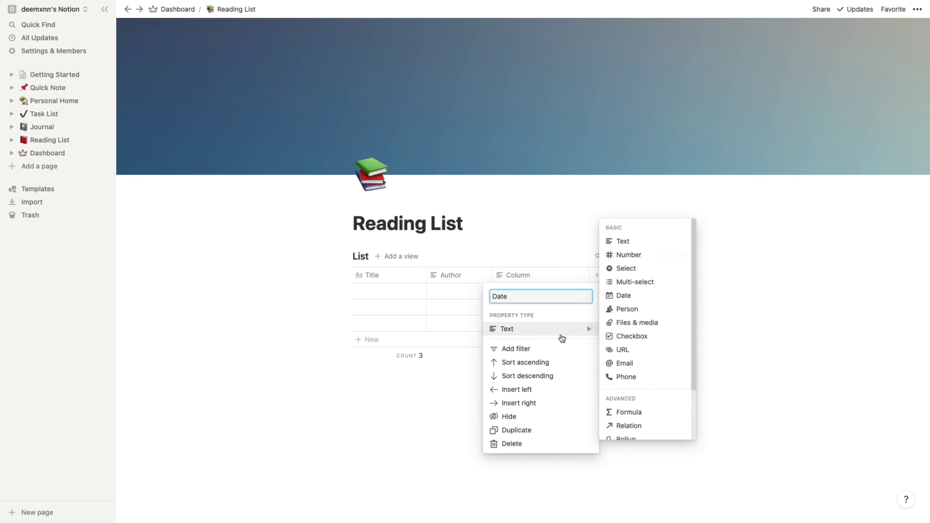
pyautogui.click(618, 296)
pyautogui.click(597, 275)
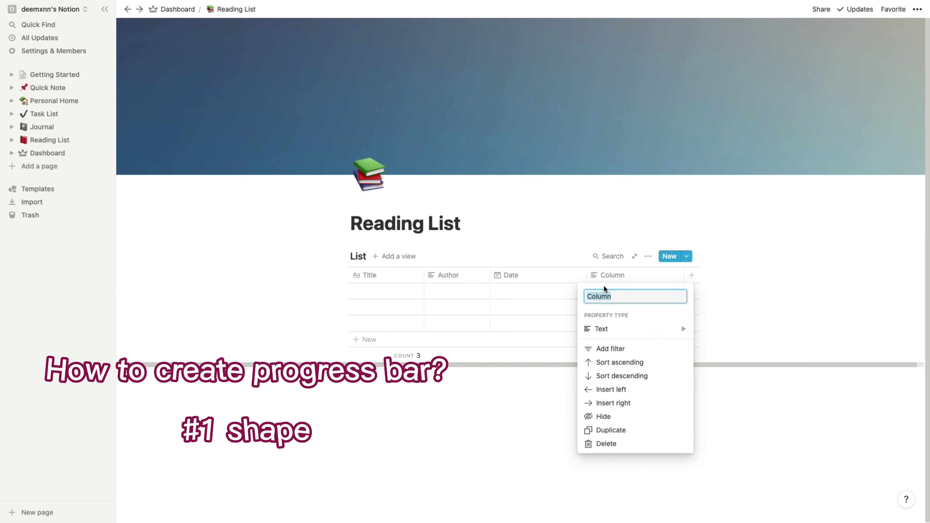
# - Add Completed and Goal columns, both of Number type
pyautogui.write('Complete')
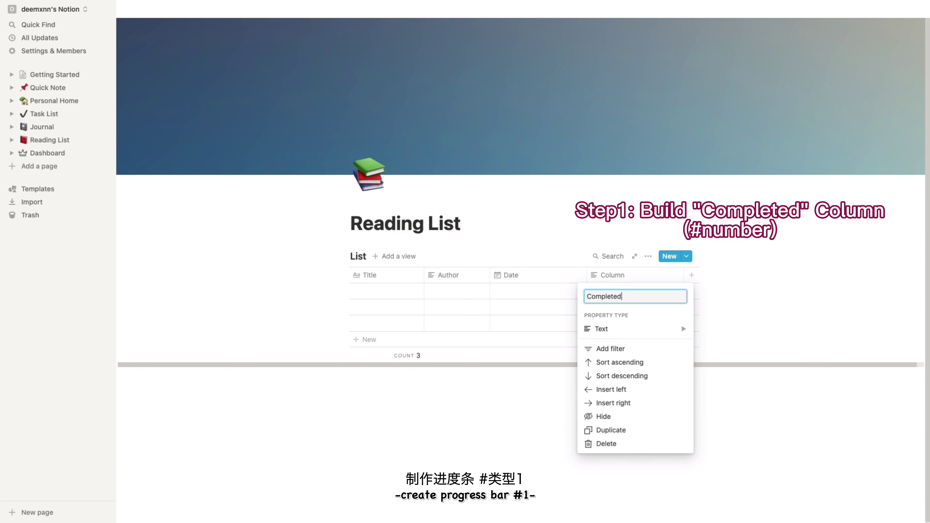
pyautogui.write('d')
pyautogui.moveTo(669, 328)
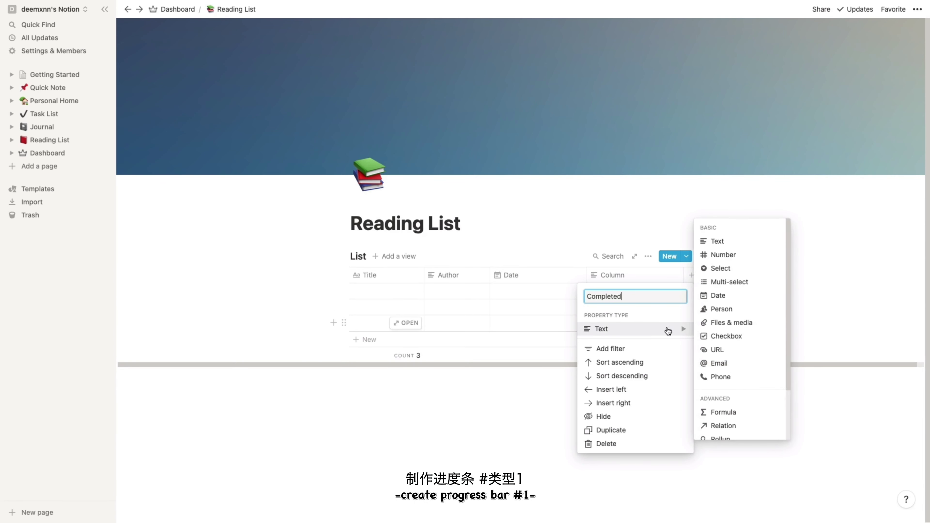
pyautogui.click(729, 253)
pyautogui.click(695, 275)
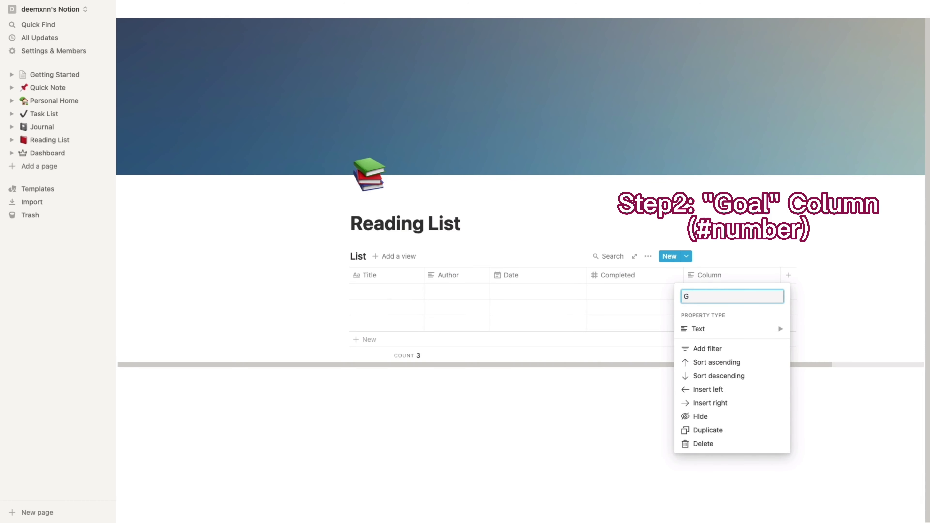
pyautogui.write('Goal')
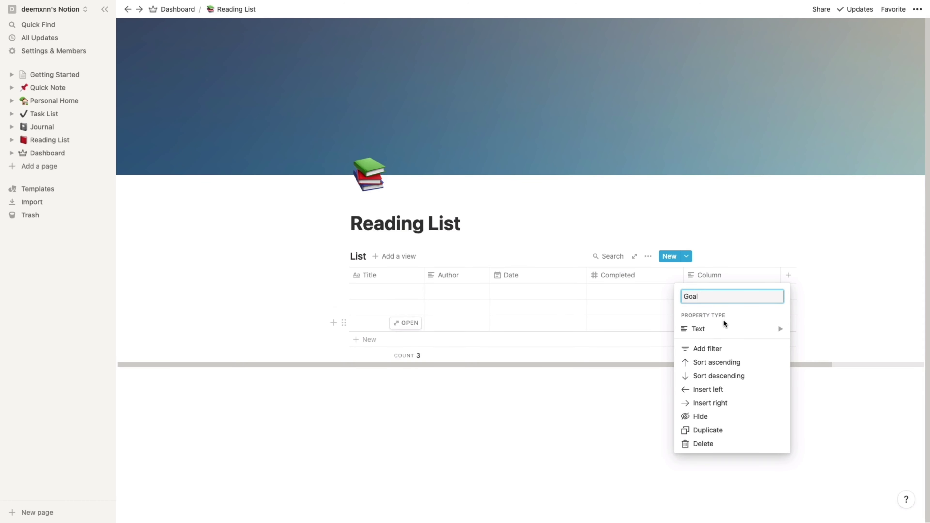
pyautogui.moveTo(723, 329)
pyautogui.click(845, 258)
# - Add a Progress formula column and commit Book 1's Goal value of 100
pyautogui.click(787, 275)
pyautogui.write('Progress')
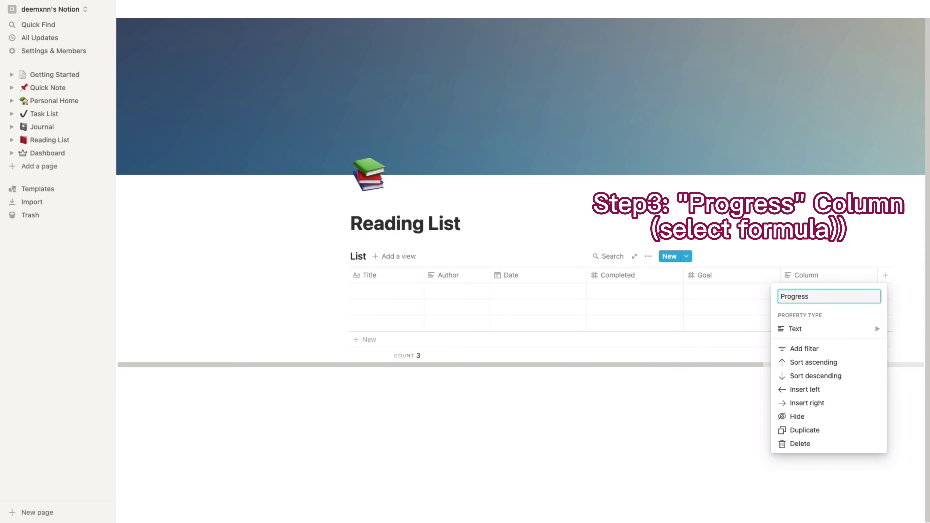
pyautogui.moveTo(811, 328)
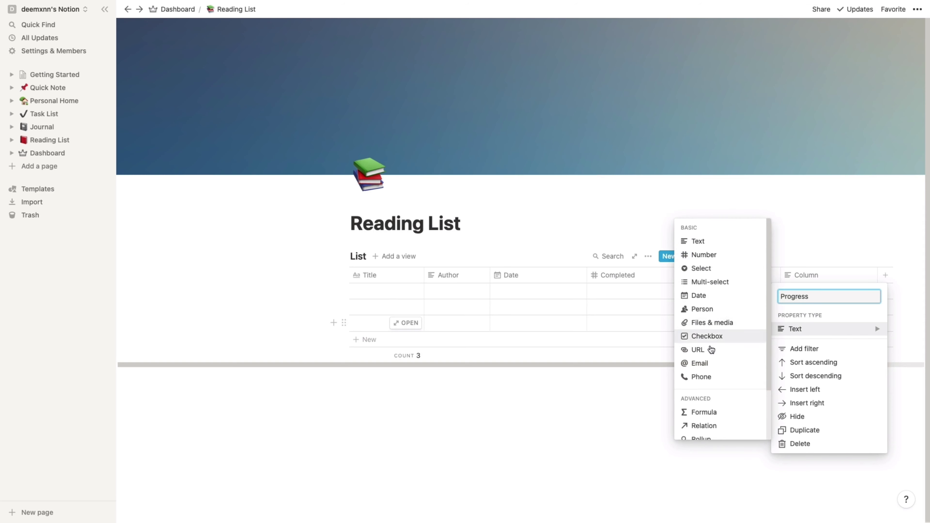
pyautogui.click(704, 412)
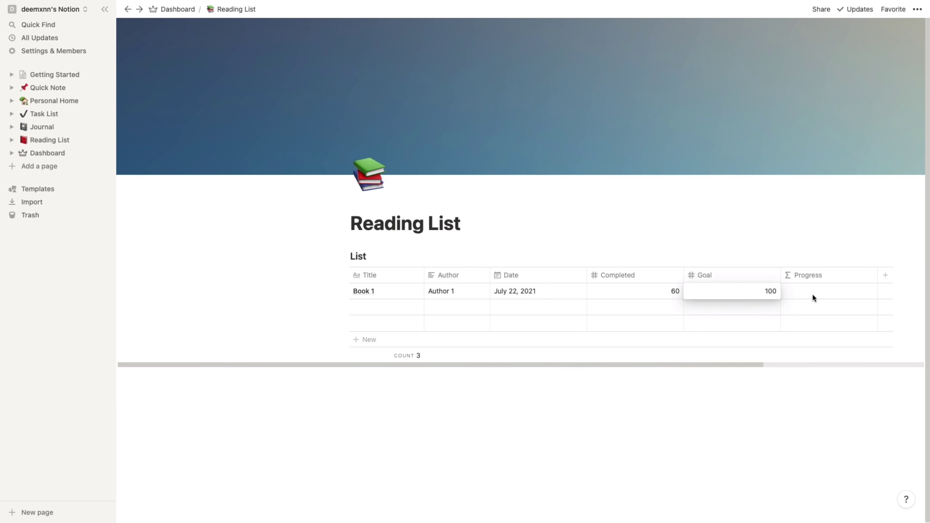
pyautogui.press('Return')
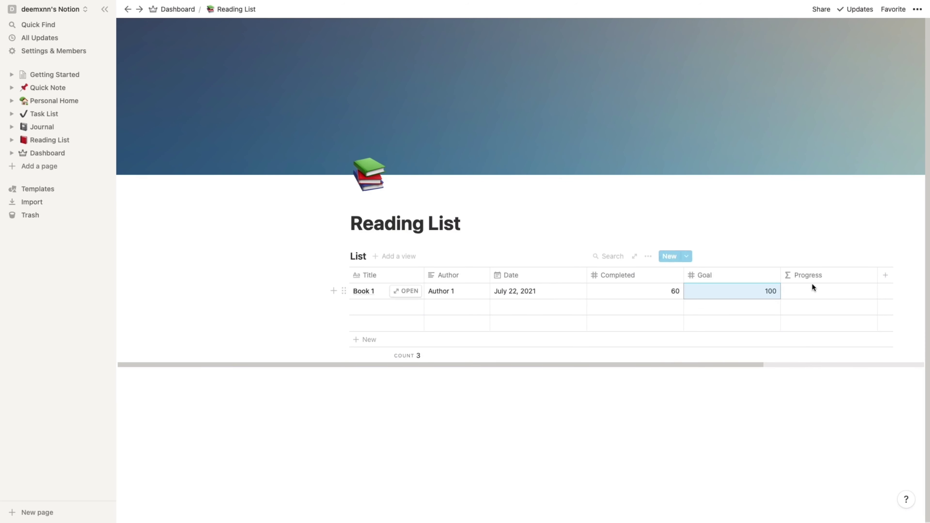
pyautogui.click(813, 276)
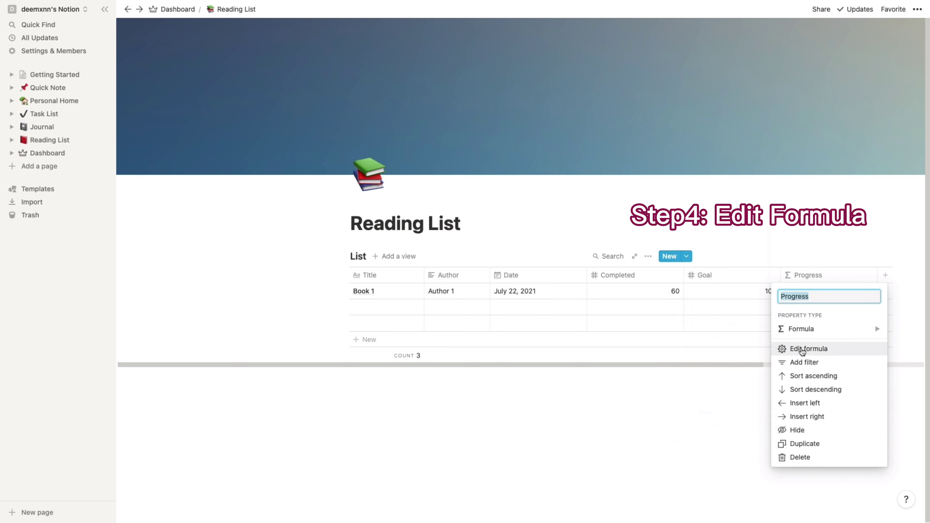
# - Paste the diamond progress-bar formula into Progress, showing 60% for Book 1, and narrow Goal
pyautogui.click(802, 350)
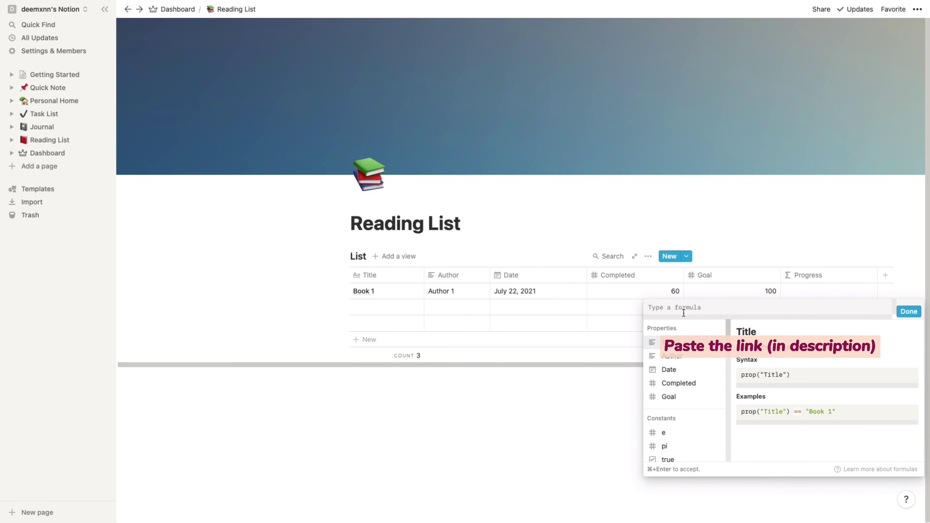
pyautogui.write('if(prop("Completed")/prop("Goal")>=1,"☑",slice("◆◆◆◆◆◆◆◆◆◆",0,floor(prop("Completed")/prop("Goal")*10))+slice("◇◇◇◇◇◇◇◇◇◇",0,ceil(10-prop("Completed")/prop("Goal")*10))+" "+format(round(prop("Completed")/prop("Goal")*100))+"%")')
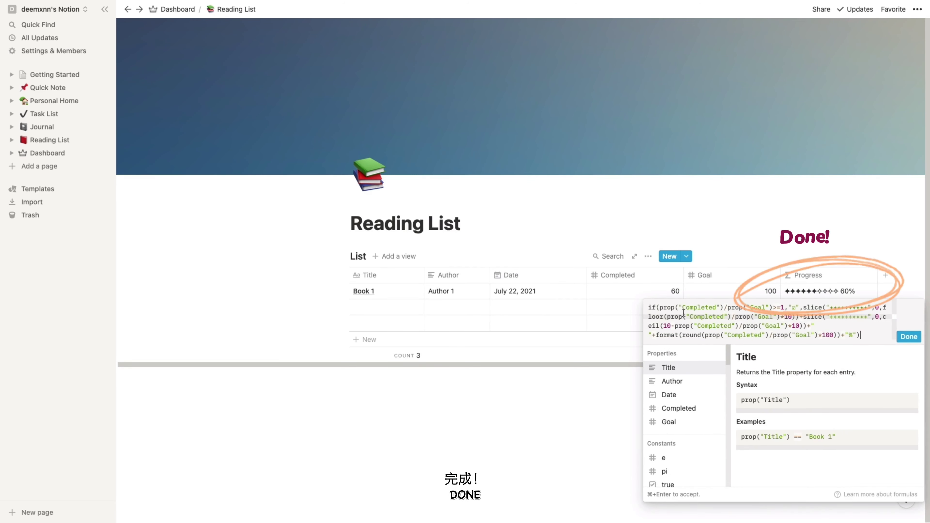
pyautogui.click(908, 336)
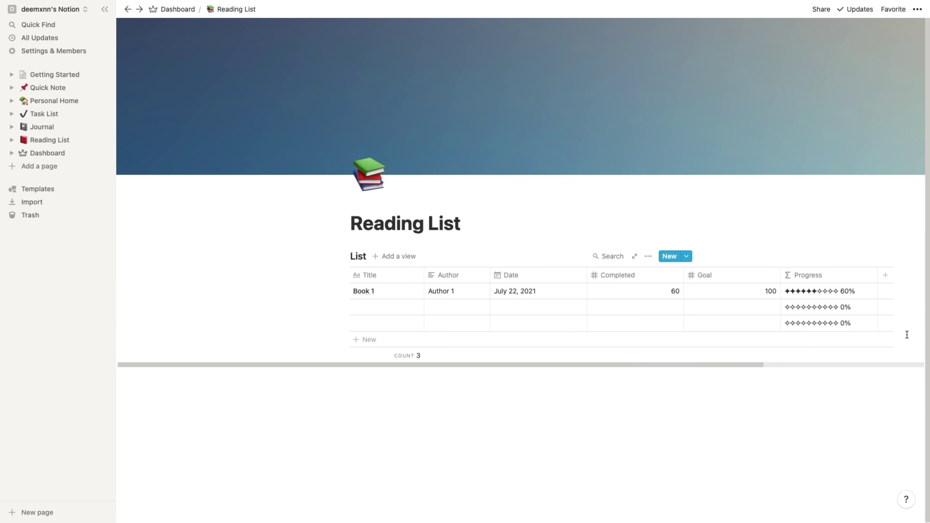
pyautogui.hscroll(5, 421, 311)
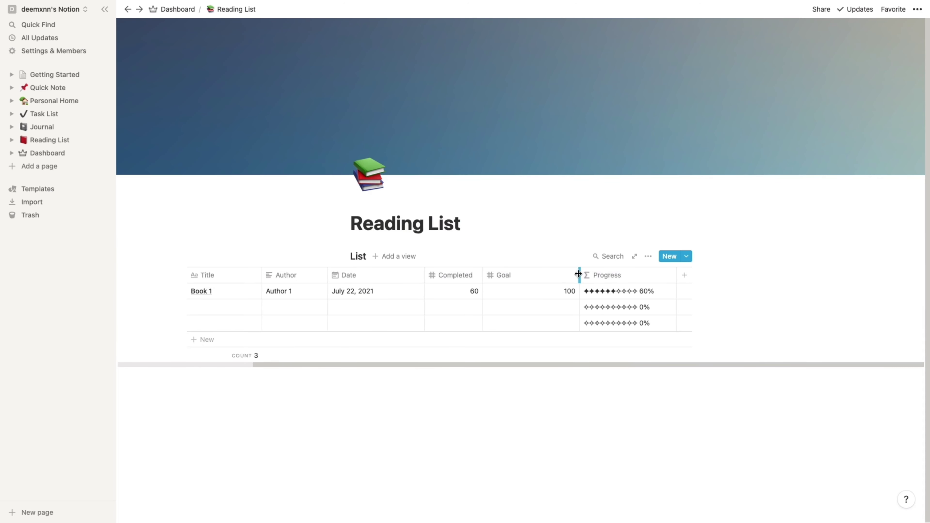
pyautogui.moveTo(578, 274); pyautogui.dragTo(541, 281)
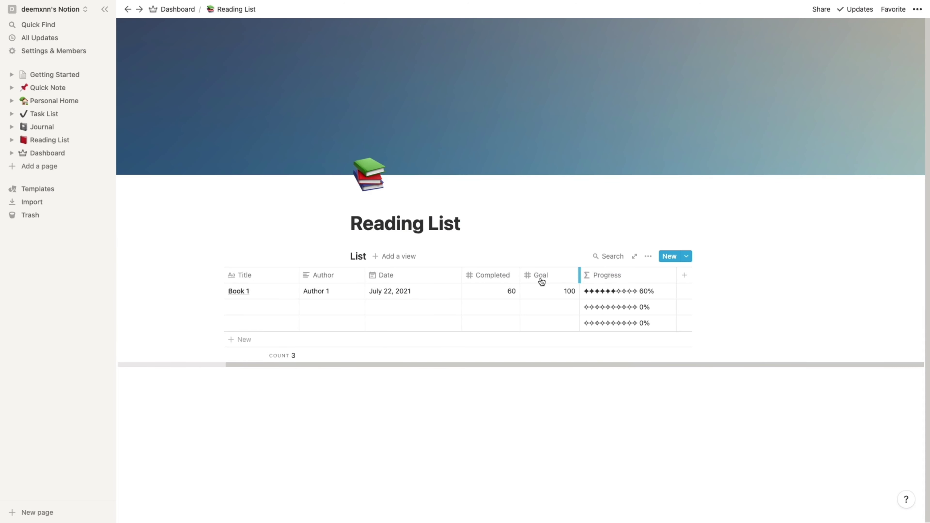
# - Hide the Goal column, then turn it back on from the view's Properties list
pyautogui.click(572, 274)
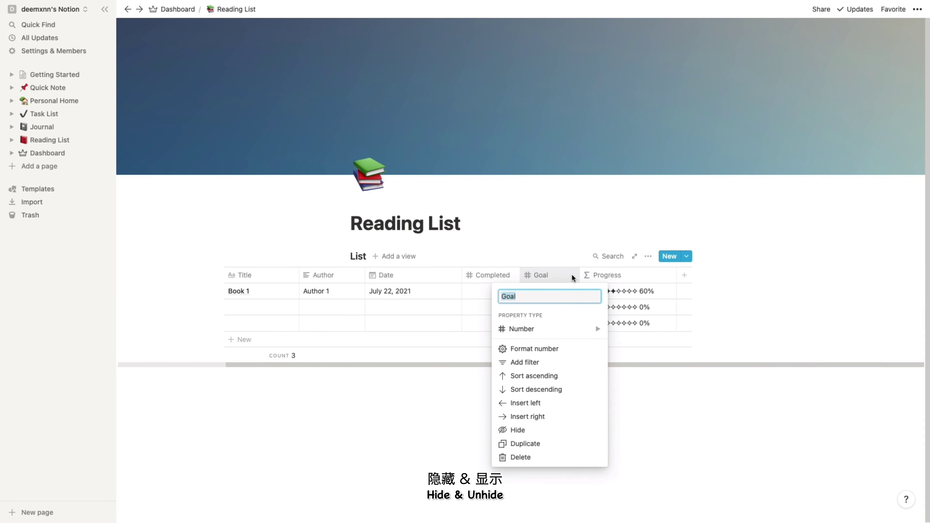
pyautogui.click(569, 431)
pyautogui.click(648, 257)
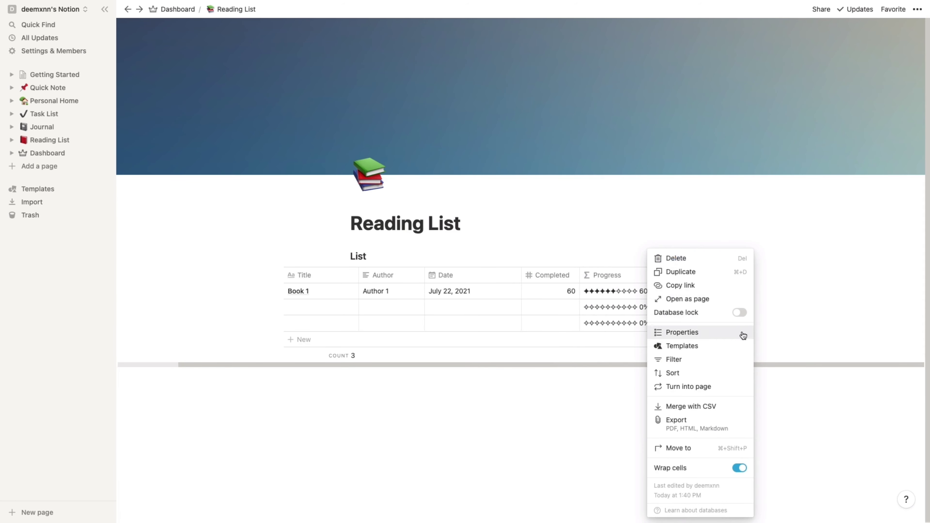
pyautogui.click(741, 332)
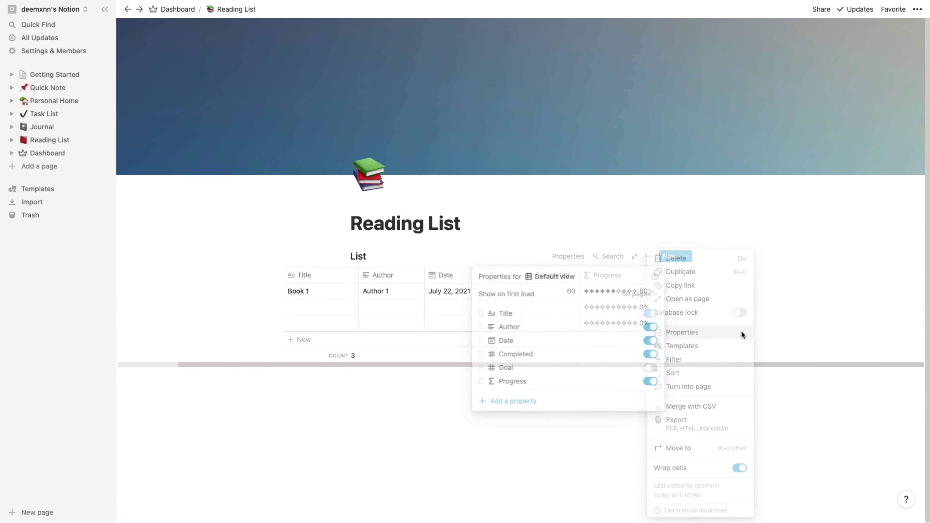
pyautogui.click(652, 368)
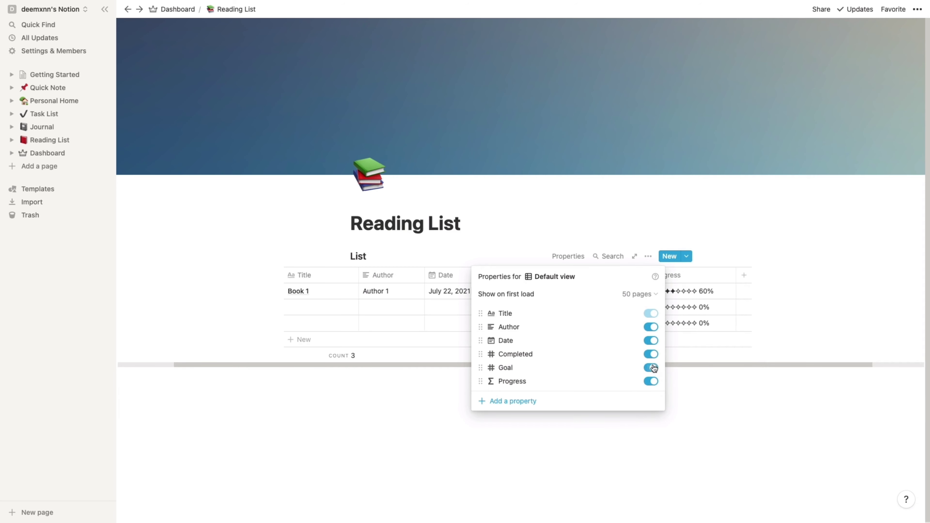
pyautogui.click(737, 376)
pyautogui.click(688, 277)
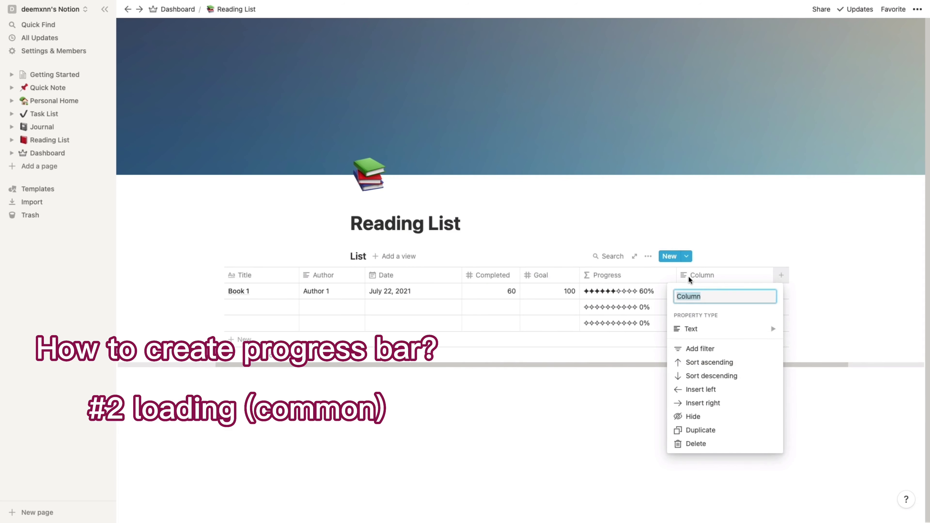
# - Add a Progress2 formula column using the square-block progress-bar formula
pyautogui.write('Progress2')
pyautogui.click(772, 329)
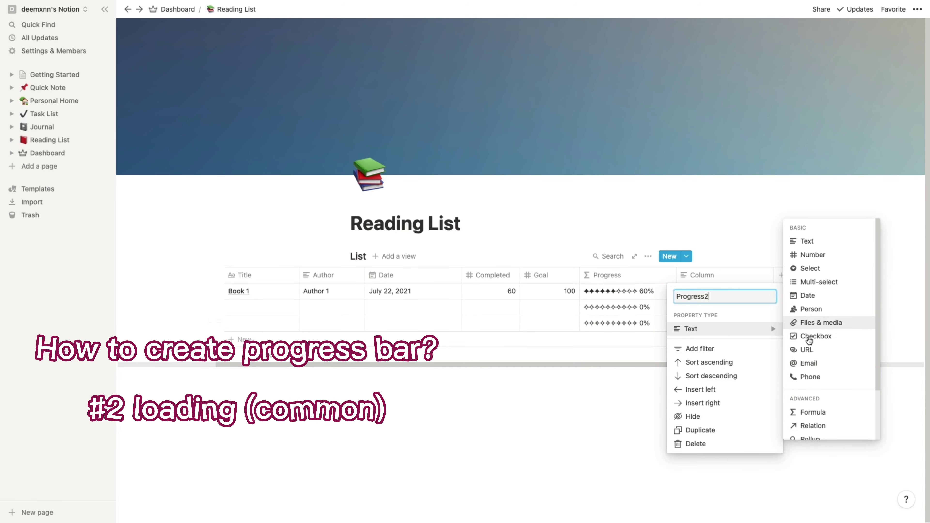
pyautogui.click(811, 412)
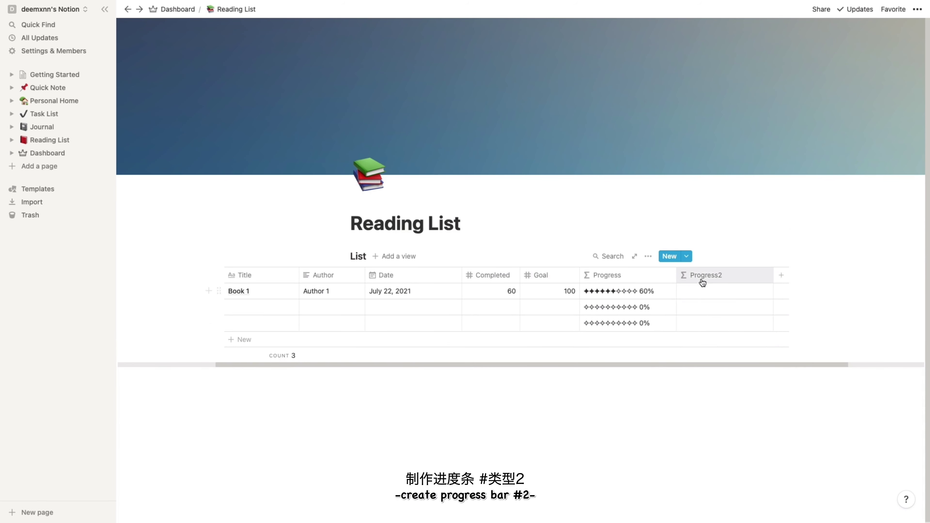
pyautogui.click(702, 281)
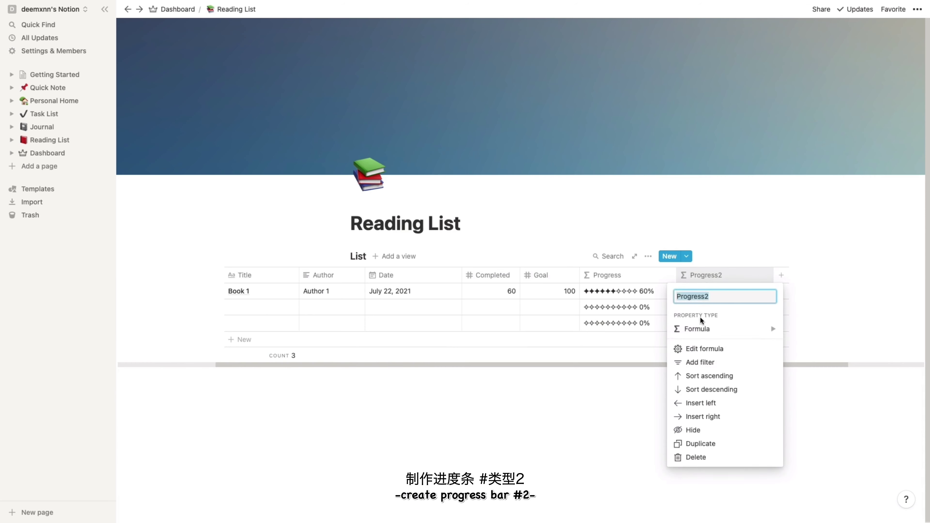
pyautogui.click(691, 350)
pyautogui.write('if(prop("Completed") / prop("Goal") >= 1, "✅", slice("■■■■■■■■■■", 0, floor(prop("Completed") / prop("Goal") * 10)) + slice("□□□□□□□□□□", 0, ceil(10 - prop("Completed") / prop("Goal") * 10)) + " " + format(round(prop("Completed") / prop("Goal") * 100)) + "%")')
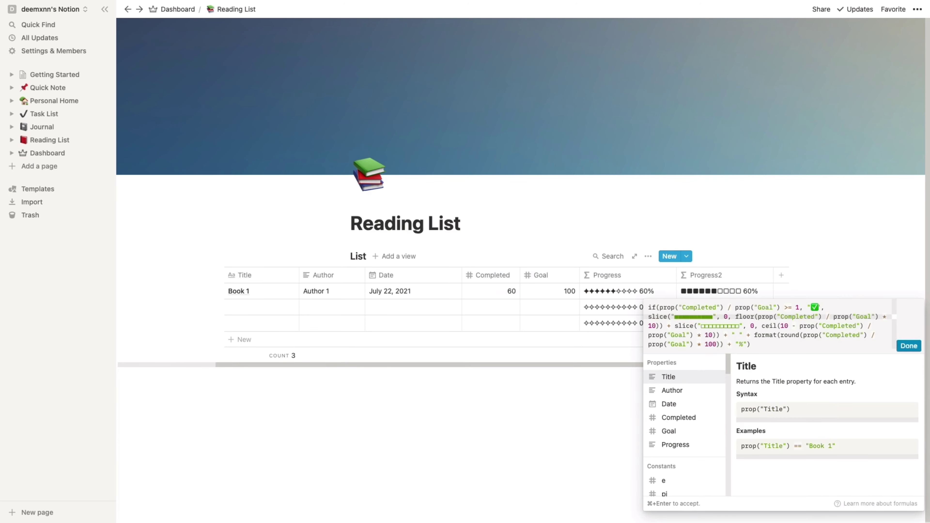
# - Fill row 2 with Completed 20 and Goal 120, and row 3 with 100 and 100
pyautogui.click(503, 308)
pyautogui.write('20')
pyautogui.press('Tab')
pyautogui.write('1')
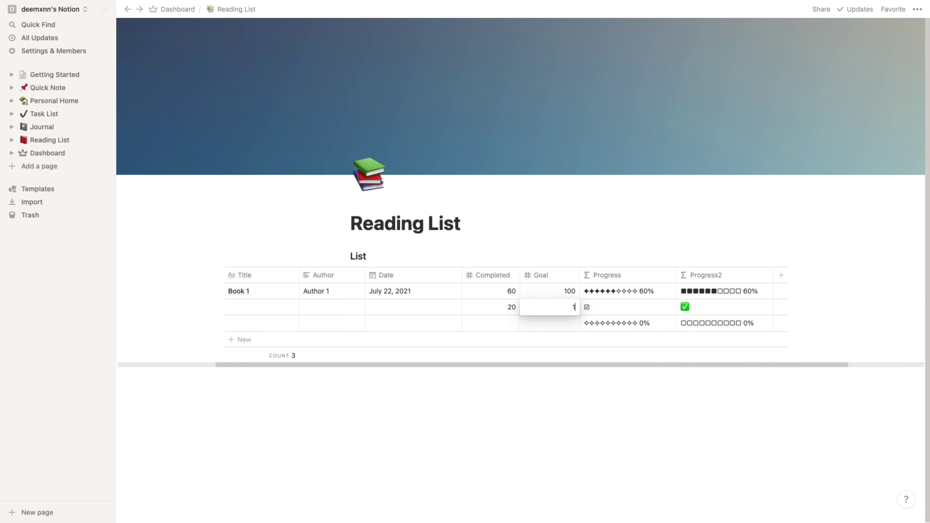
pyautogui.click(491, 322)
pyautogui.write('100')
pyautogui.press('Tab')
pyautogui.write('100')
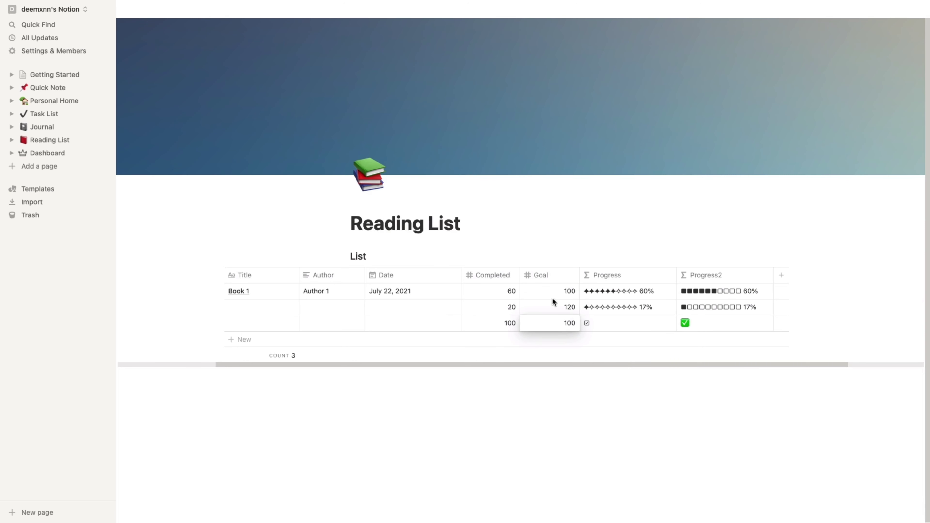
pyautogui.press('Escape')
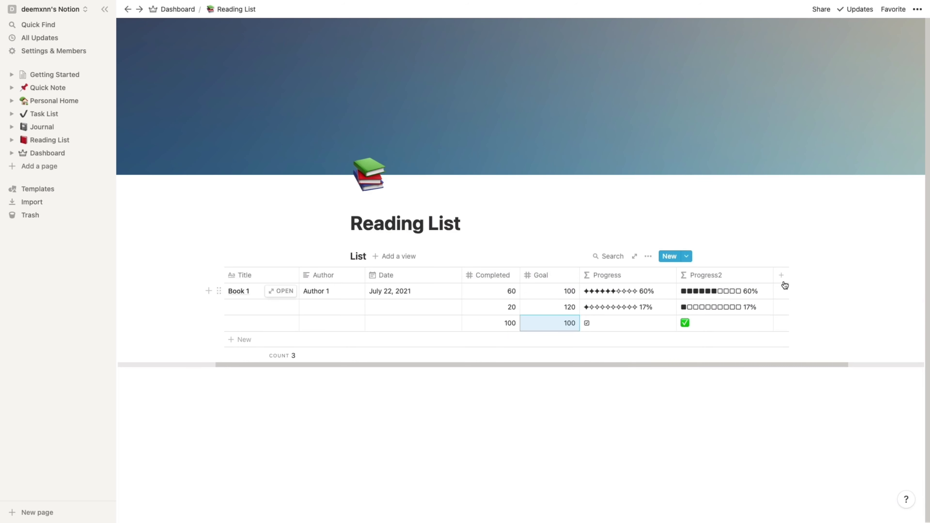
pyautogui.click(781, 275)
# - Make Progress3emoji a formula column with the emoji progress-bar formula, then return to the Dashboard
pyautogui.write('Progress3emoji')
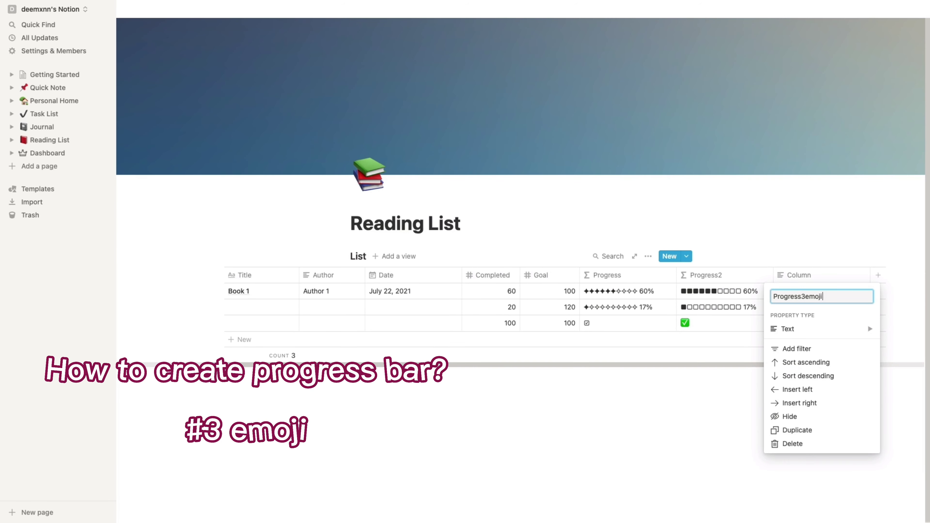
pyautogui.press('Return')
pyautogui.click(836, 277)
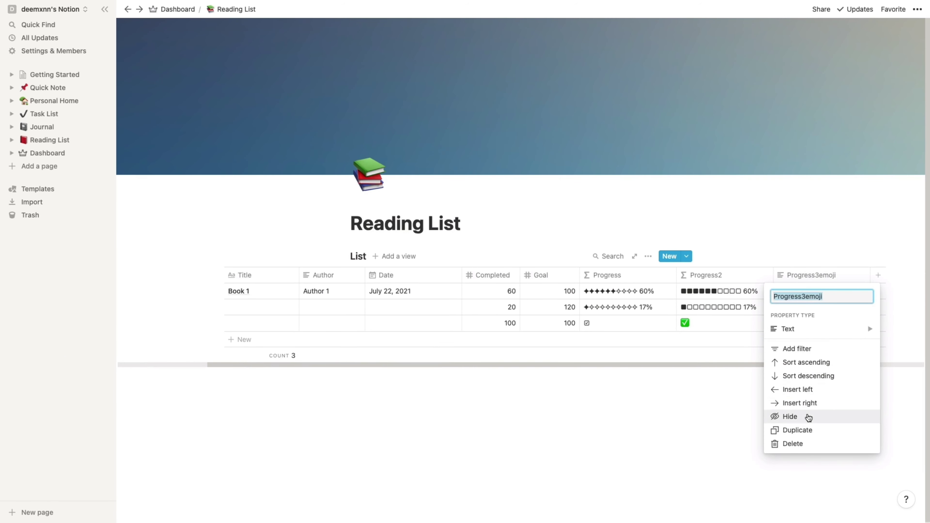
pyautogui.moveTo(794, 327)
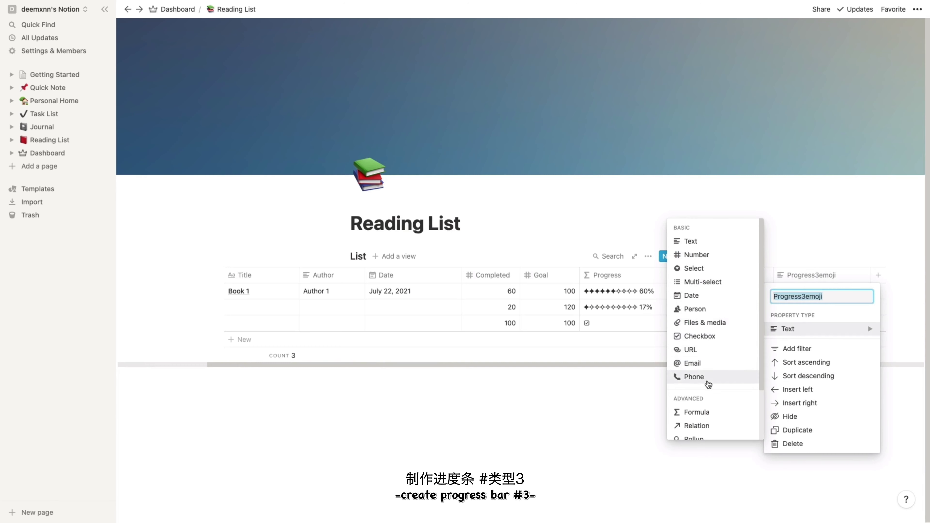
pyautogui.click(696, 412)
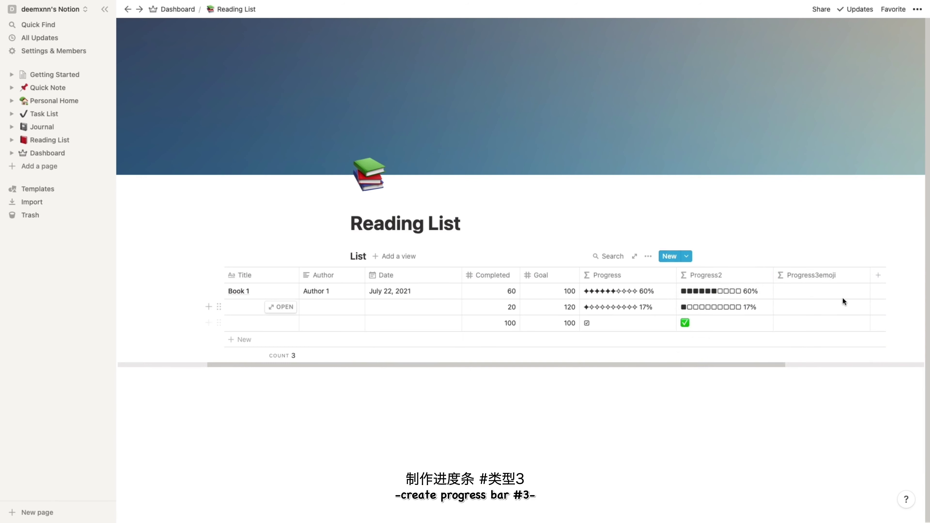
pyautogui.click(828, 277)
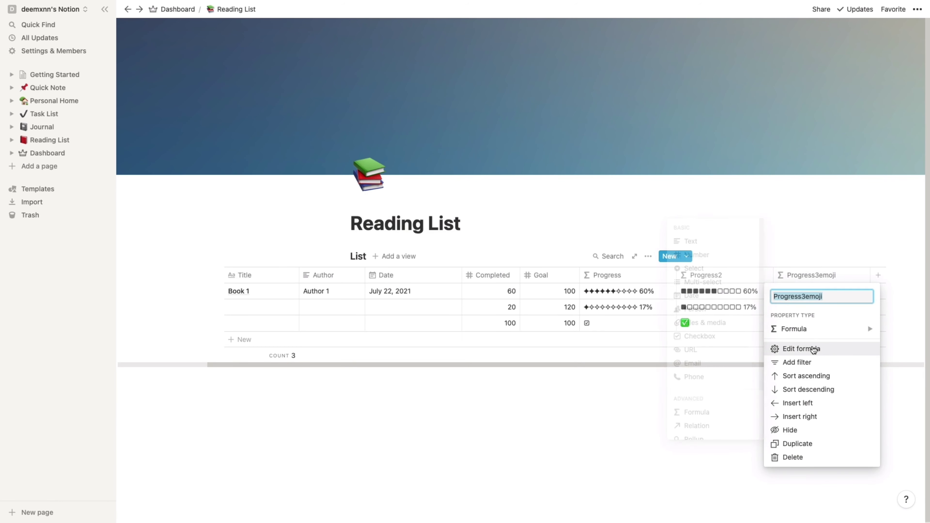
pyautogui.click(813, 349)
pyautogui.press('super+v')
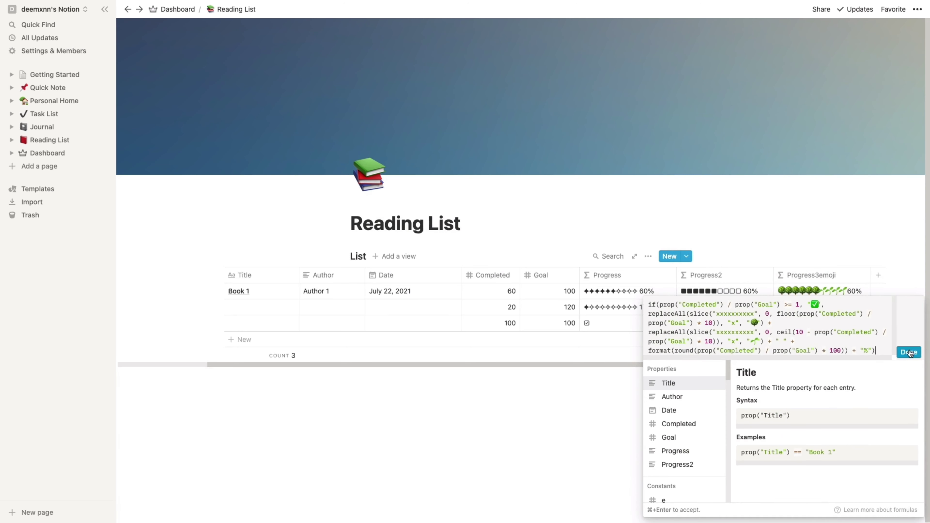
pyautogui.click(910, 353)
pyautogui.moveTo(782, 365)
pyautogui.mouseDown()
pyautogui.moveTo(810, 365)
pyautogui.moveTo(771, 365)
pyautogui.mouseUp()
pyautogui.click(165, 8)
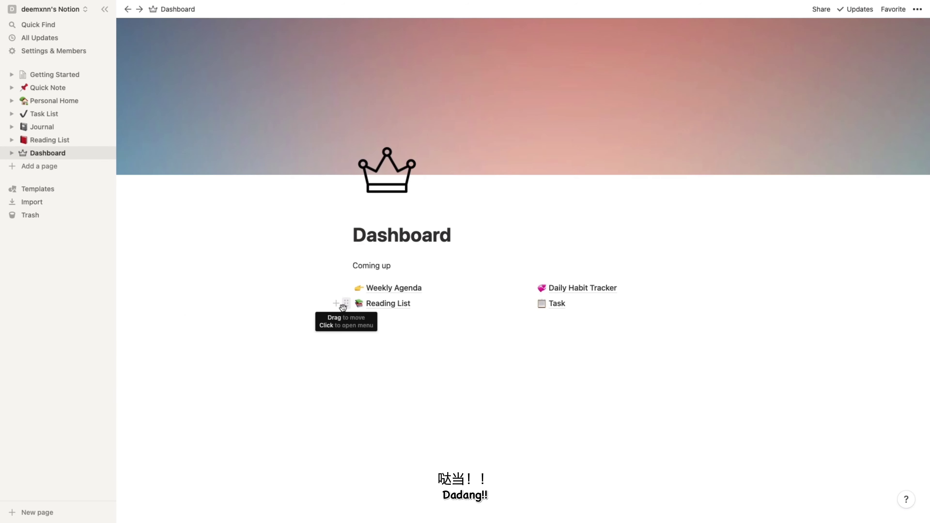
# - Add a 2021 toggle block with a brown background and expand it
pyautogui.click(337, 307)
pyautogui.scroll(-3, 399, 248)
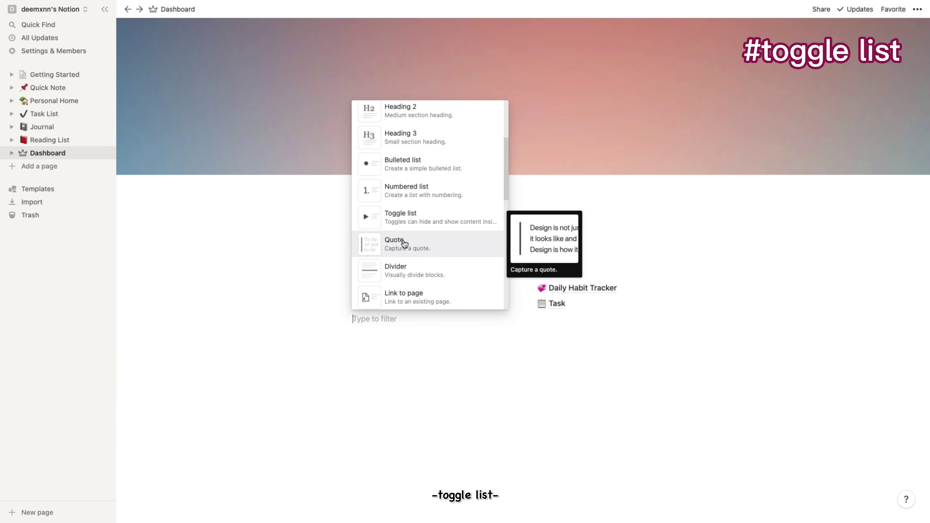
pyautogui.click(403, 228)
pyautogui.write('2021')
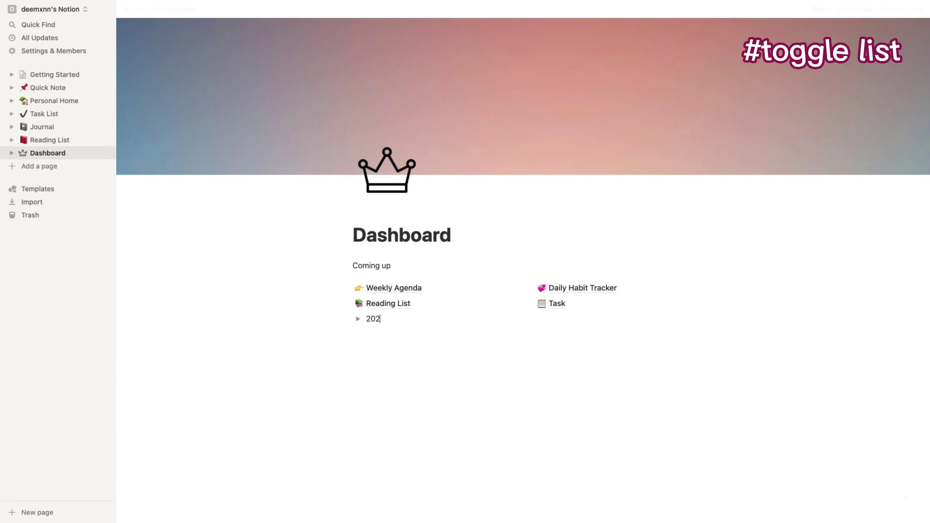
pyautogui.press('Escape')
pyautogui.moveTo(389, 303); pyautogui.dragTo(357, 331)
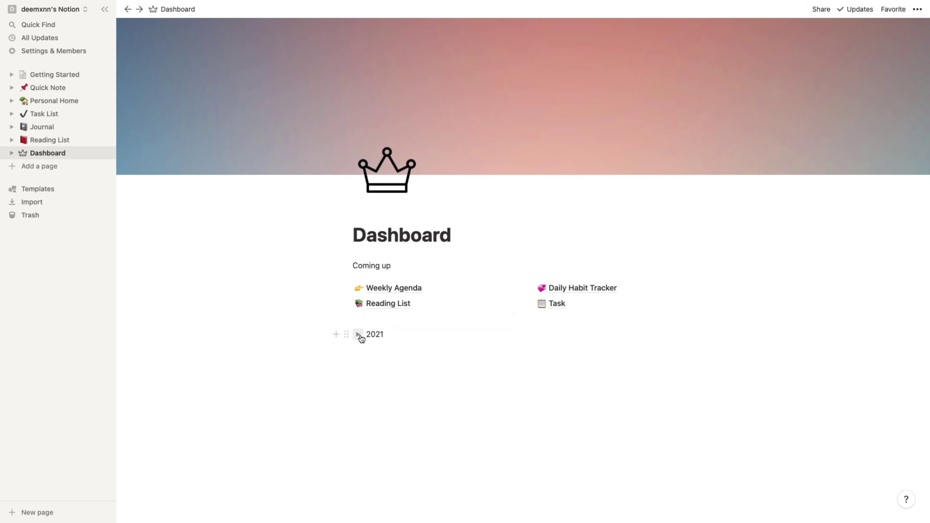
pyautogui.click(346, 334)
pyautogui.moveTo(325, 390)
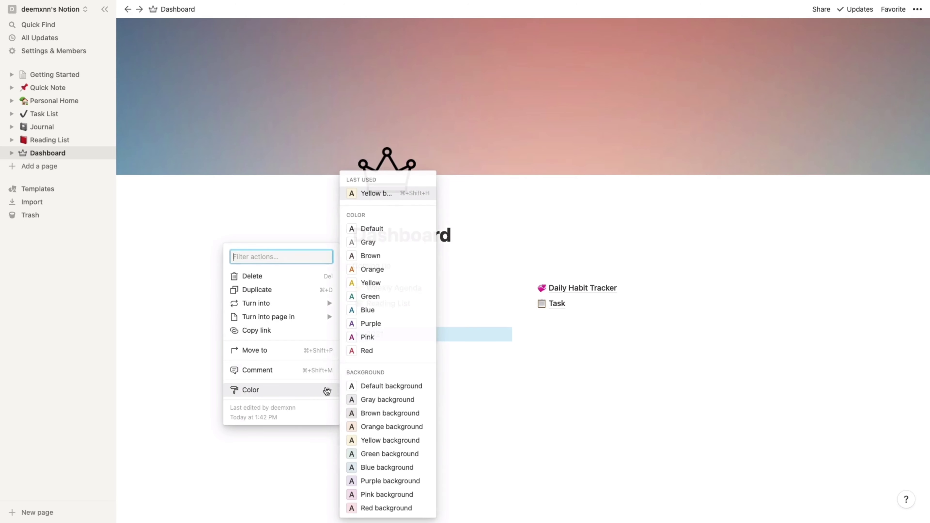
pyautogui.click(398, 413)
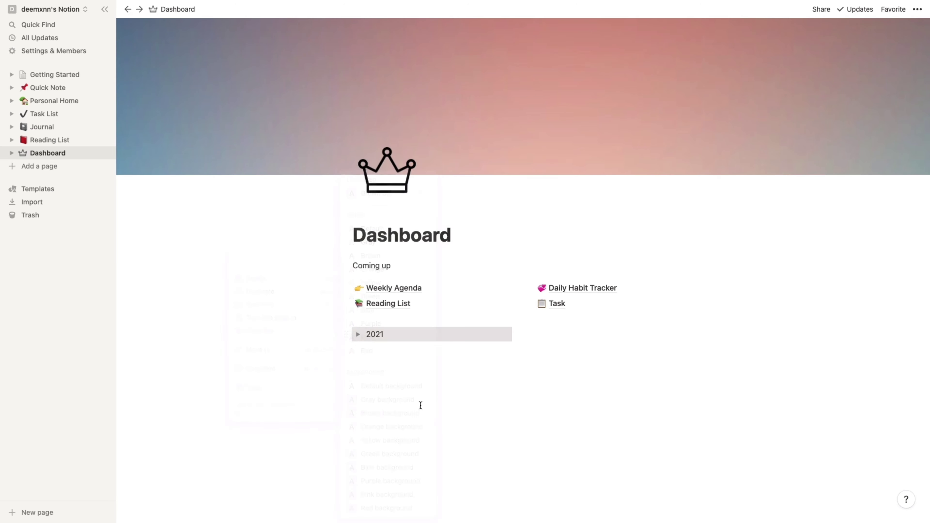
pyautogui.click(357, 335)
# - Create a Jan sub-page inside the toggle and copy a JAN calendar icon's image address
pyautogui.click(384, 362)
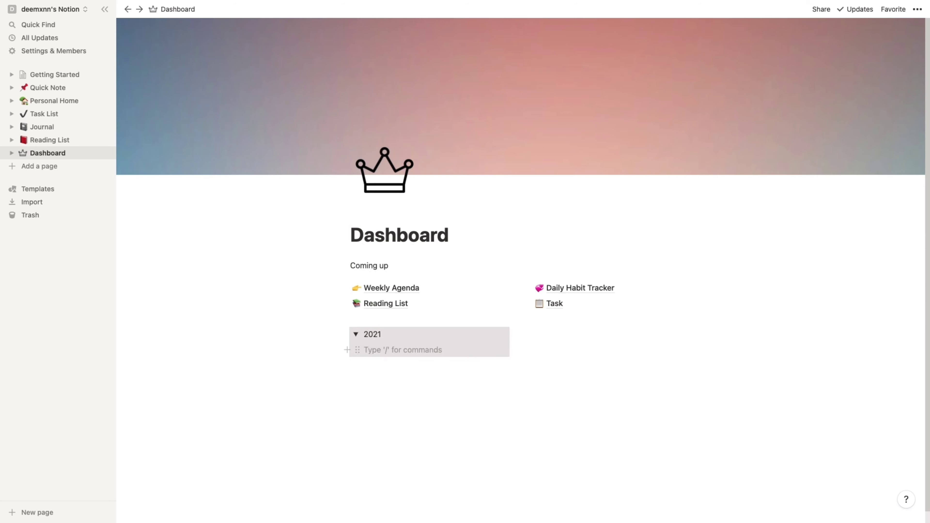
pyautogui.write('/')
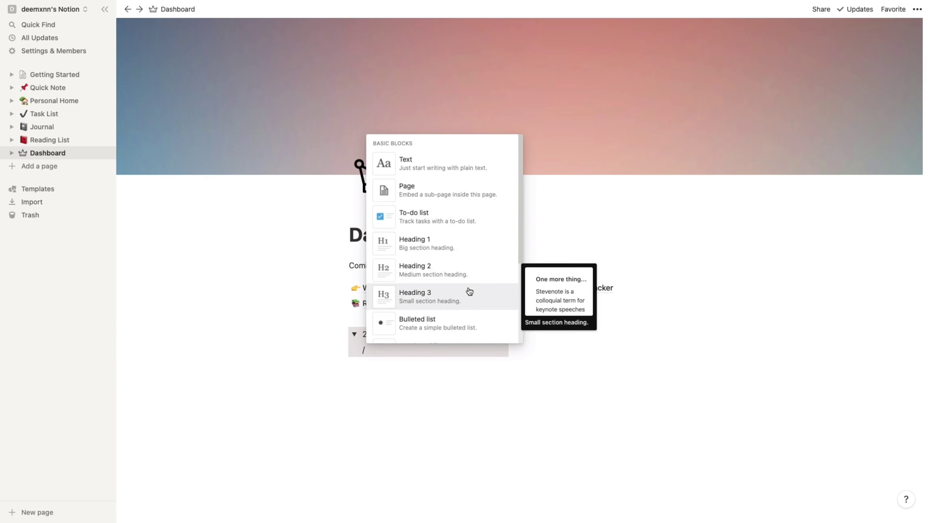
pyautogui.click(458, 198)
pyautogui.write('Jan')
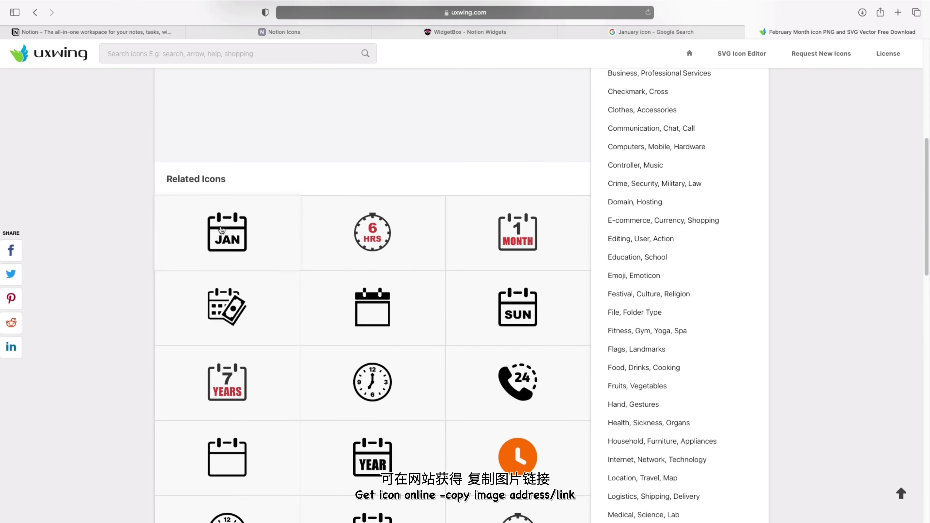
pyautogui.rightClick(222, 223)
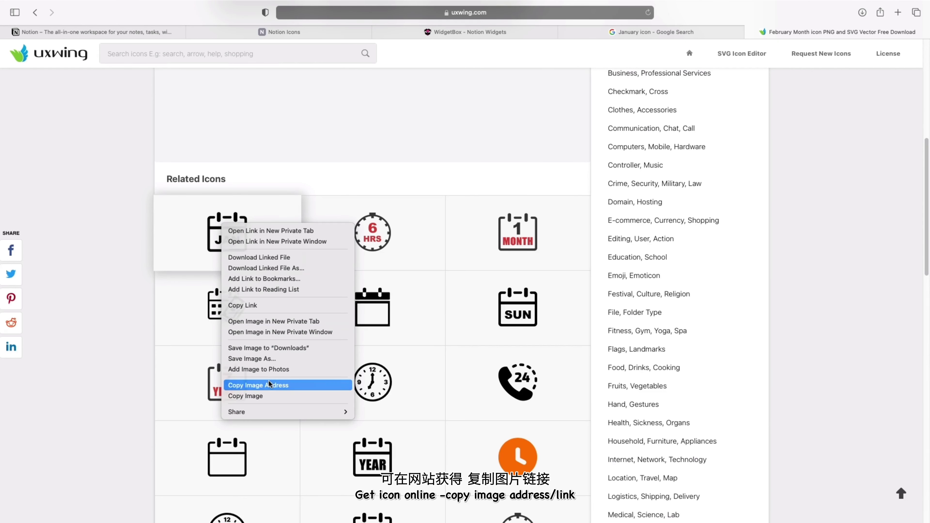
pyautogui.click(269, 385)
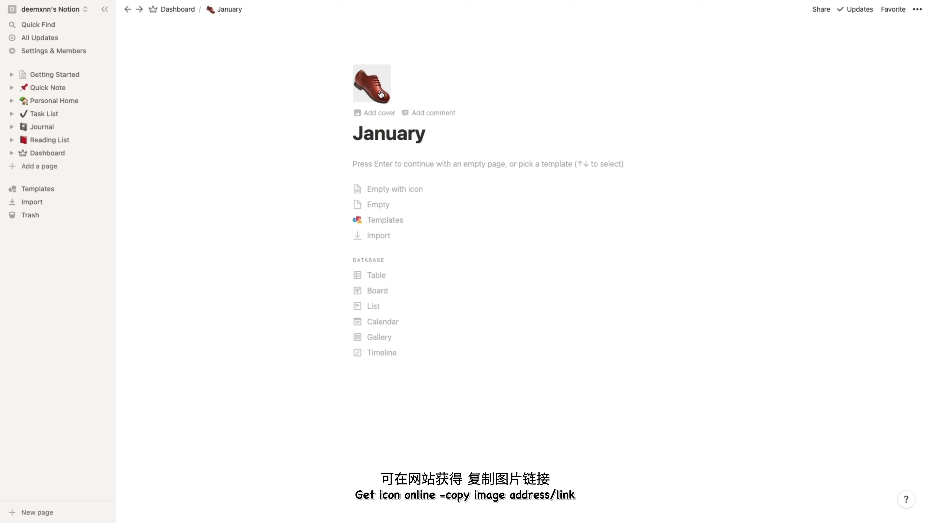
# - Set the January page's icon to the JAN calendar image from its link
pyautogui.click(380, 94)
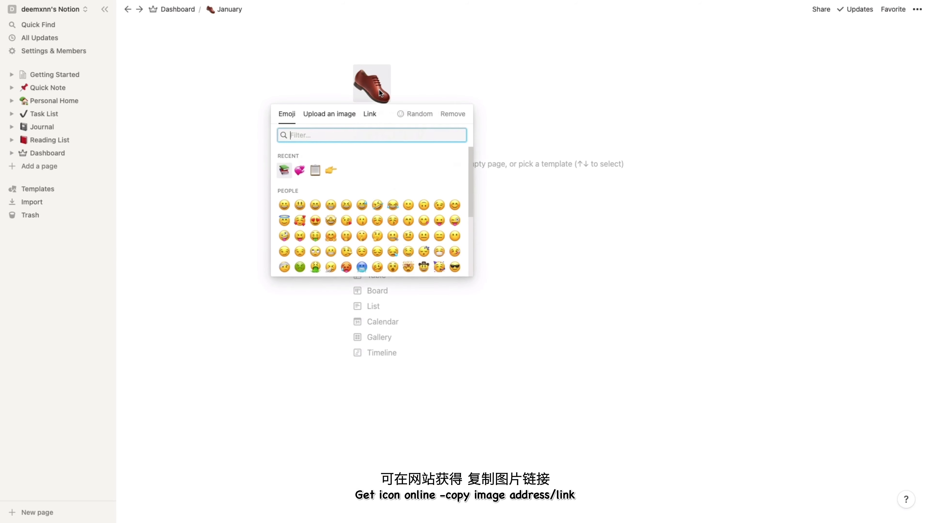
pyautogui.click(363, 114)
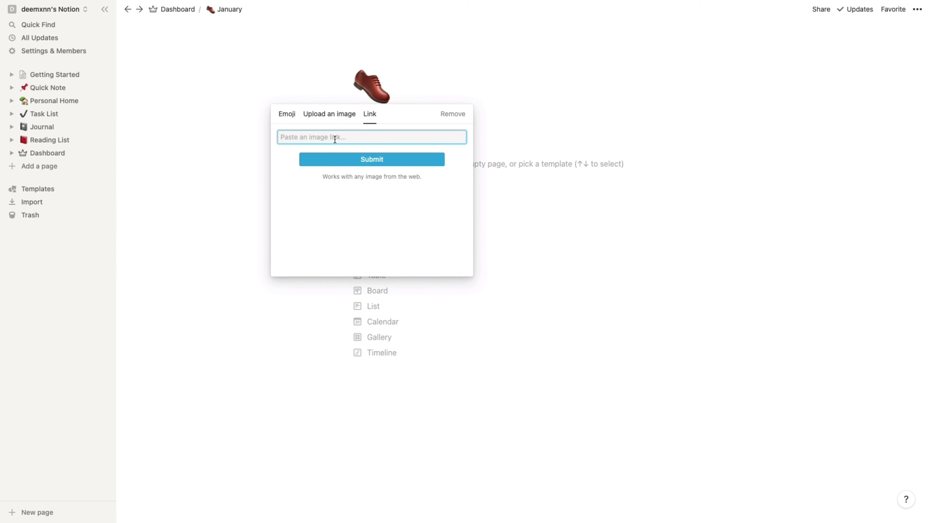
pyautogui.click(342, 156)
pyautogui.click(344, 159)
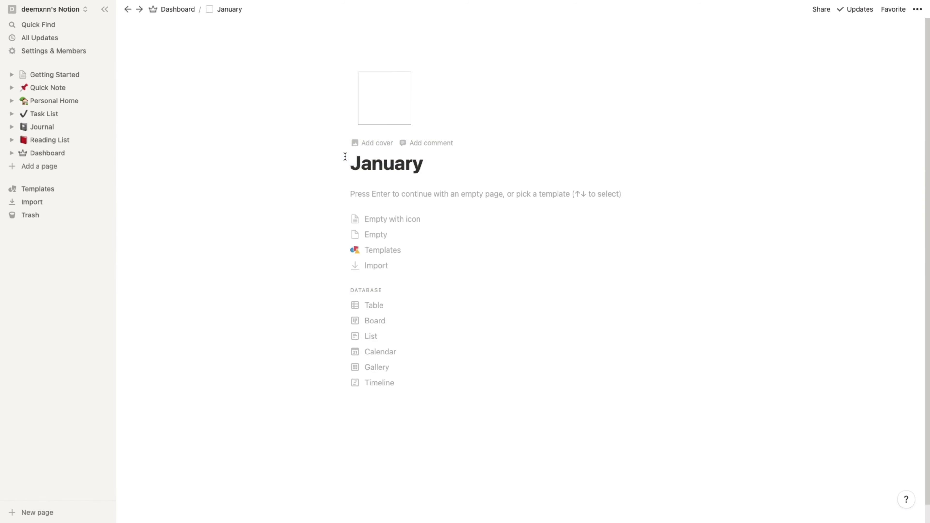
# - Create a Feb page with a calendar image icon and return to the Dashboard
pyautogui.write('Feb')
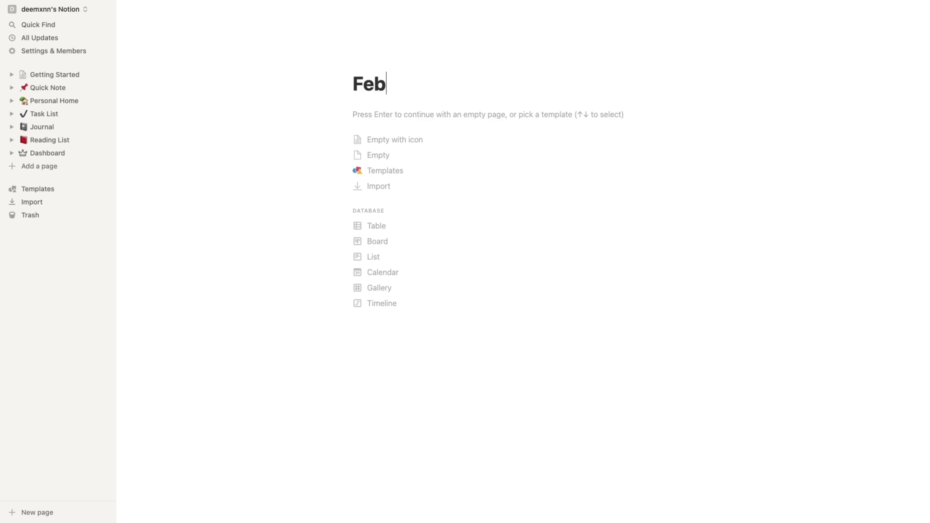
pyautogui.click(241, 354)
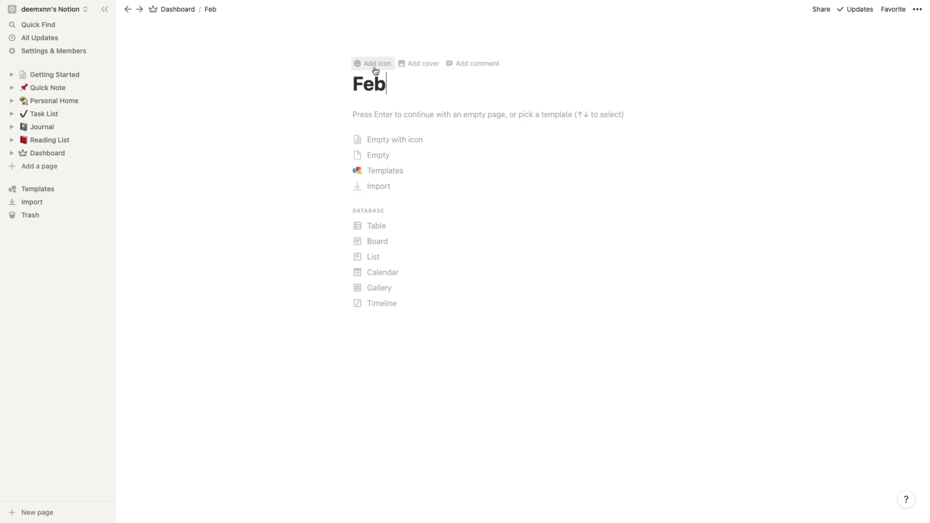
pyautogui.click(375, 67)
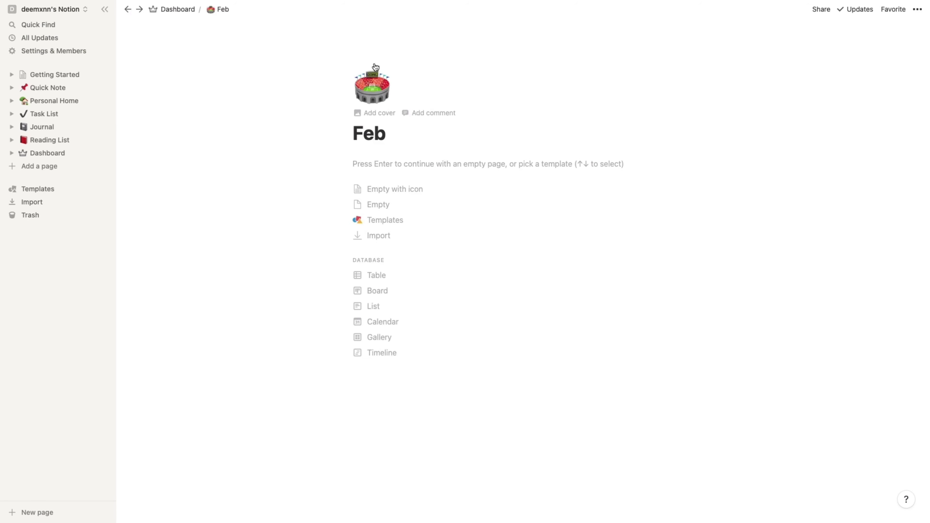
pyautogui.click(370, 103)
pyautogui.click(369, 113)
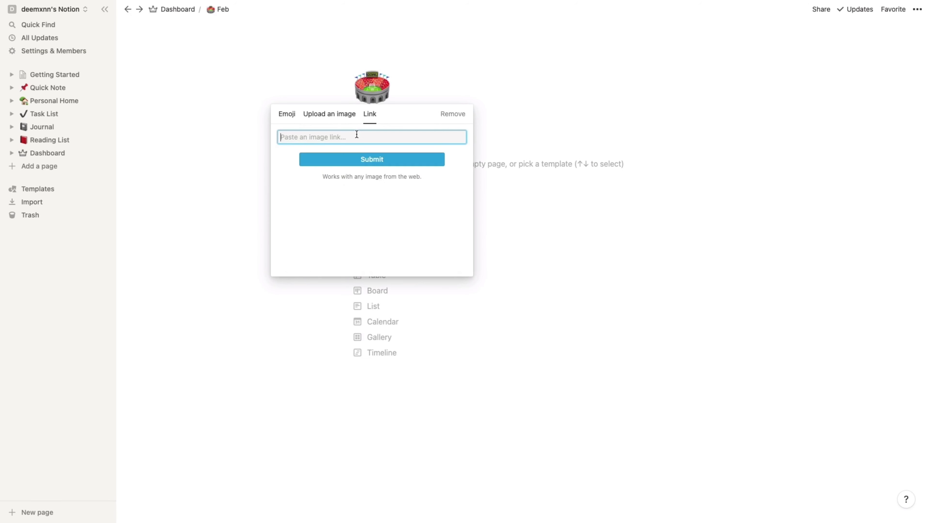
pyautogui.press('super+v')
pyautogui.click(370, 158)
pyautogui.click(177, 10)
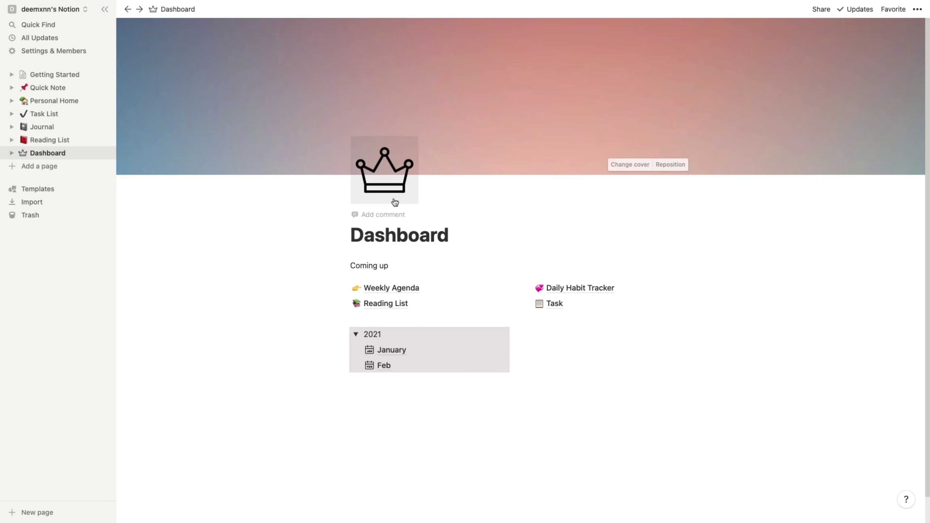
# - Collapse 2021 and add a Reminder line with bullets r1, r2 and r3 below Task
pyautogui.click(358, 336)
pyautogui.click(549, 318)
pyautogui.write('Reminde')
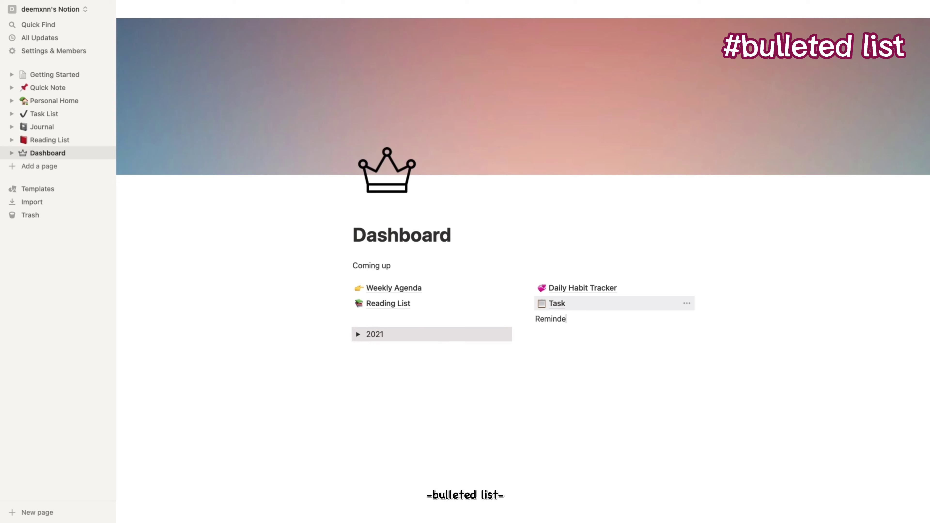
pyautogui.press('Return')
pyautogui.write('/')
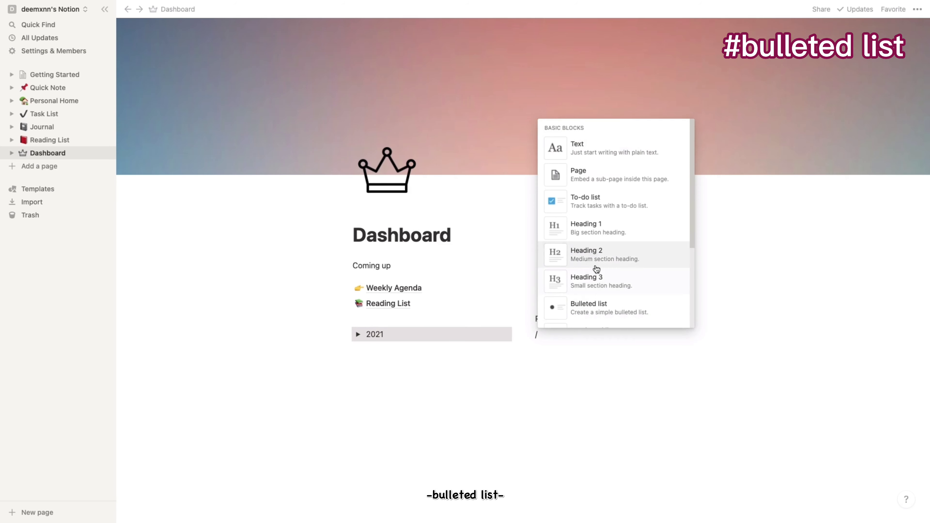
pyautogui.click(599, 311)
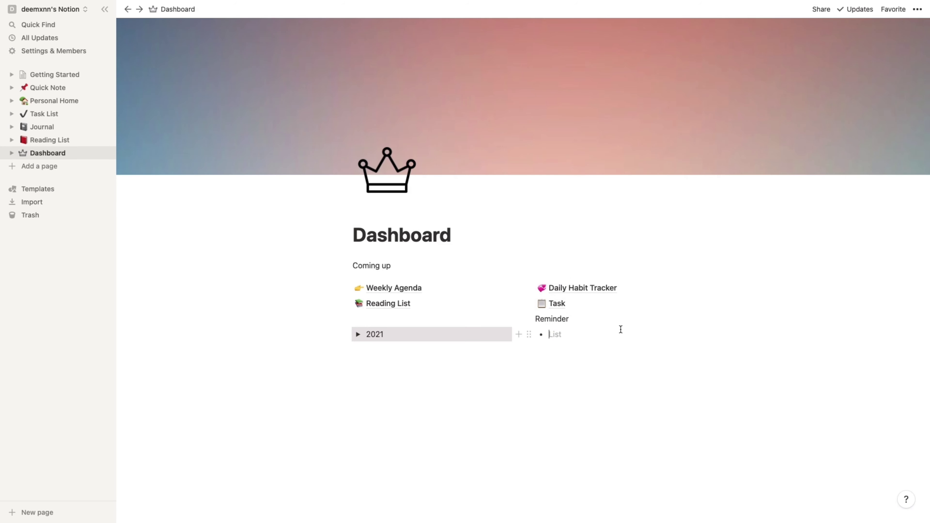
pyautogui.write('r1')
pyautogui.press('Return')
pyautogui.write('r2')
pyautogui.press('Return')
pyautogui.write('r3')
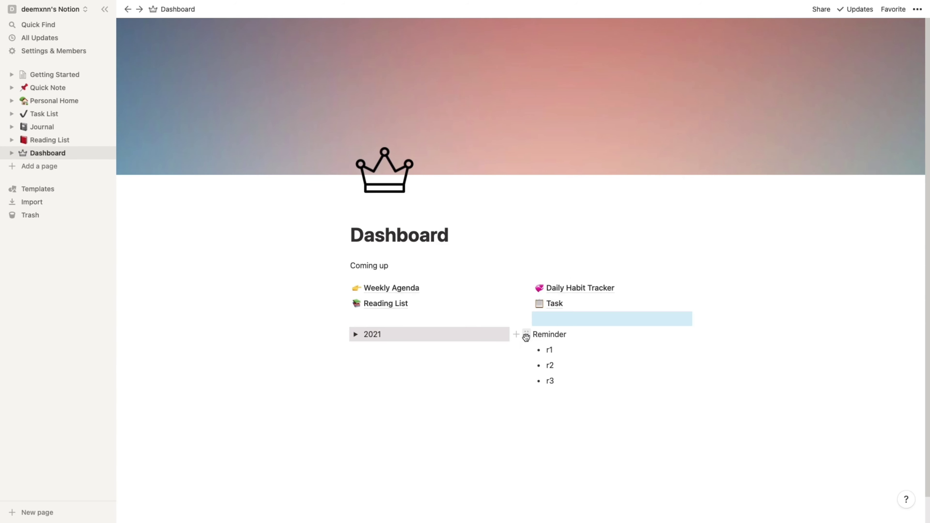
# - Colour Reminder orange and drag Reading List and Task into separate columns
pyautogui.click(526, 334)
pyautogui.moveTo(458, 390)
pyautogui.click(579, 270)
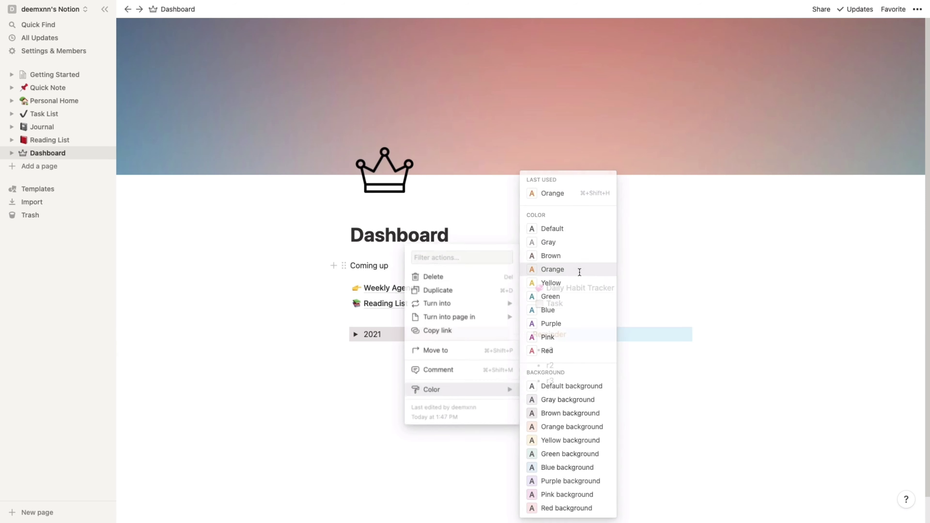
pyautogui.moveTo(346, 305); pyautogui.dragTo(712, 293)
pyautogui.moveTo(467, 303); pyautogui.dragTo(695, 289)
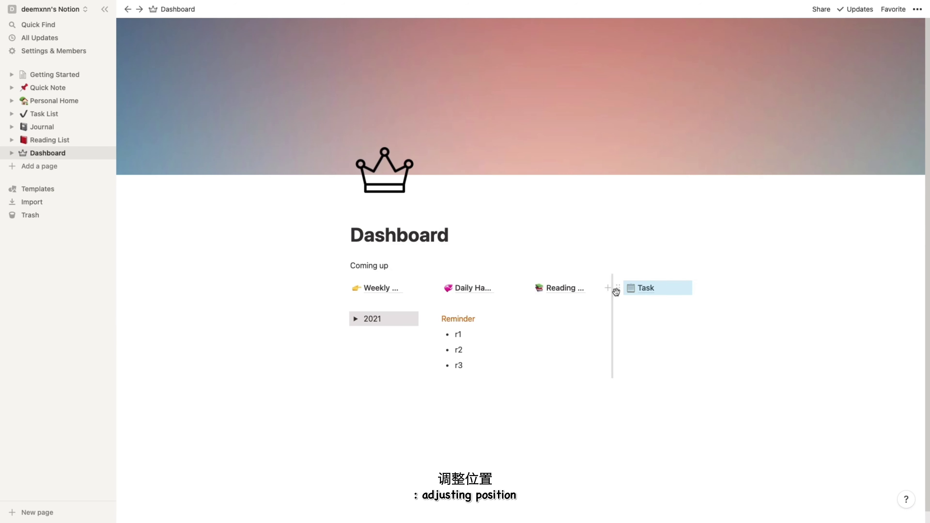
pyautogui.moveTo(619, 289); pyautogui.dragTo(352, 303)
# - Set the Dashboard page to full width with the Mono font style
pyautogui.click(917, 10)
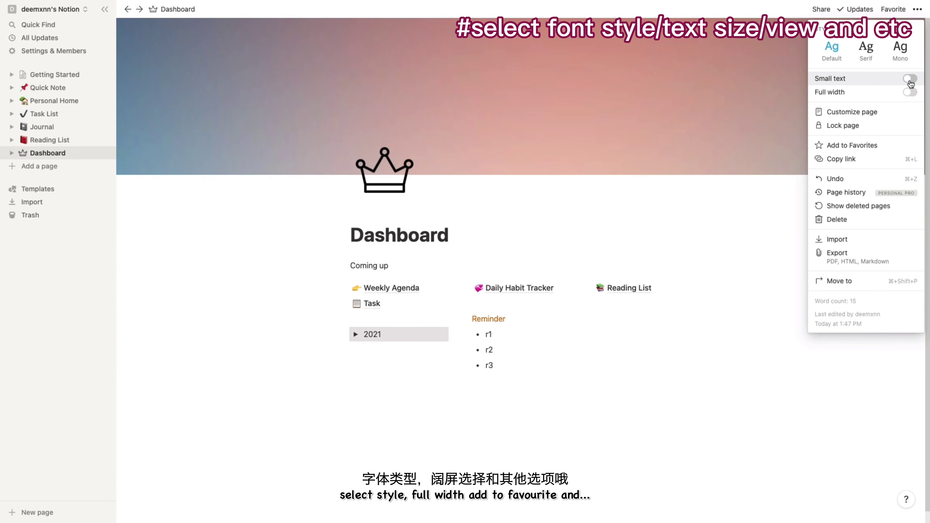
pyautogui.click(910, 92)
pyautogui.click(893, 58)
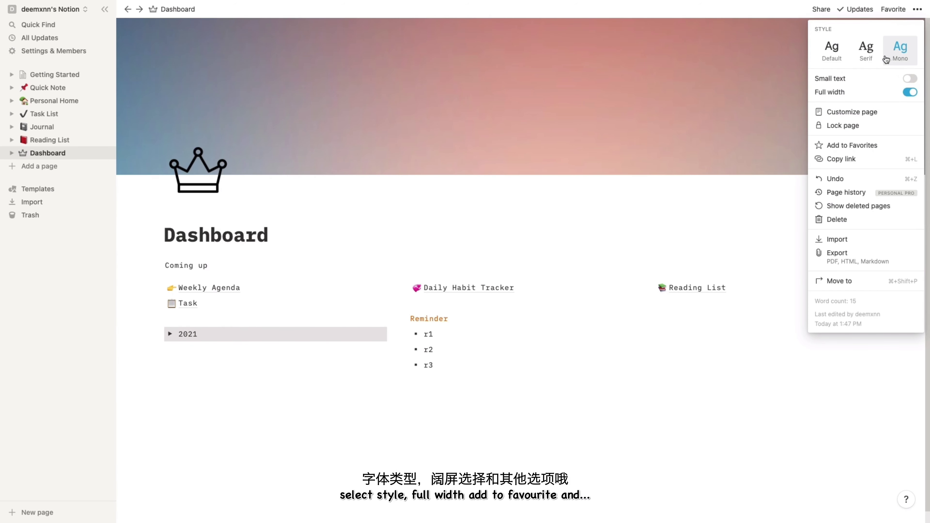
pyautogui.click(866, 51)
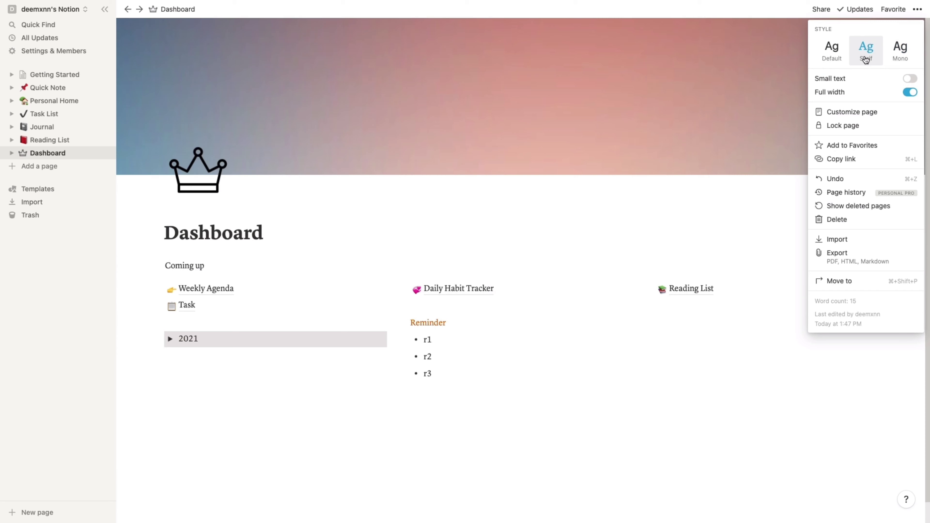
pyautogui.click(916, 59)
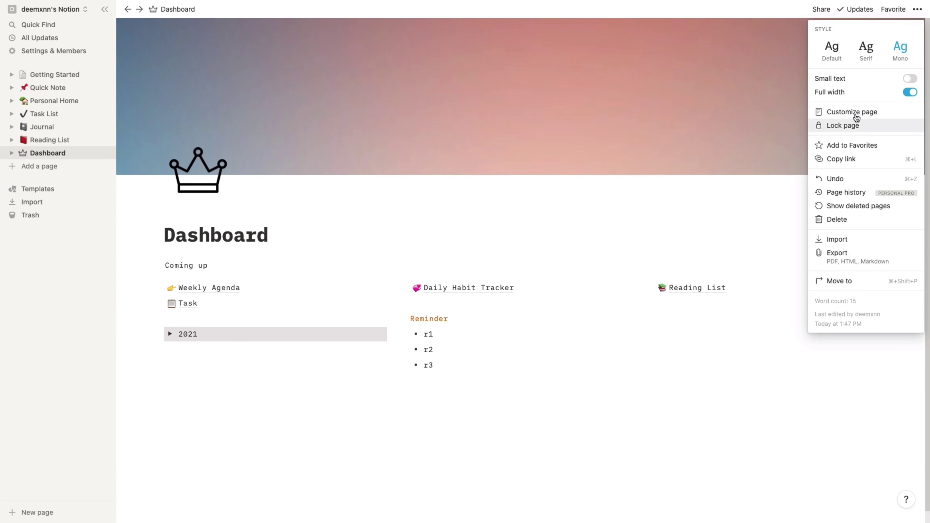
pyautogui.click(808, 389)
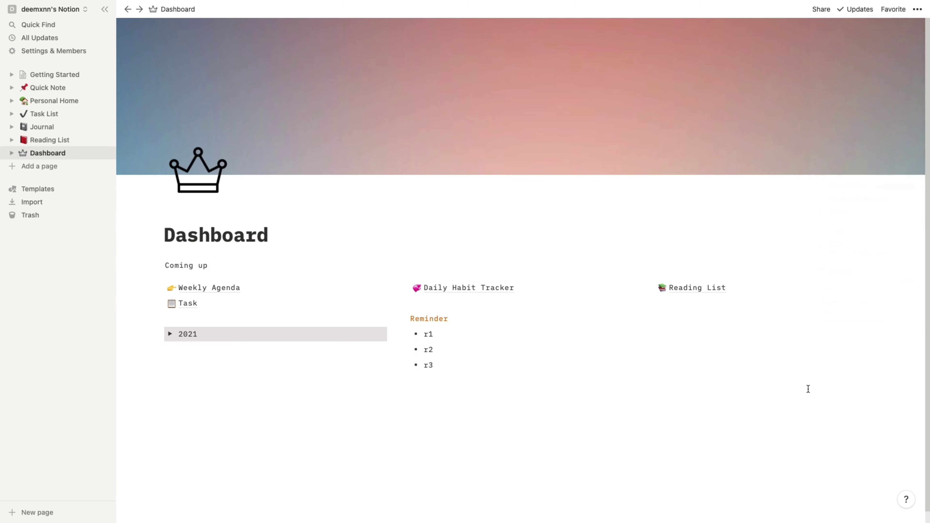
# - Add 'Overview' as a Heading 1 below the 2021 toggle
pyautogui.write('/')
pyautogui.scroll(-3, 243, 228)
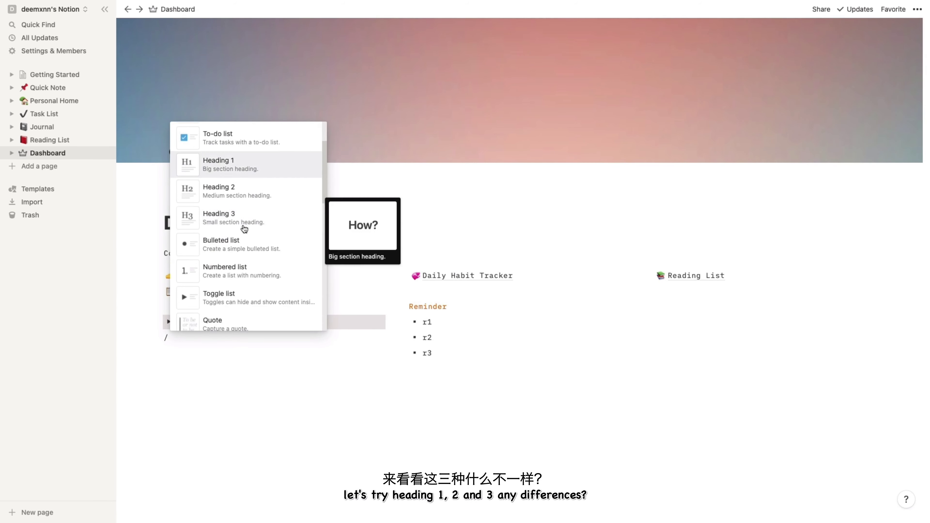
pyautogui.scroll(2, 243, 228)
pyautogui.click(254, 225)
pyautogui.write('O')
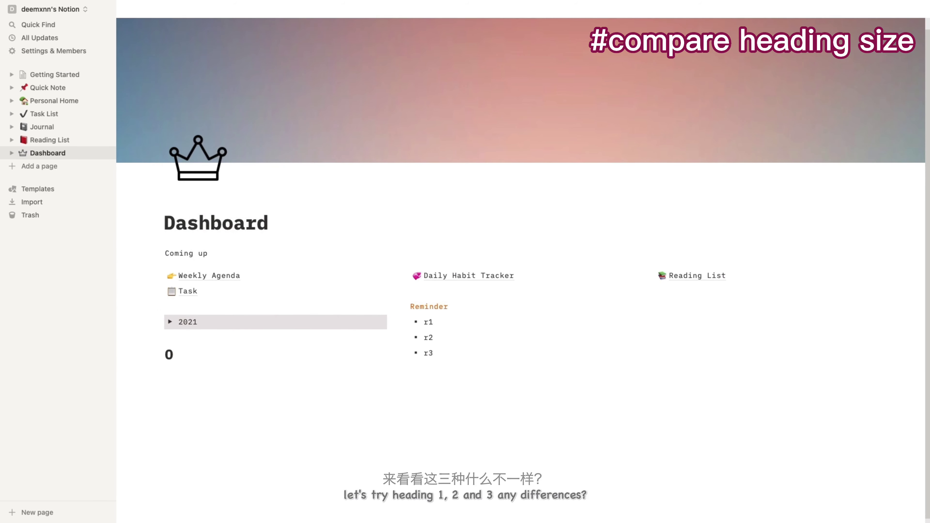
pyautogui.write('verview')
pyautogui.press('Return')
# - Add 'Monthly' as a Heading 2 and 'Journal' as a Heading 3
pyautogui.write('/')
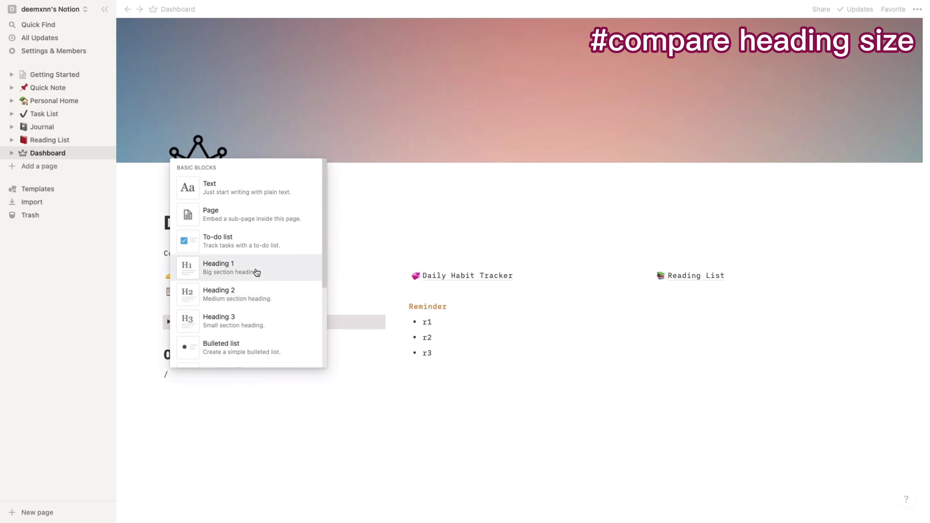
pyautogui.click(246, 295)
pyautogui.write('Monthly')
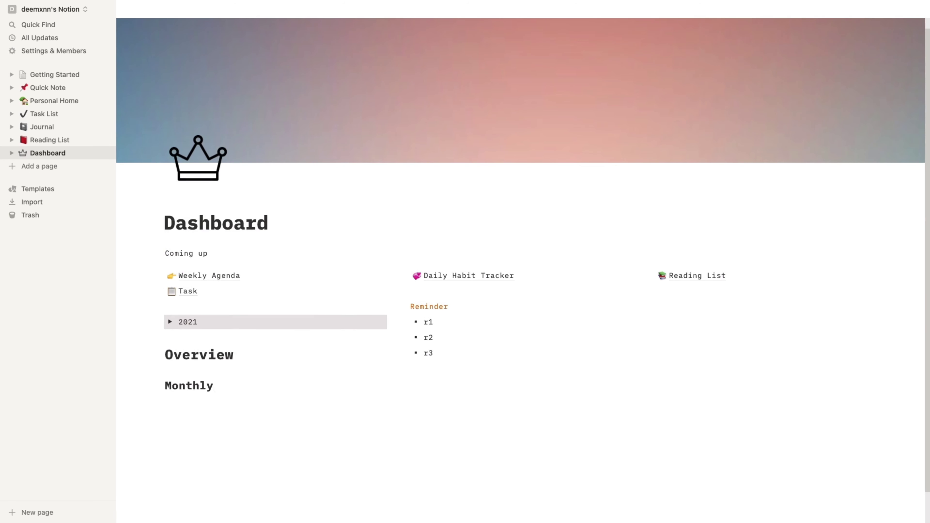
pyautogui.press('Return')
pyautogui.write('/')
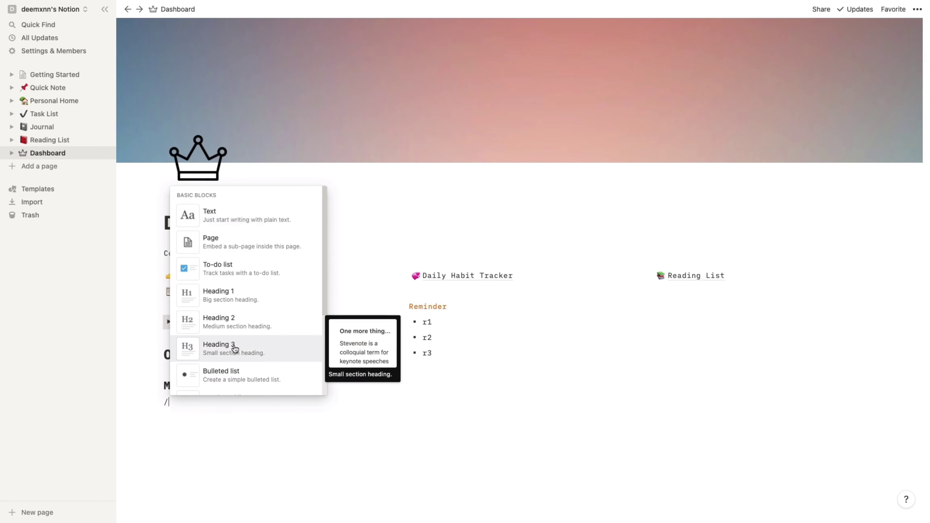
pyautogui.click(234, 349)
pyautogui.write('Journal')
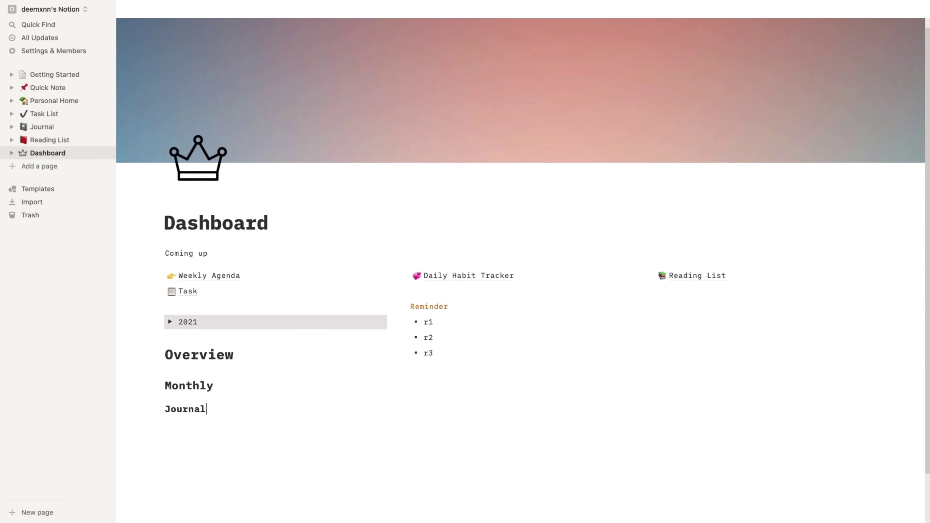
# - Insert a divider line under the August line
pyautogui.scroll(-3, 205, 403)
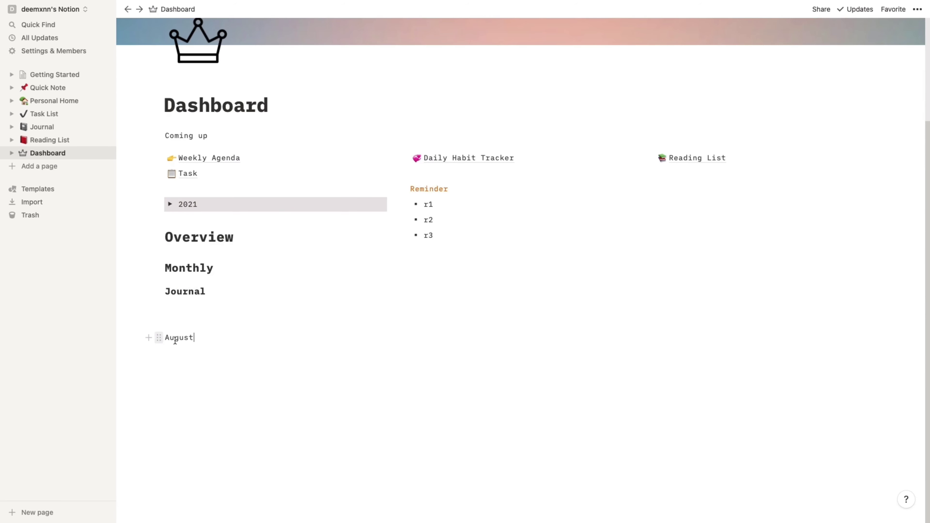
pyautogui.click(150, 351)
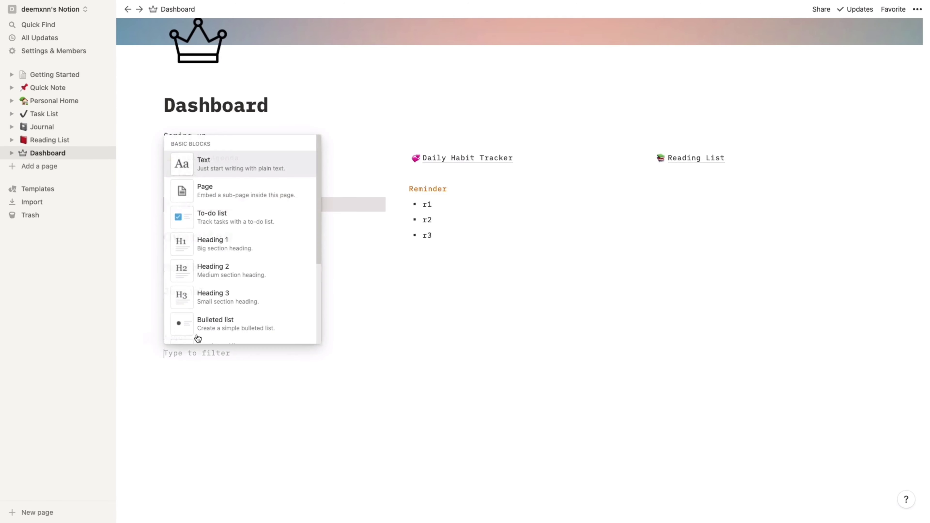
pyautogui.scroll(-3, 235, 313)
pyautogui.scroll(-2, 234, 312)
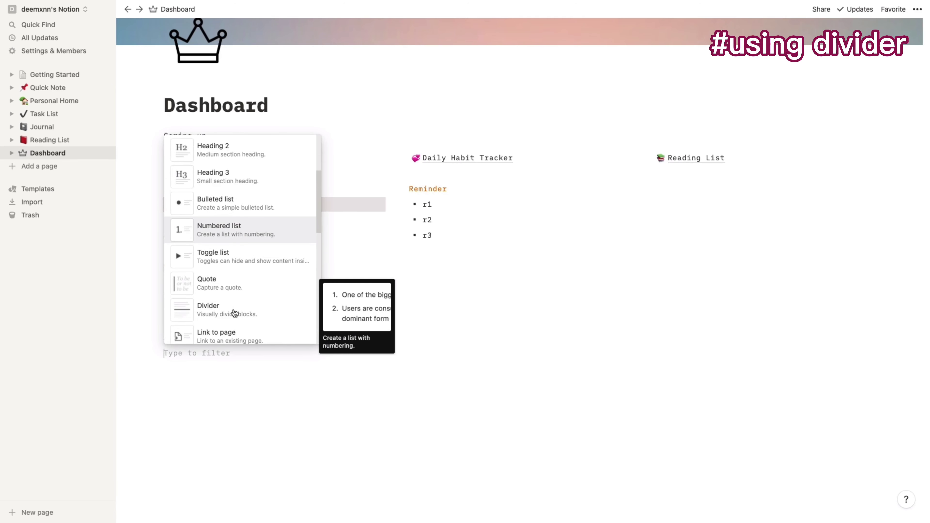
pyautogui.click(228, 307)
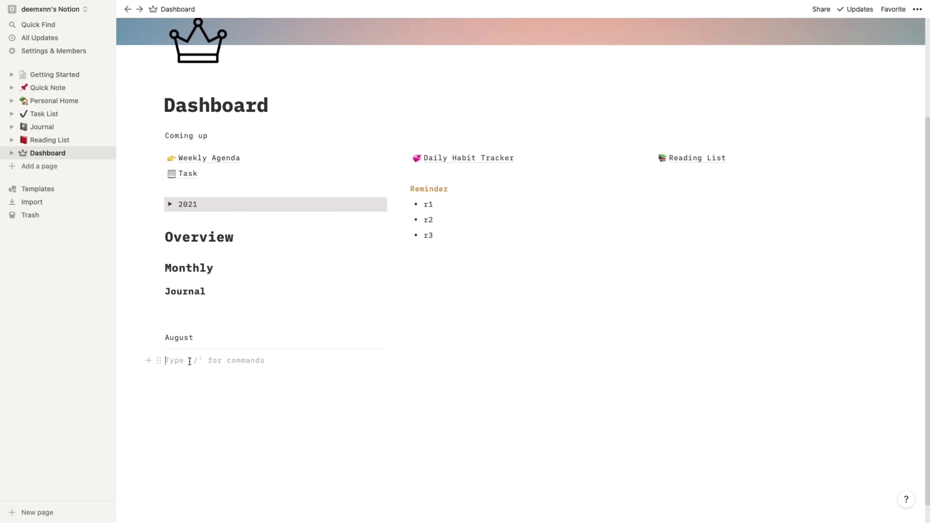
# - On the Task page, insert a callout reading 'Here is my to do list.'
pyautogui.write('/')
pyautogui.click(187, 174)
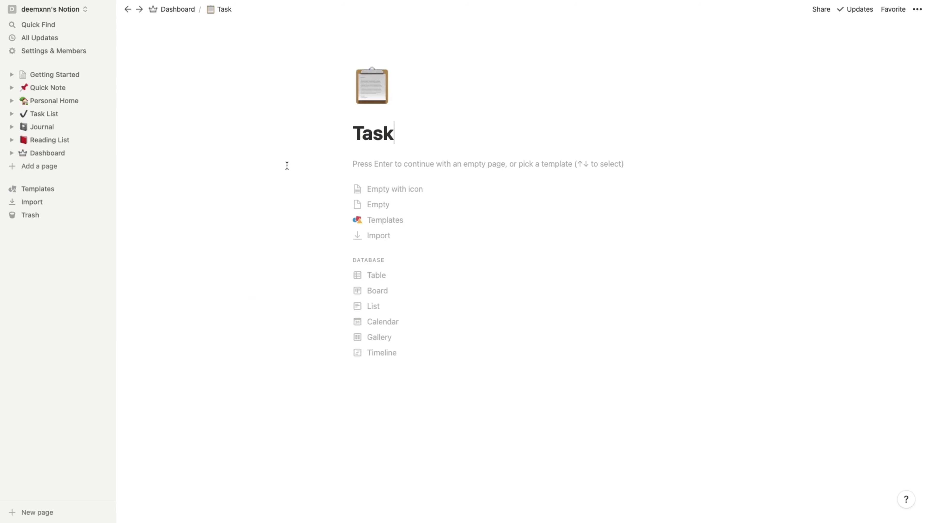
pyautogui.click(335, 166)
pyautogui.click(411, 377)
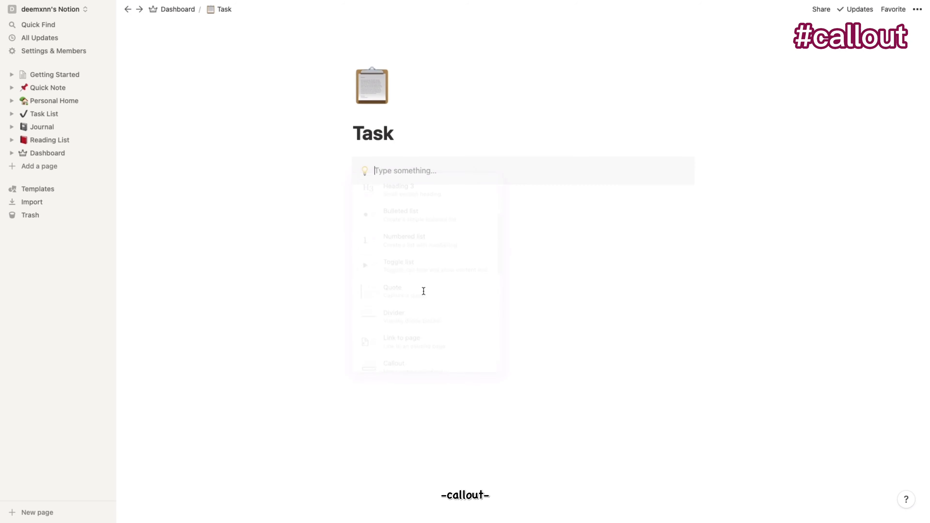
pyautogui.write('Here ')
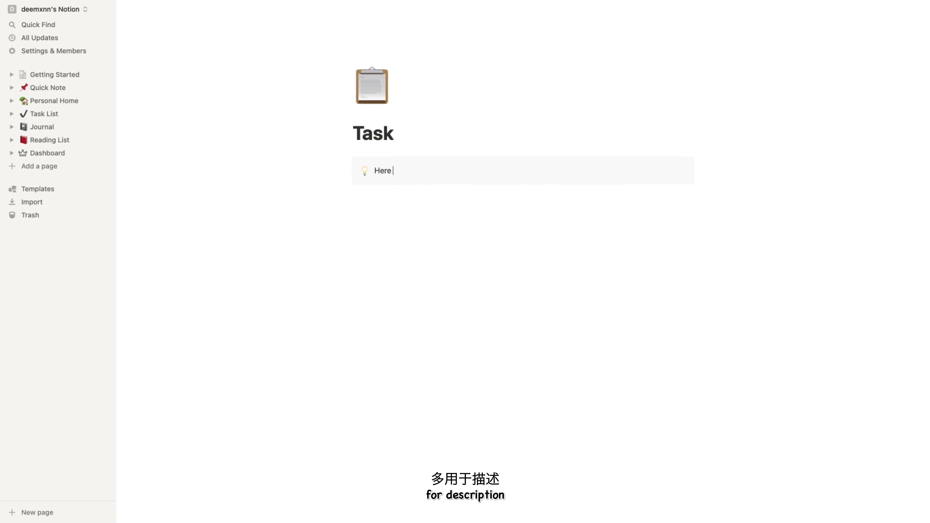
pyautogui.write('is my to do list.')
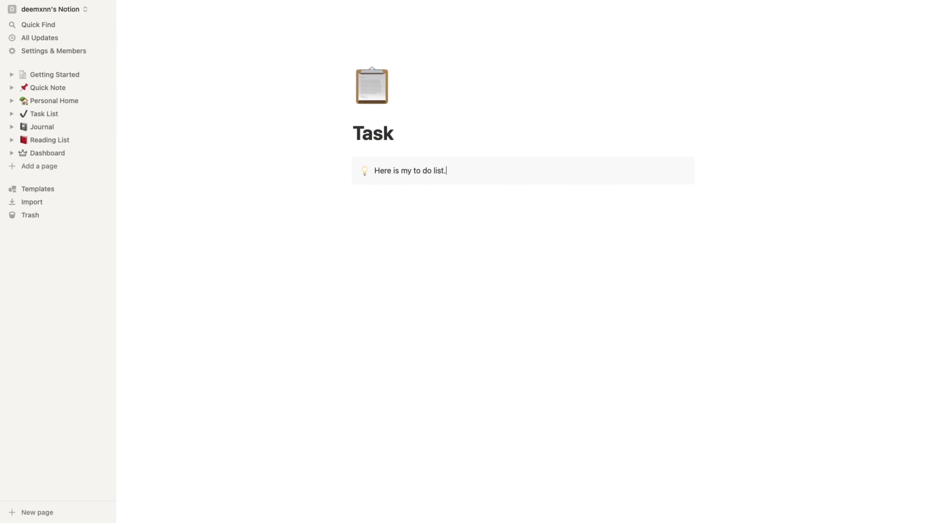
pyautogui.press('Return')
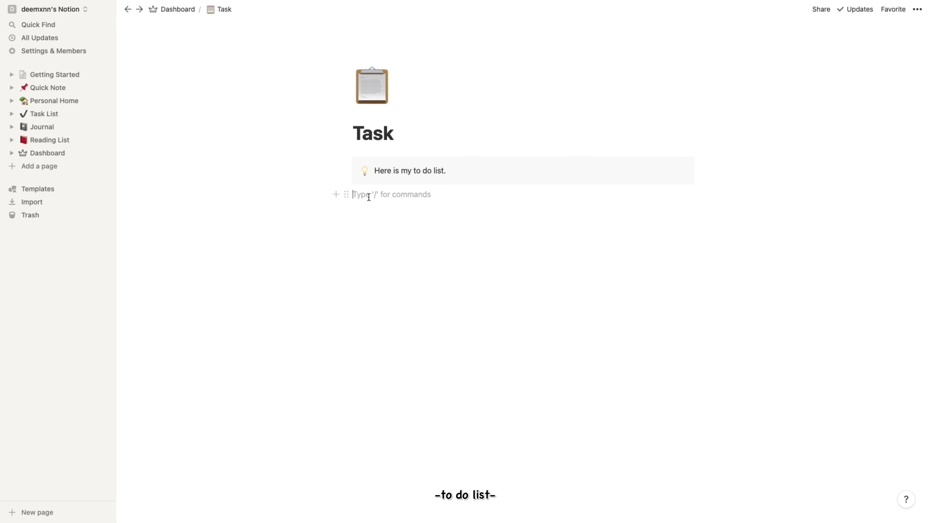
# - Add to-do items workout, drink, project1 and project2 below the callout
pyautogui.write('/')
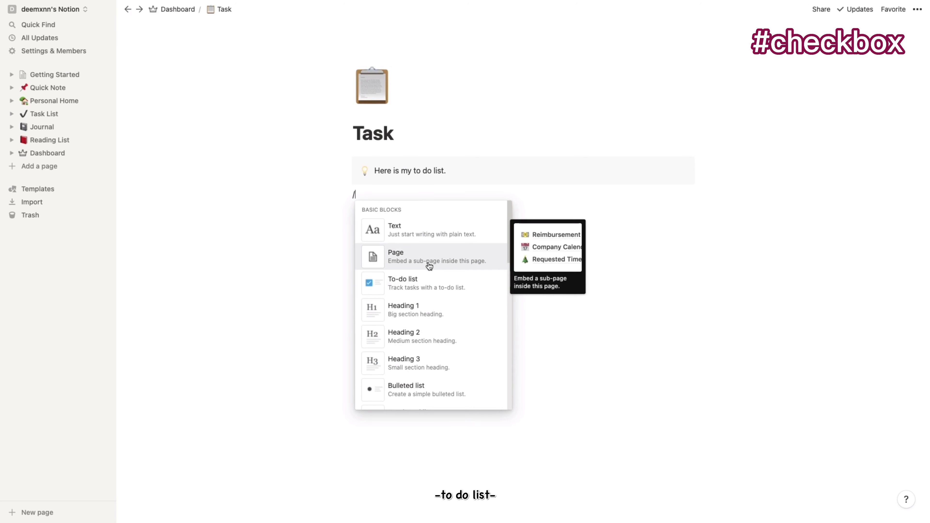
pyautogui.write('workout')
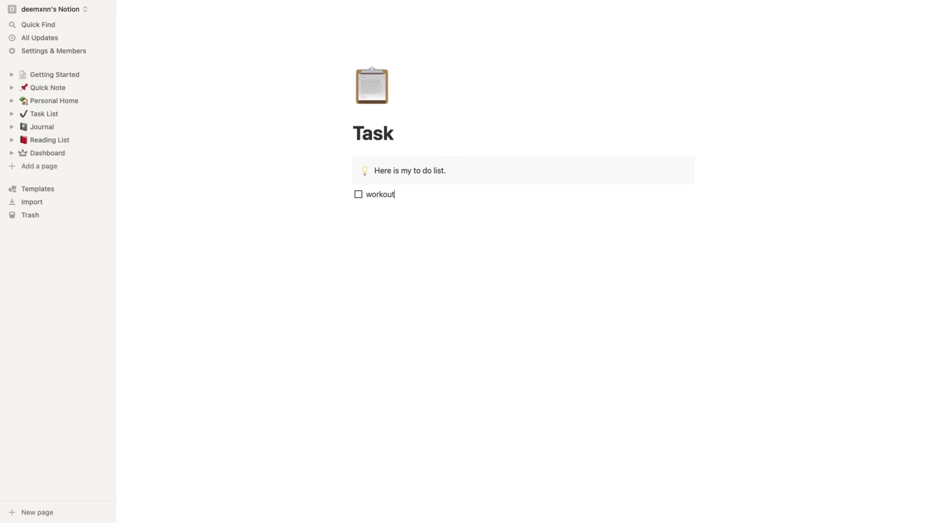
pyautogui.press('Return')
pyautogui.write('drink')
pyautogui.press('Return')
pyautogui.write('project1')
pyautogui.press('Return')
pyautogui.write('project')
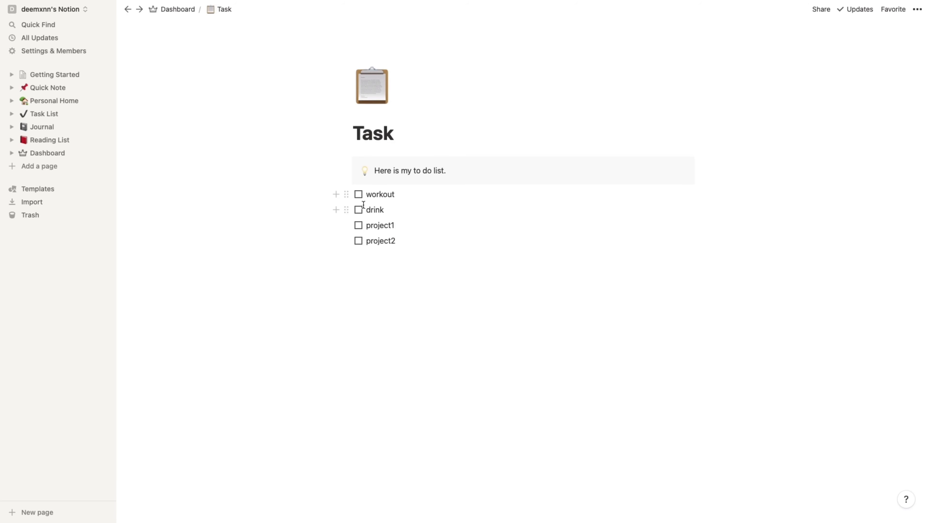
# - Check off workout and project1, and strike through the project1 and drink text
pyautogui.click(359, 194)
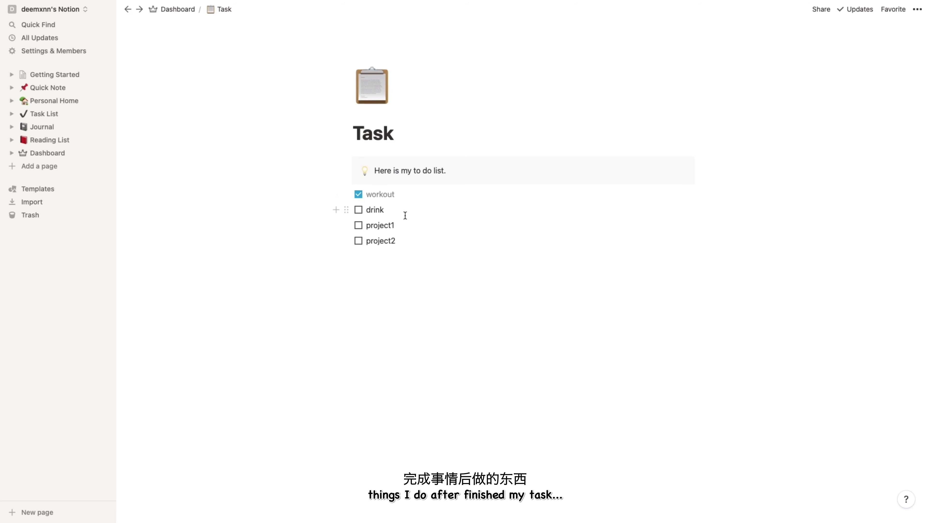
pyautogui.moveTo(395, 225); pyautogui.dragTo(366, 227)
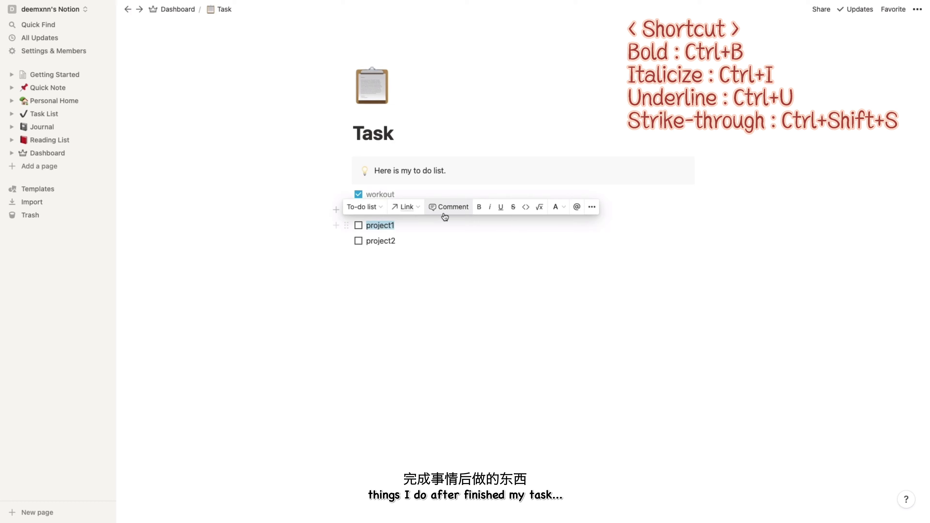
pyautogui.click(514, 209)
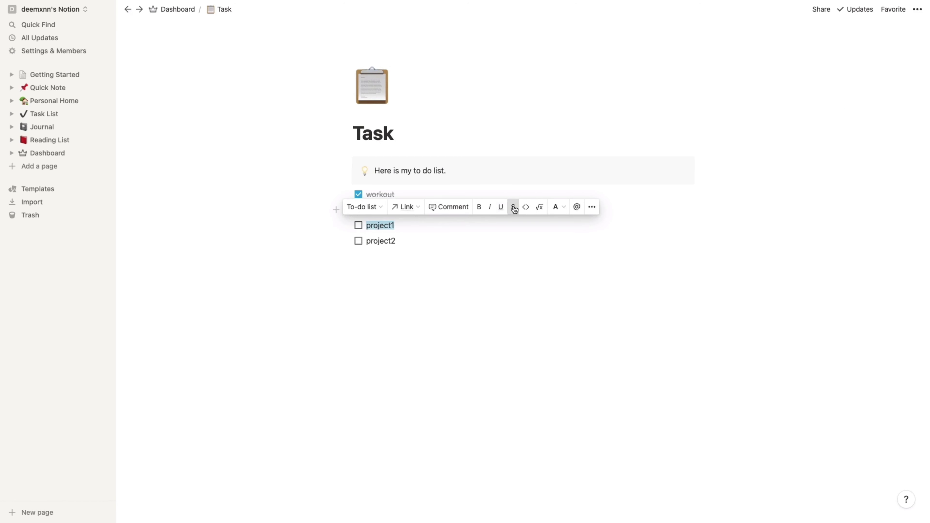
pyautogui.click(385, 211)
pyautogui.moveTo(385, 212); pyautogui.dragTo(367, 213)
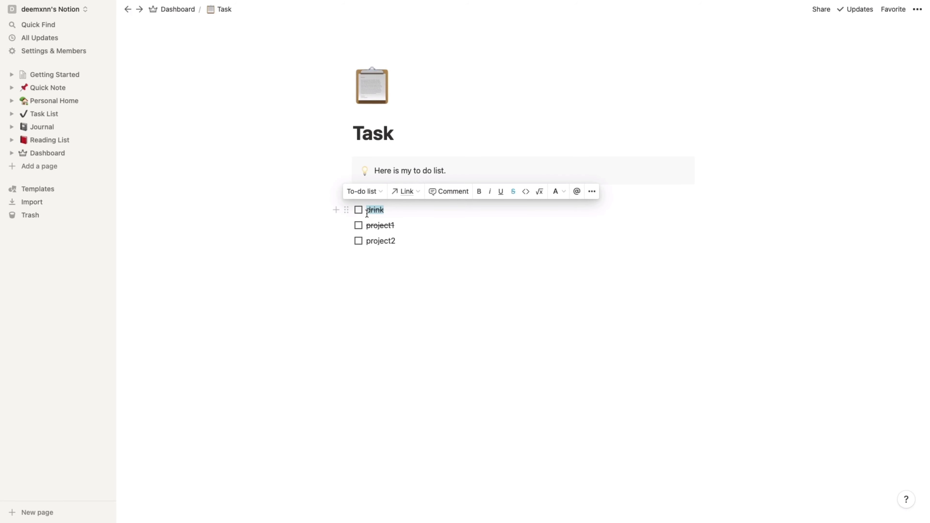
pyautogui.click(400, 214)
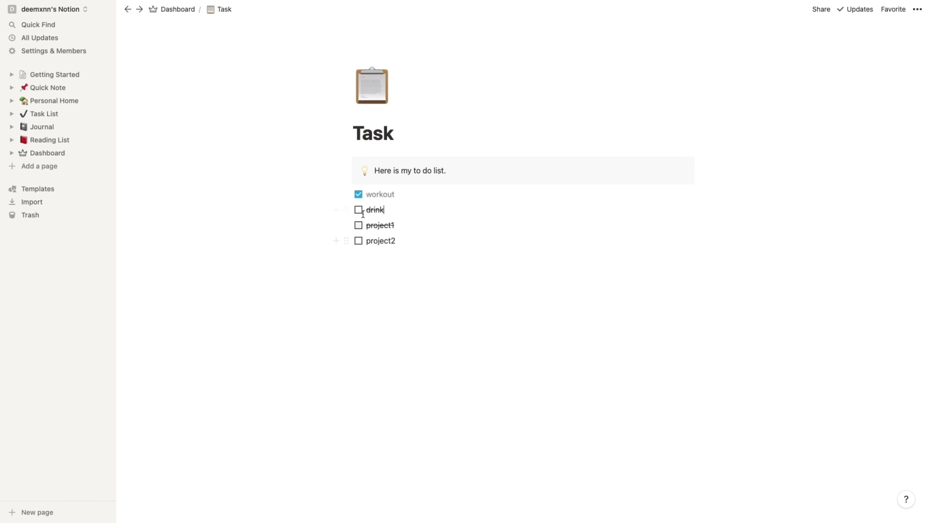
pyautogui.click(358, 225)
# - Insert a Link to page block for Task List below the project2 to-do
pyautogui.click(336, 240)
pyautogui.scroll(-7, 432, 390)
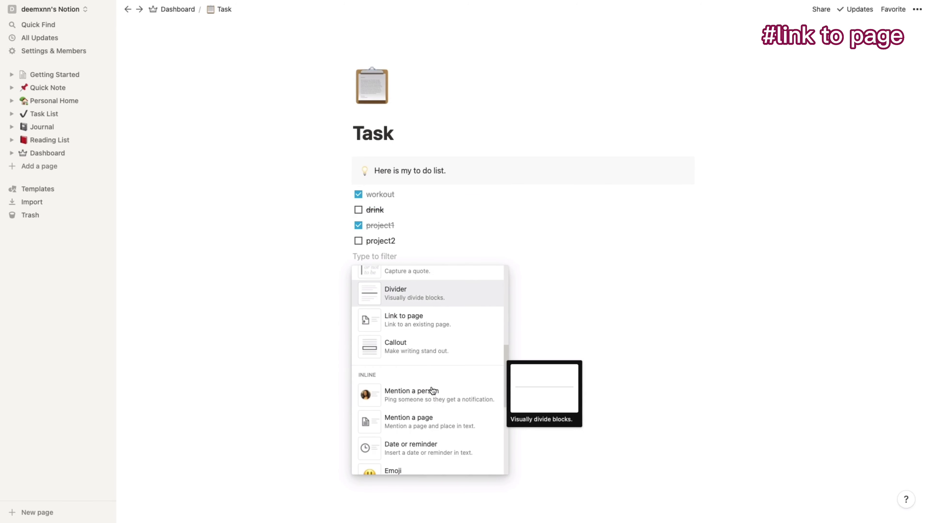
pyautogui.click(402, 324)
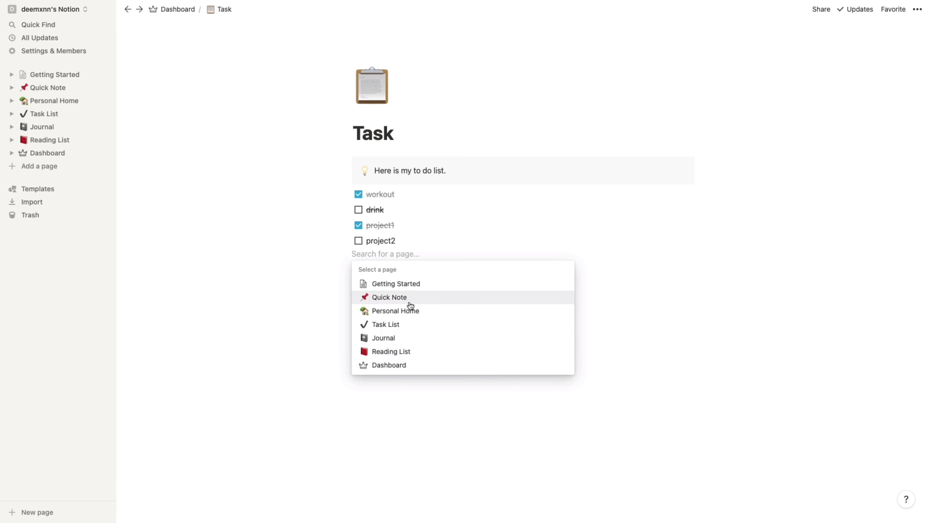
pyautogui.click(407, 327)
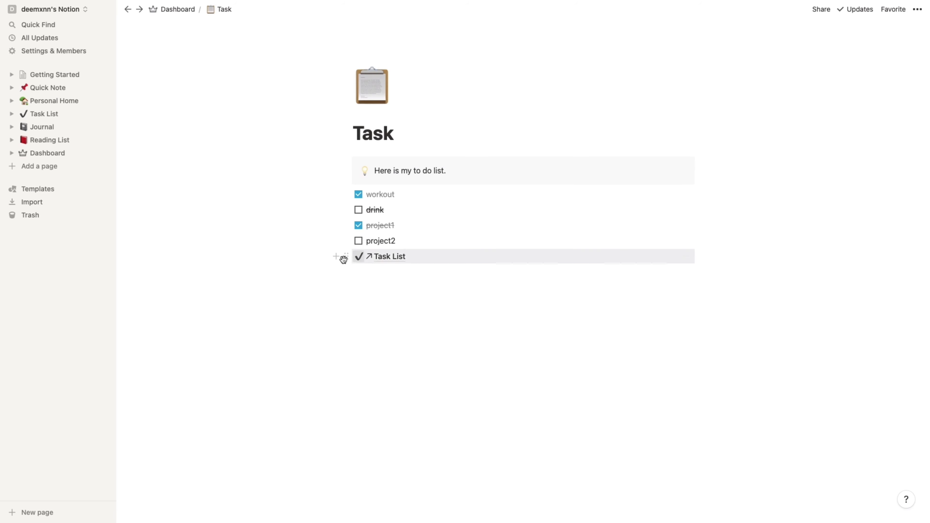